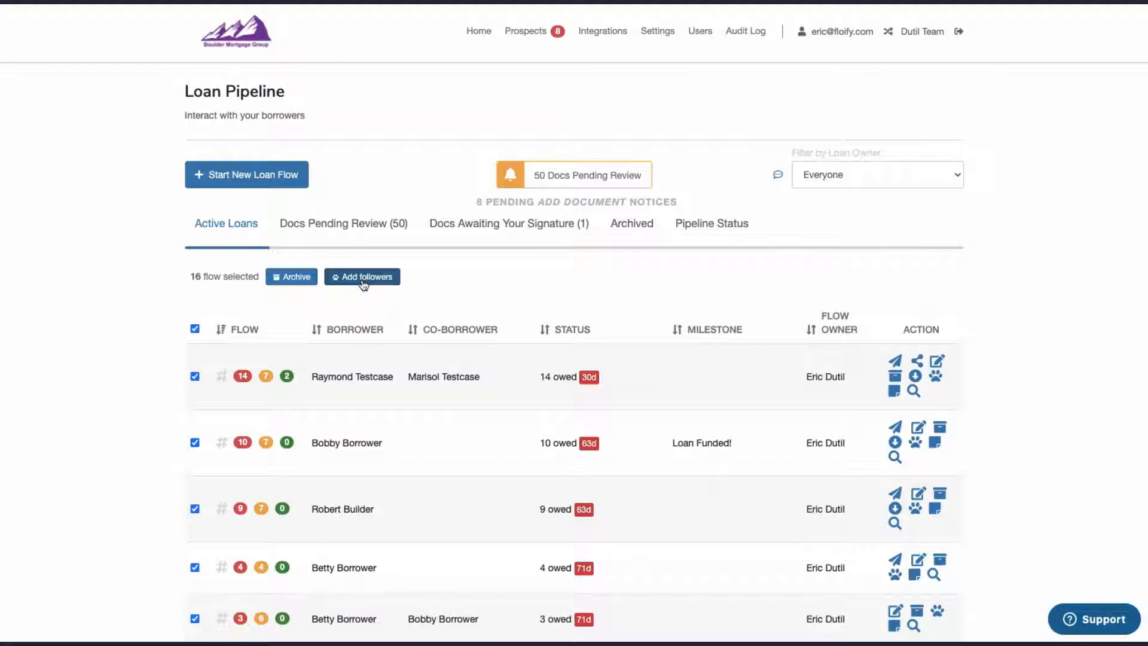
Try to add a teammate as a follower to all selected loan flows, and clear the flow selection
click(362, 278)
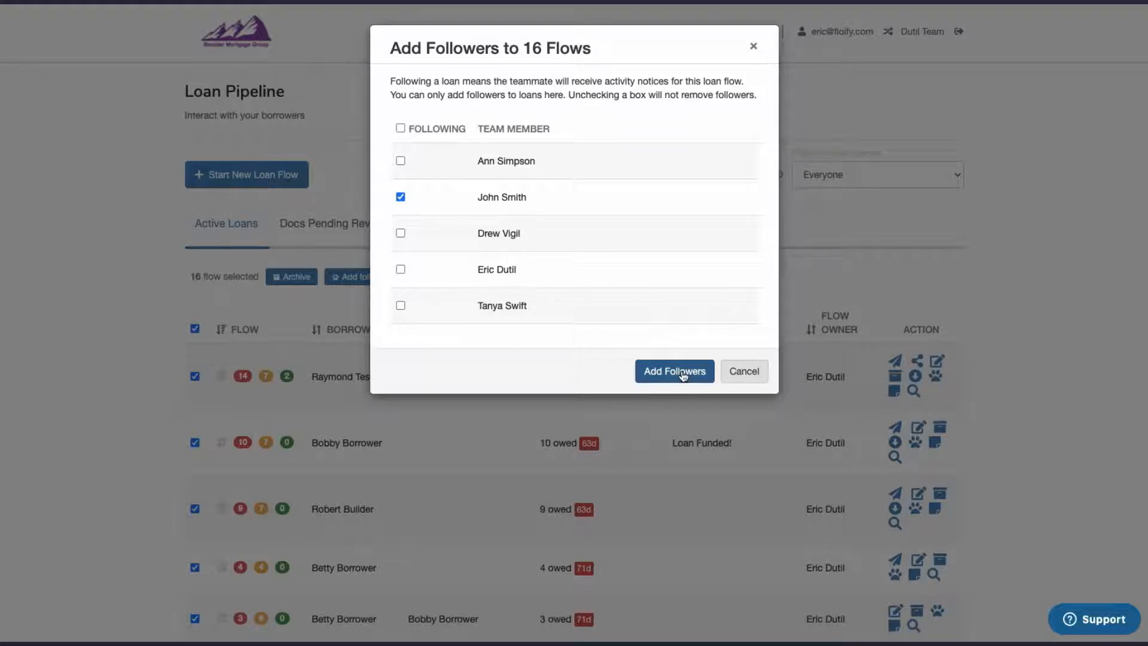
click(744, 371)
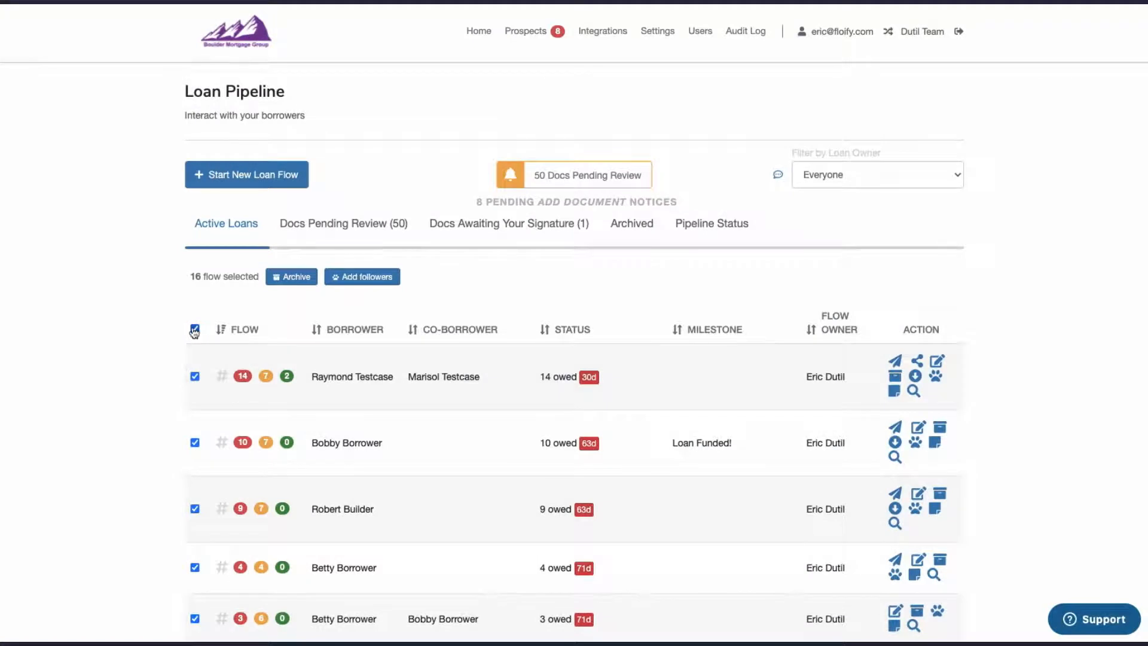
scroll(343, 436, down, 3)
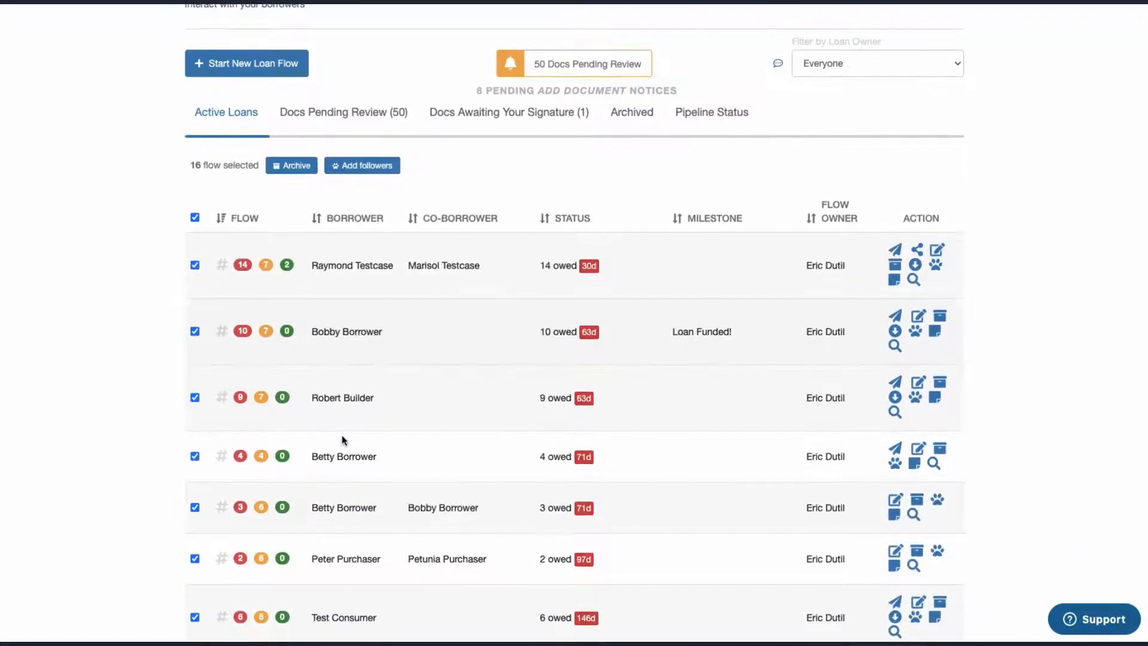
scroll(345, 435, up, 1)
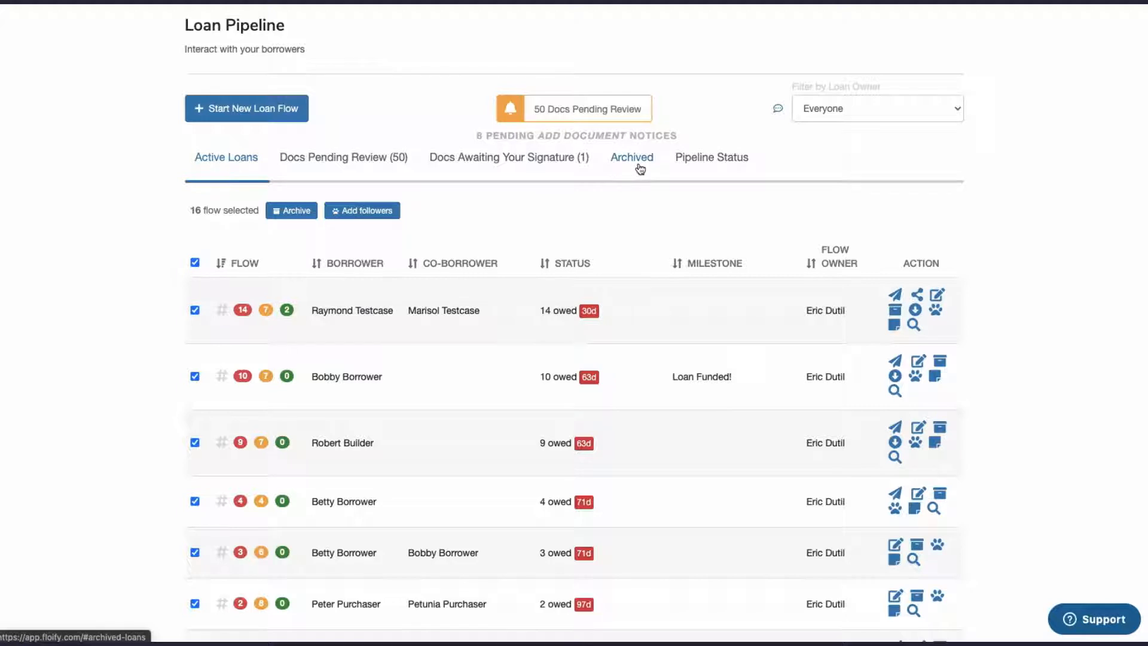
click(194, 263)
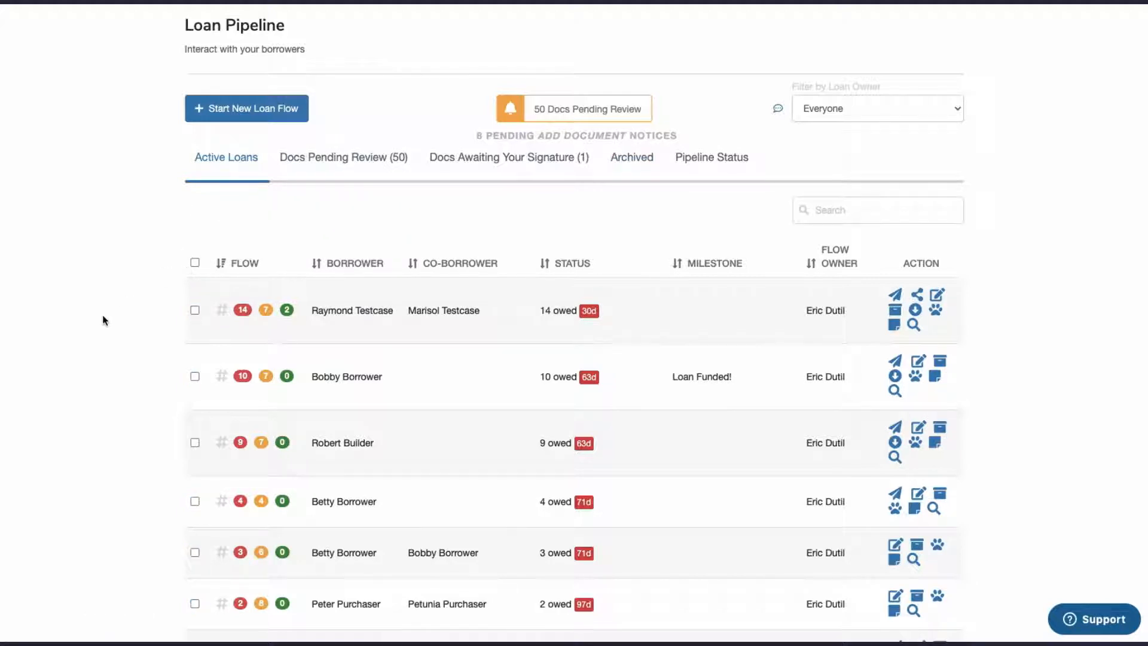
scroll(103, 320, up, 2)
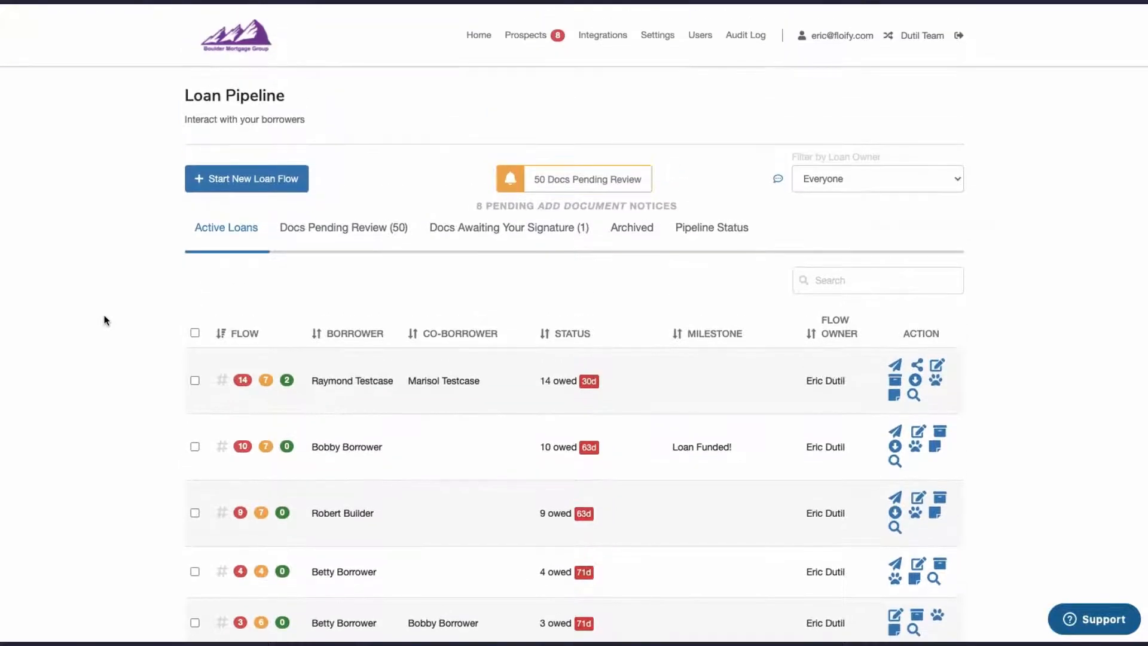
Open the first loan flow's documents pending review and accept all seven of them in bulk
scroll(103, 319, down, 2)
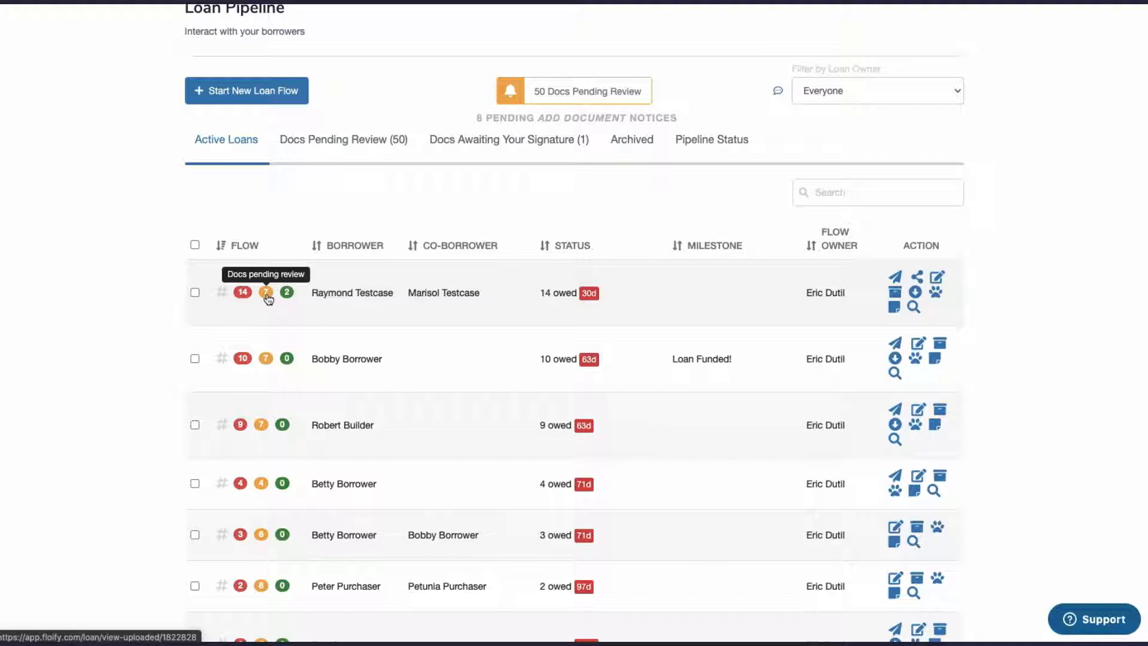
click(267, 296)
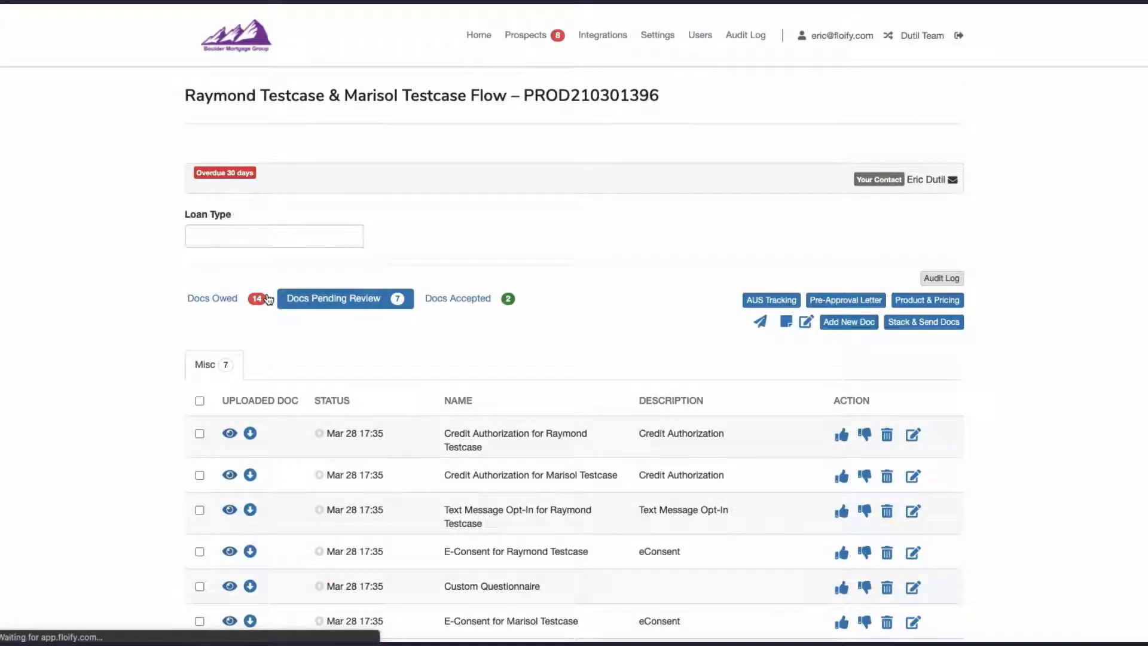
scroll(379, 394, down, 2)
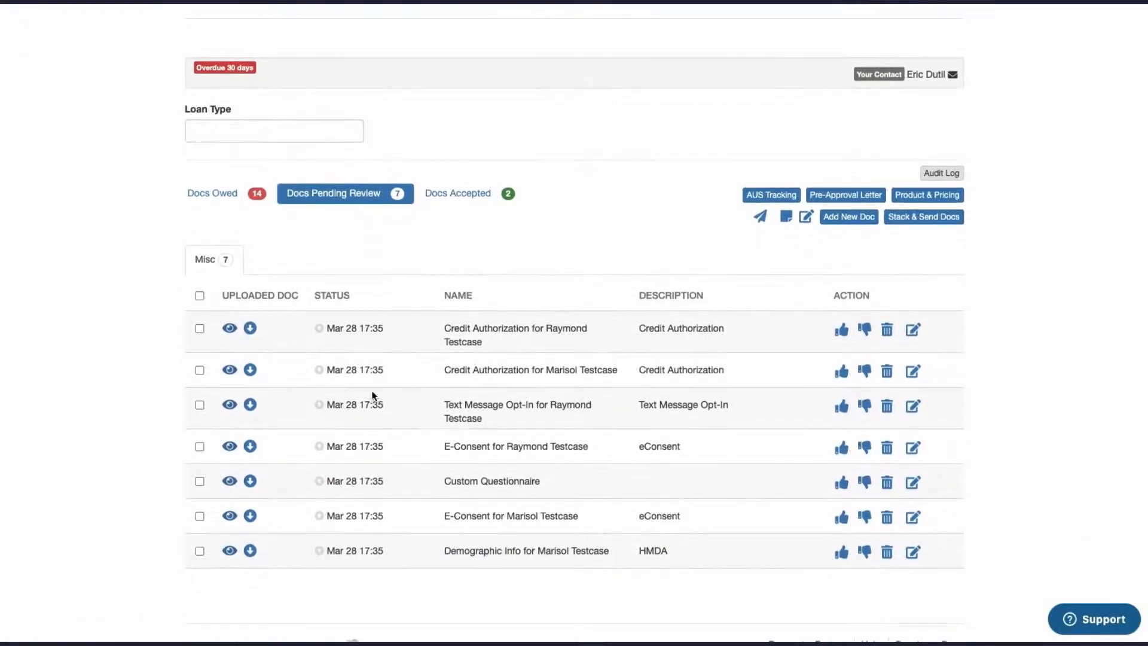
click(200, 296)
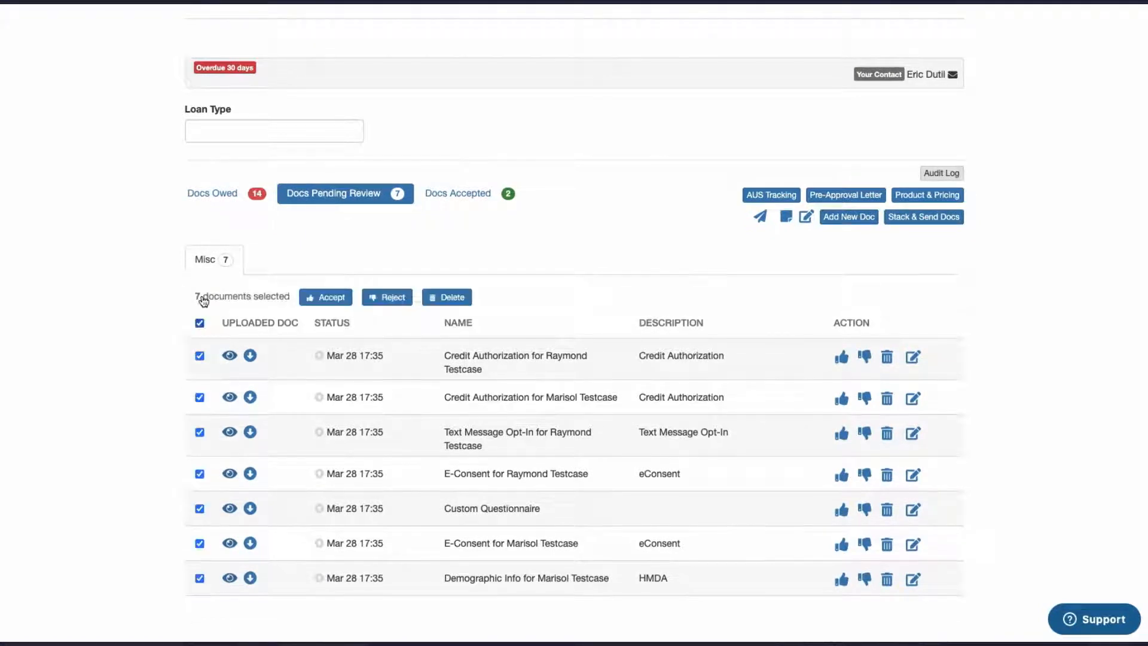
click(197, 319)
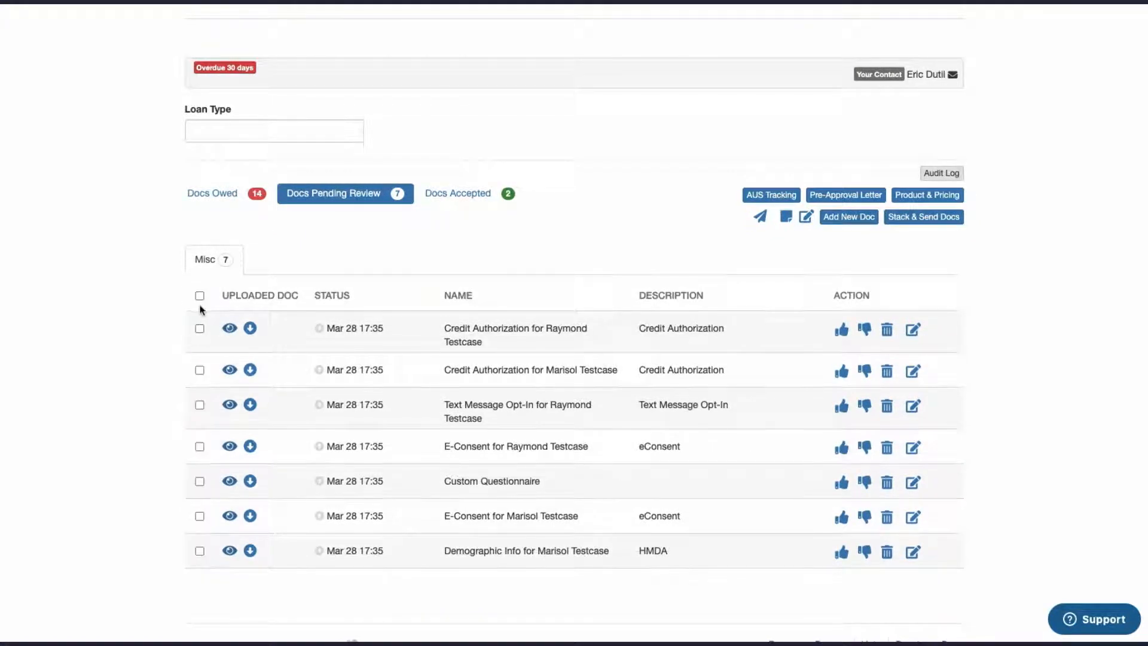
click(199, 298)
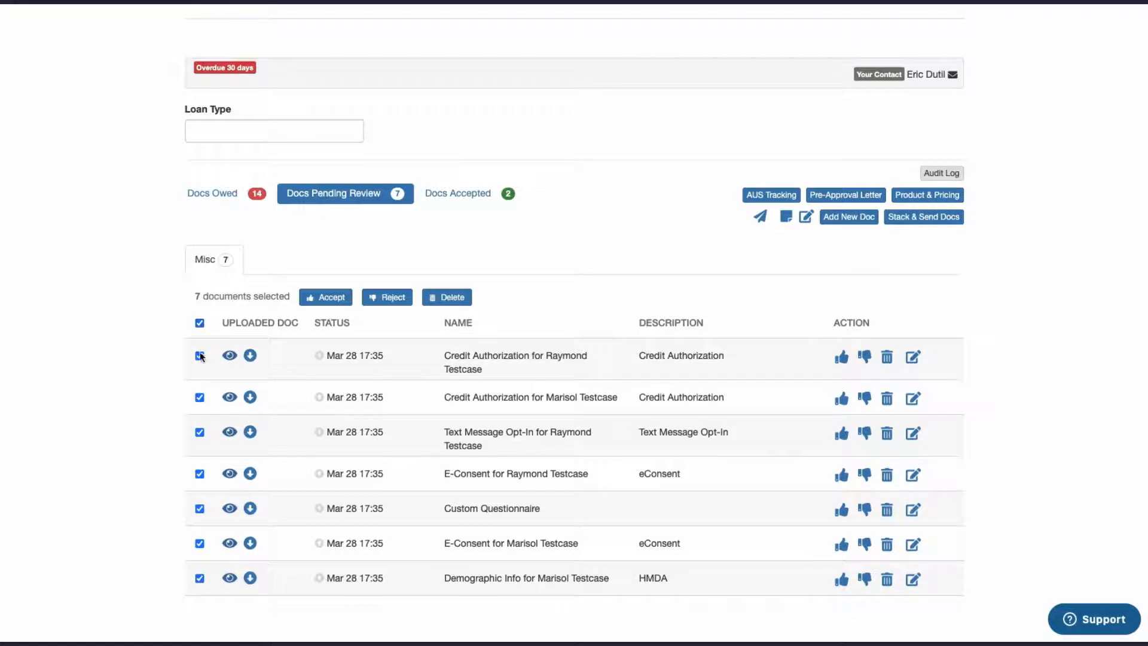
scroll(300, 389, down, 1)
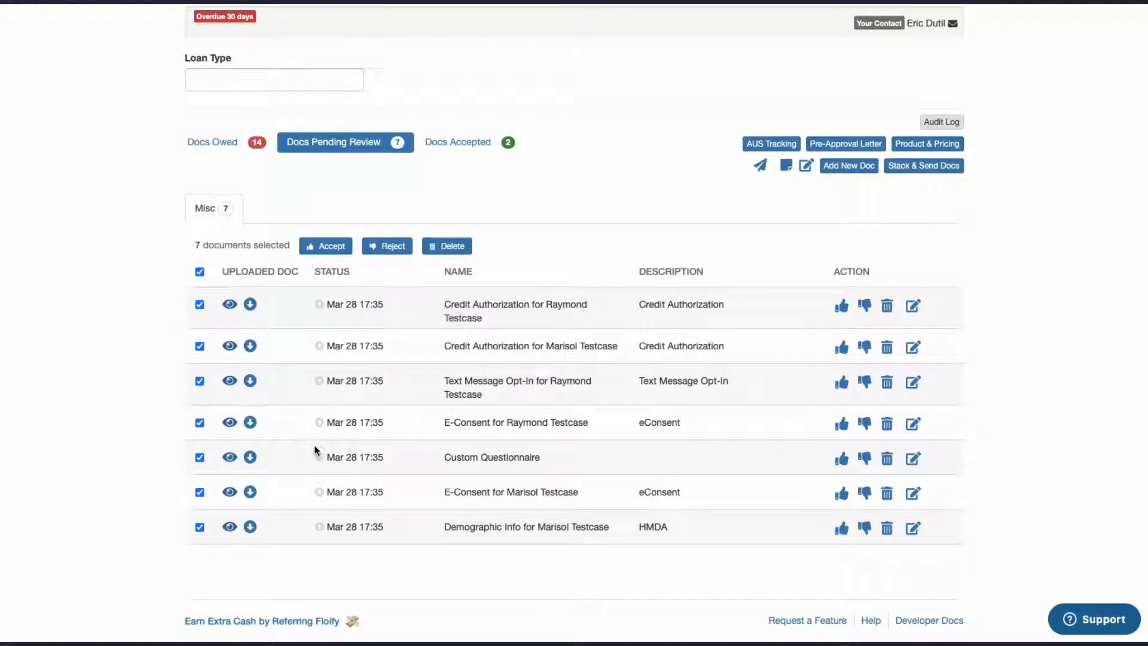
click(322, 248)
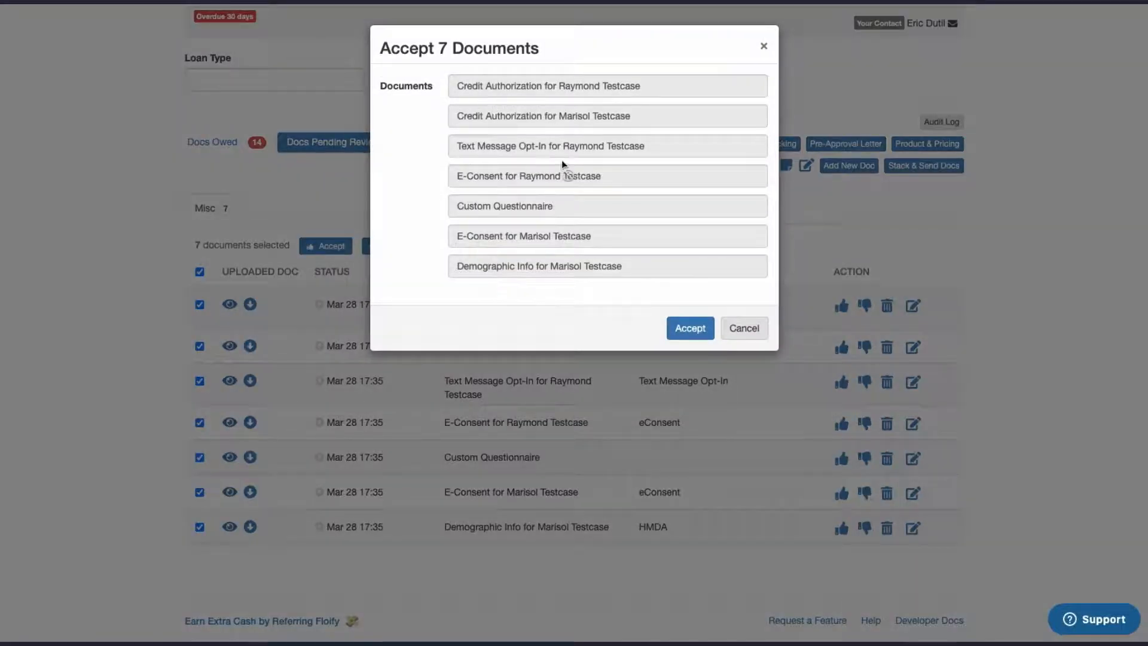
click(698, 333)
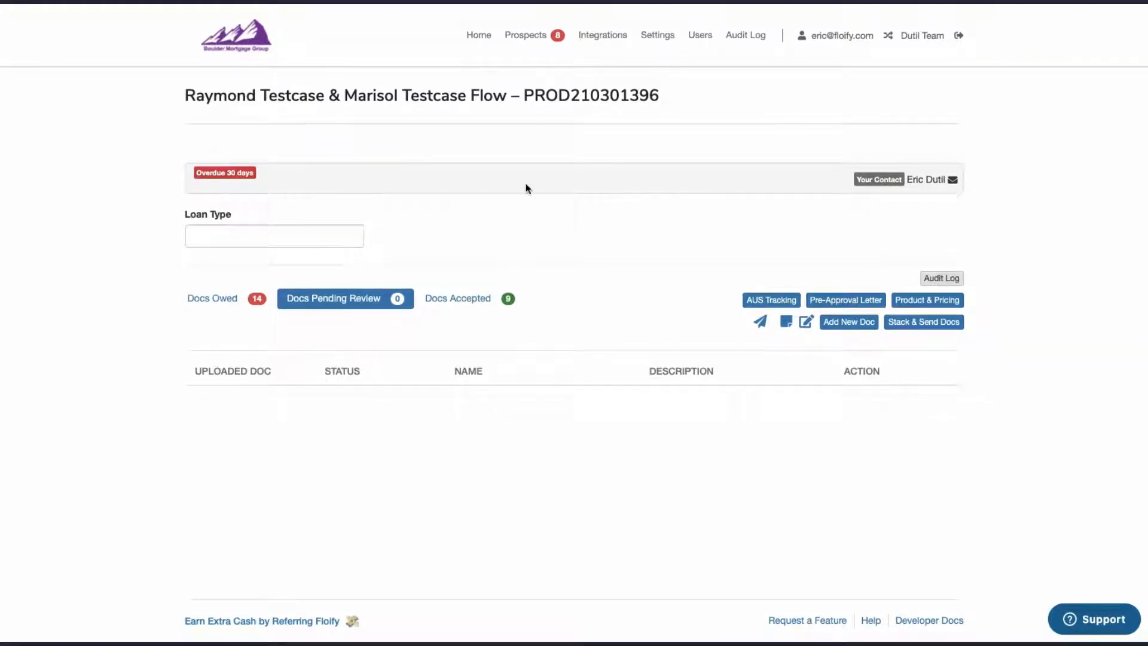
Open the prospects list and mark all eight prospects as read in bulk
click(526, 39)
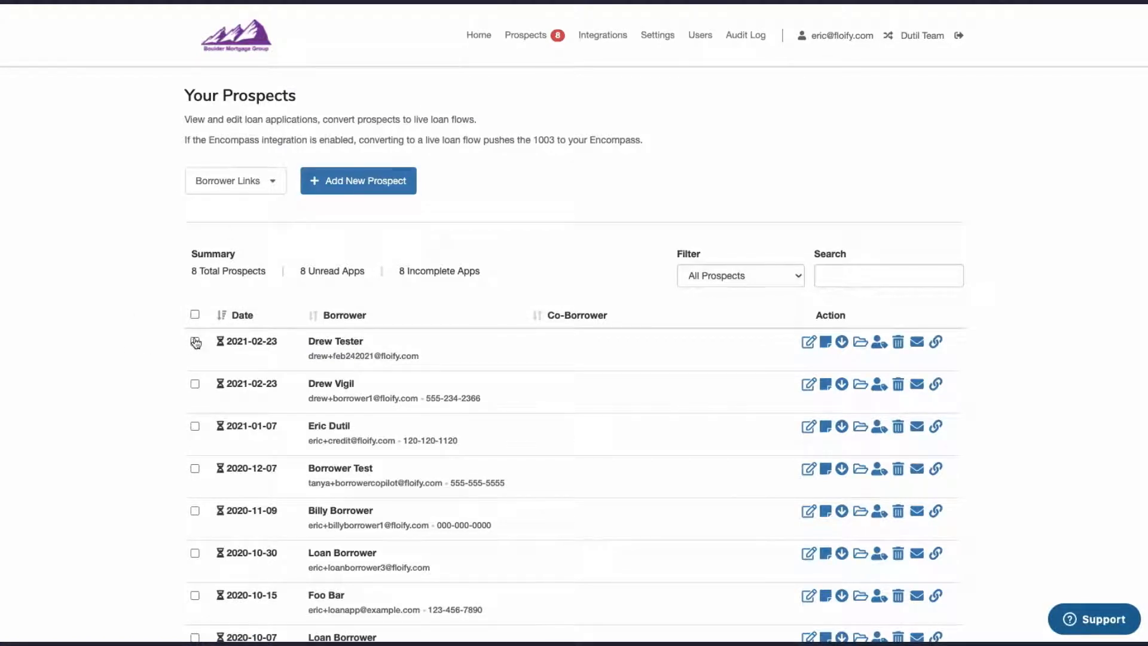
click(194, 314)
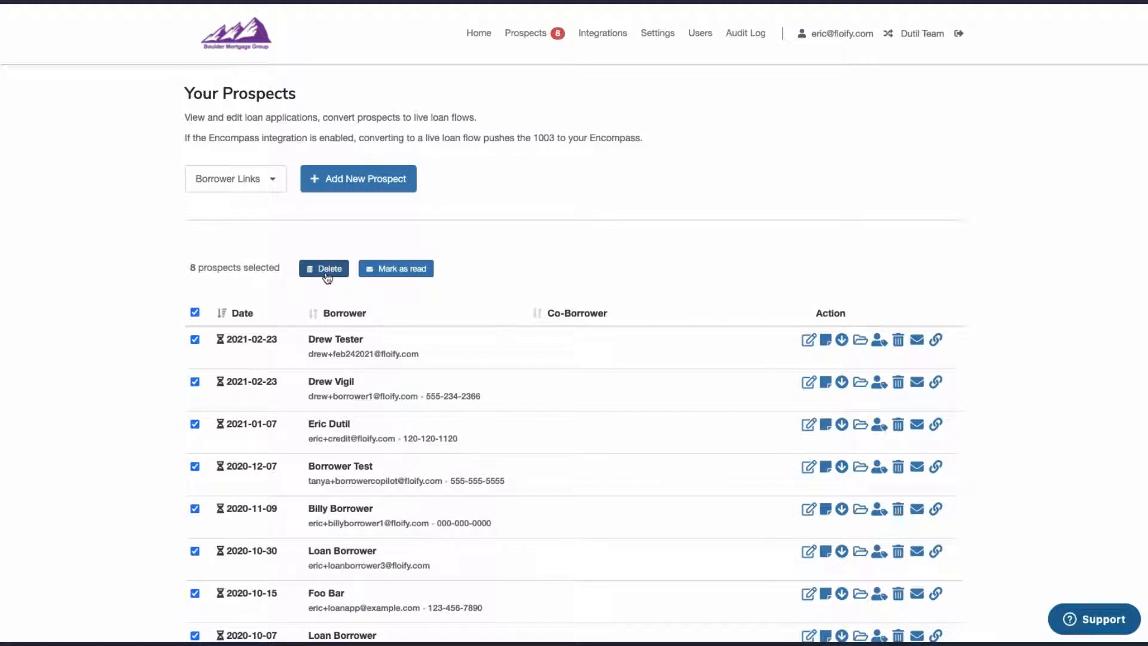
click(404, 270)
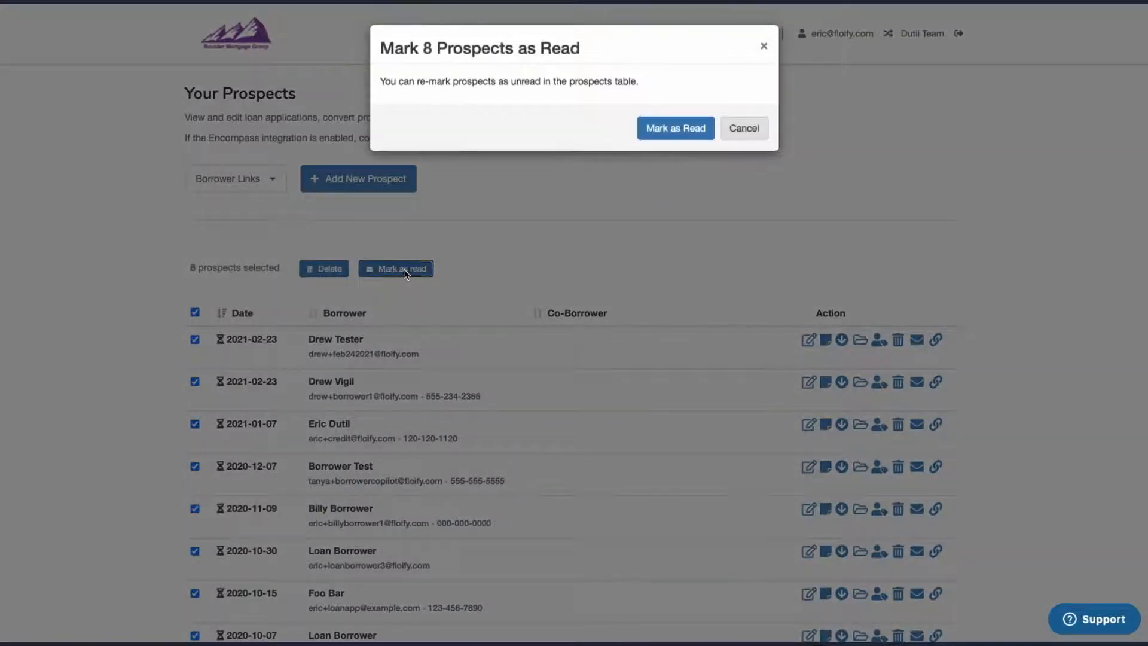
click(657, 135)
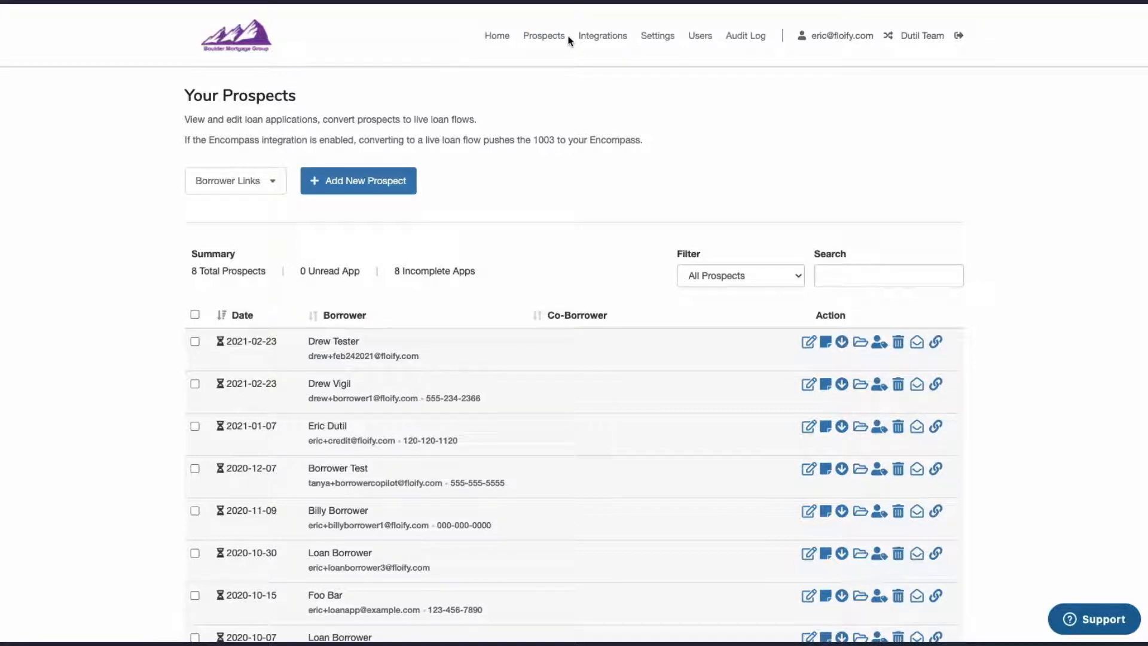
scroll(518, 443, down, 3)
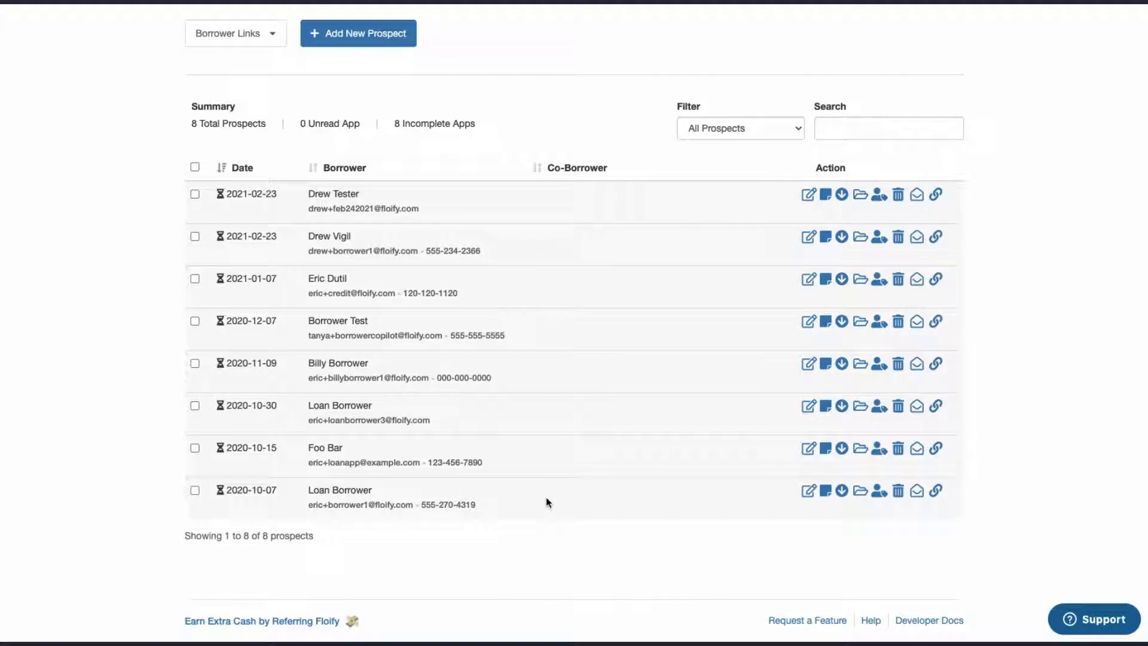
click(195, 167)
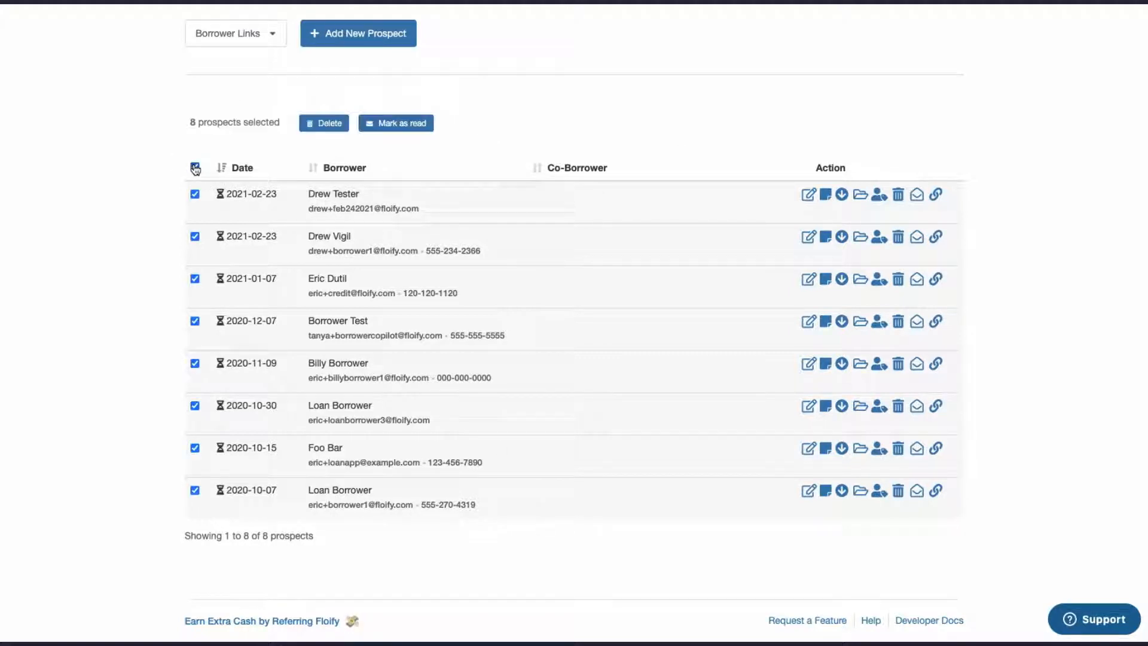
click(195, 167)
Open the team settings and go to the active Template Documents list
scroll(311, 358, up, 3)
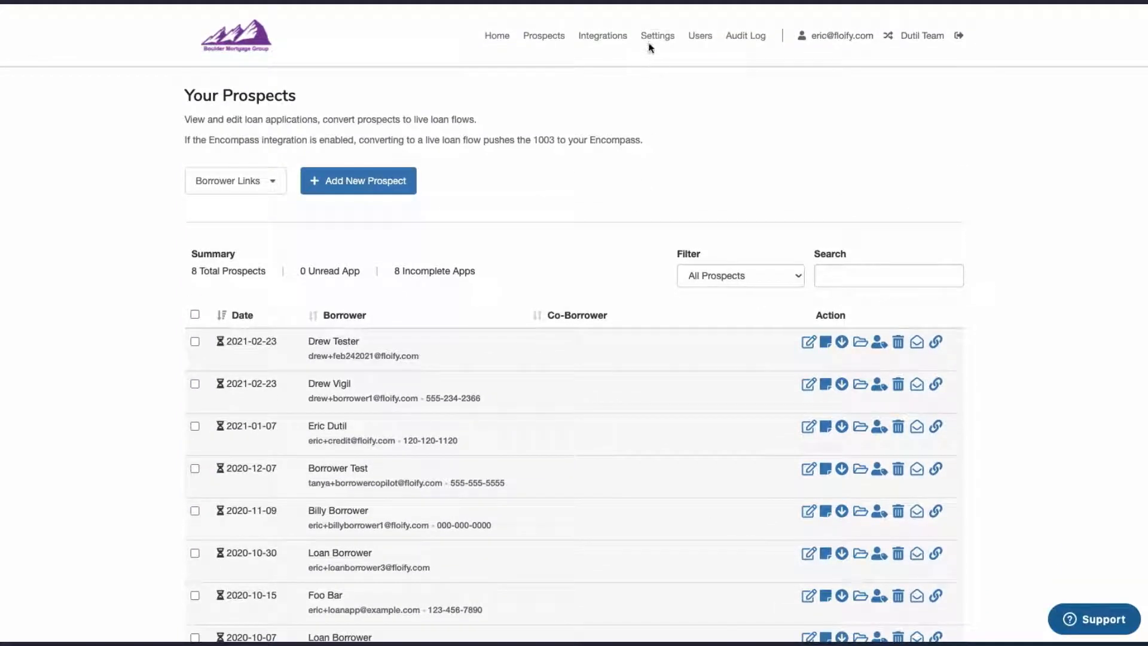
click(655, 44)
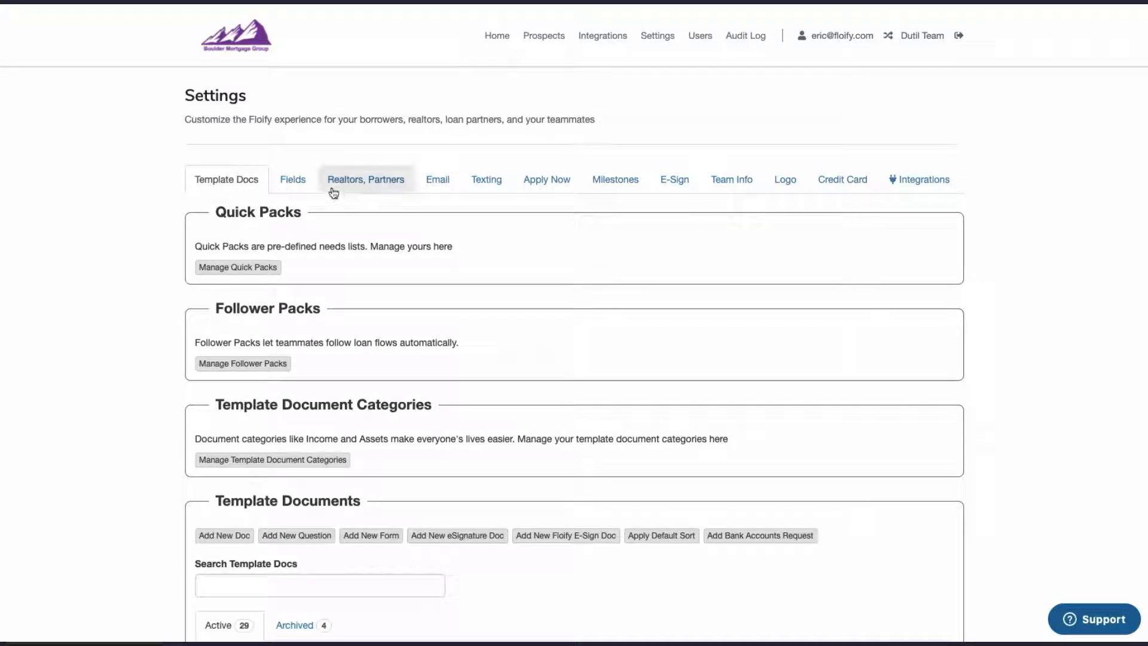
scroll(346, 407, down, 5)
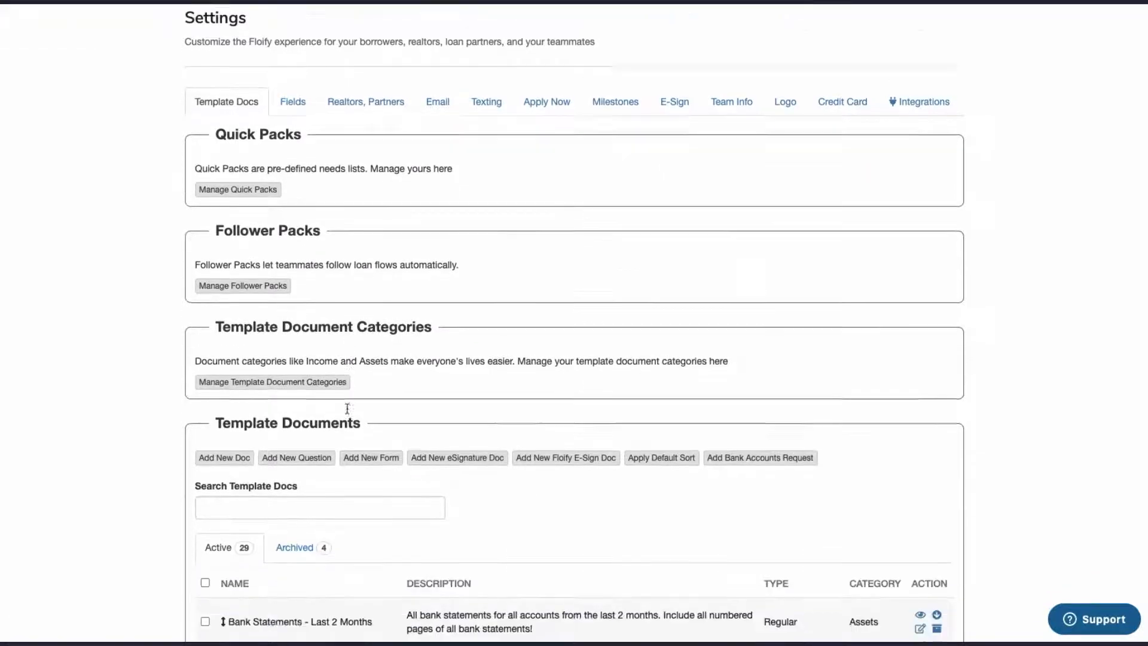
scroll(346, 412, down, 3)
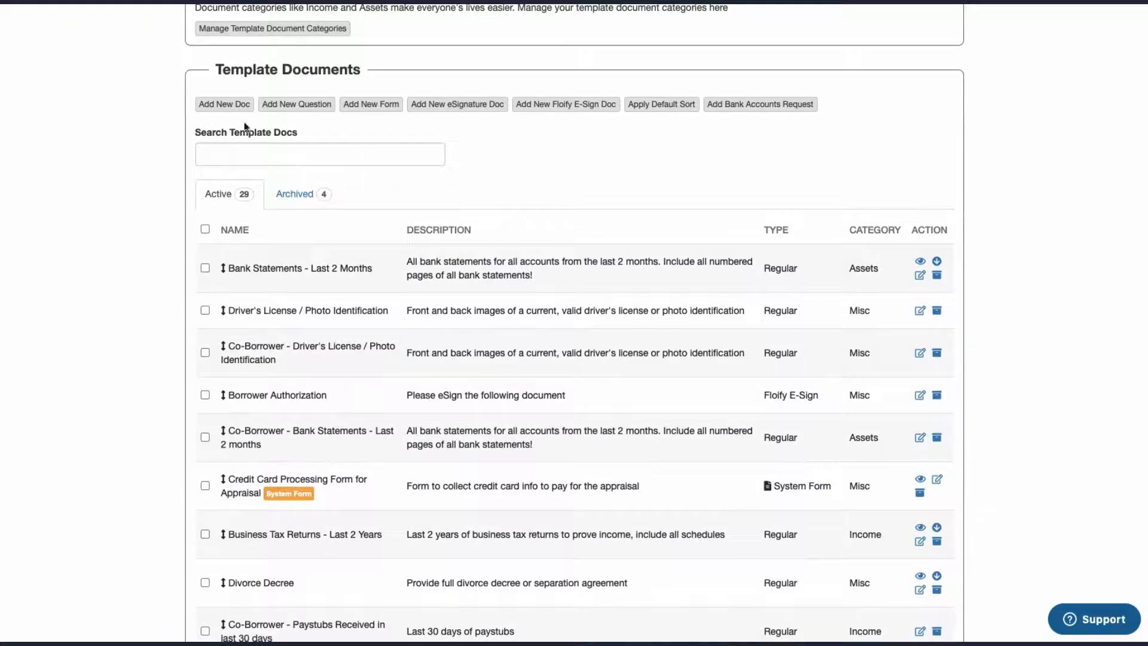
scroll(347, 495, down, 1)
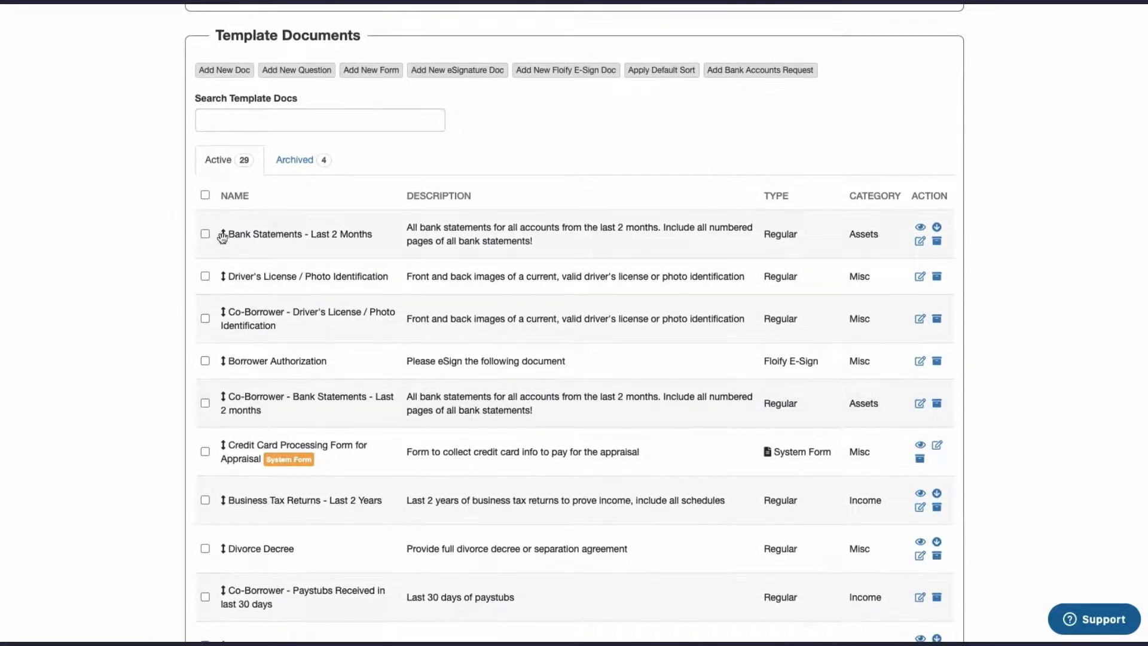
Select all active template documents in bulk and clear the selection again
click(205, 197)
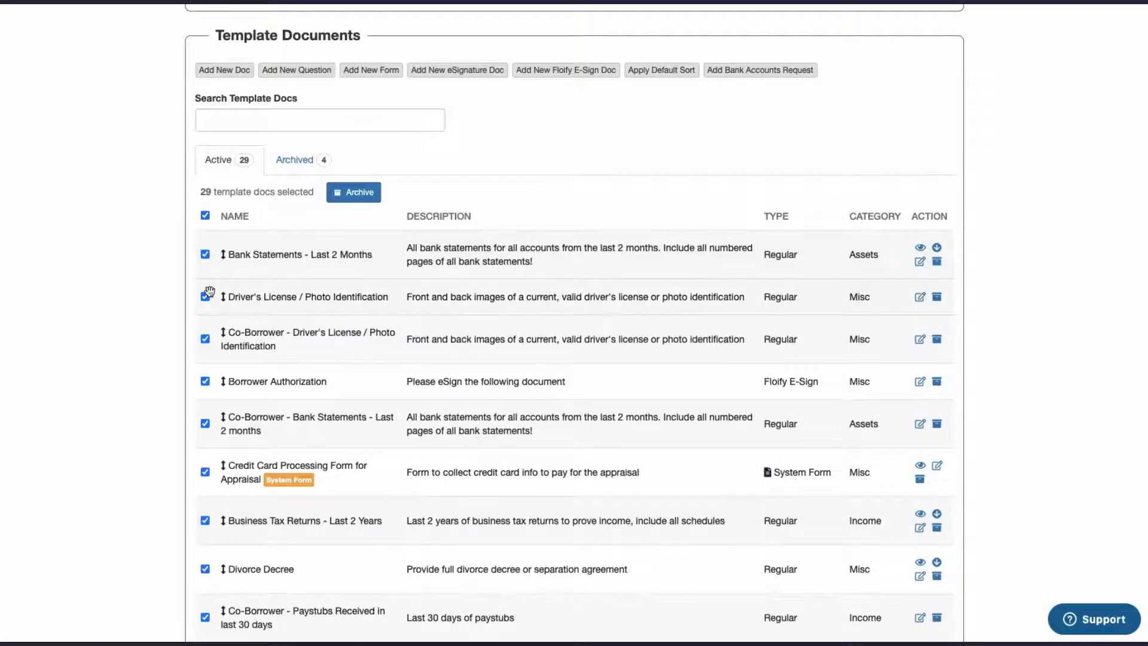
click(205, 216)
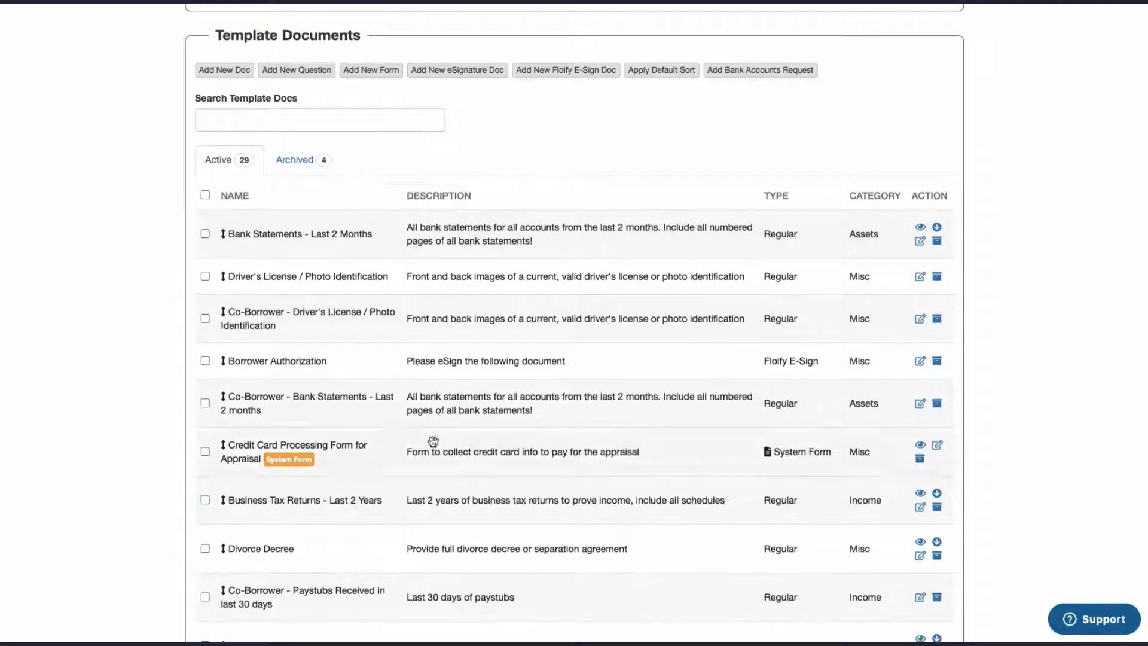
scroll(576, 405, down, 5)
scroll(577, 406, up, 2)
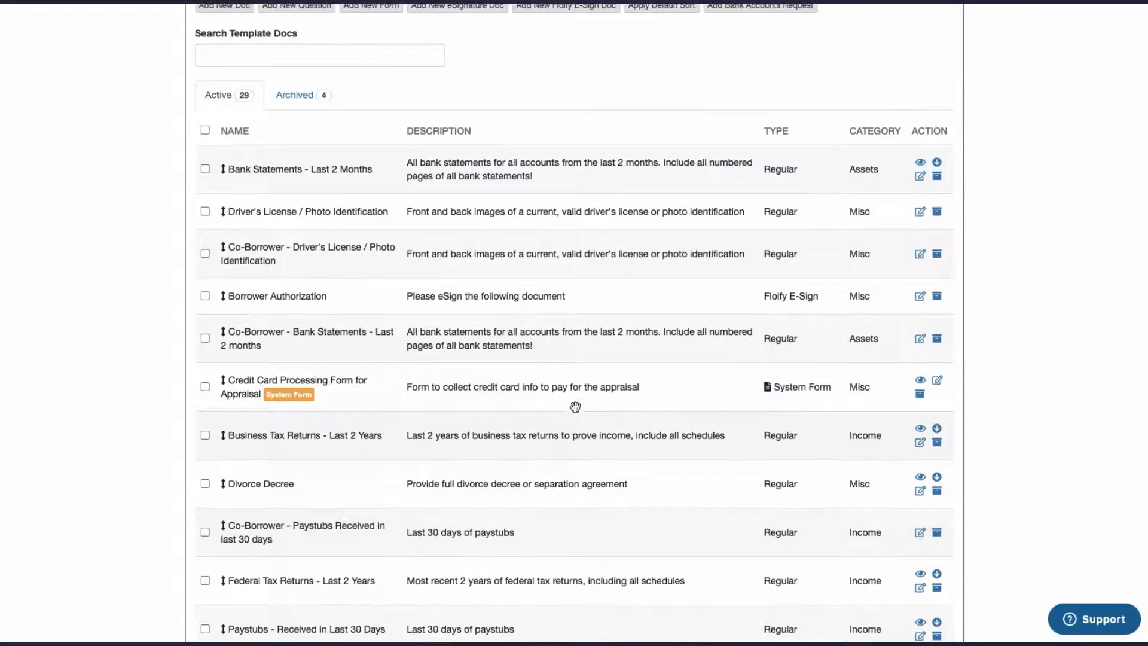
Select the Co-Borrower Driver's License, Credit Card Processing Form for Appraisal and Business Tax Returns templates
scroll(576, 406, up, 2)
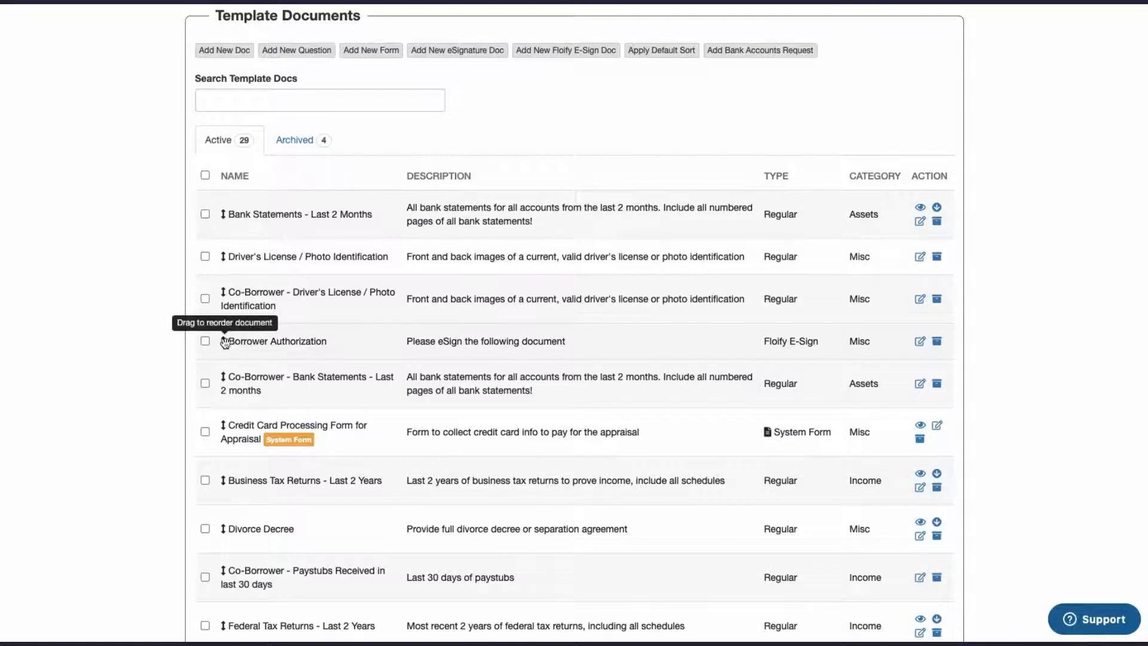
click(205, 299)
scroll(204, 410, down, 2)
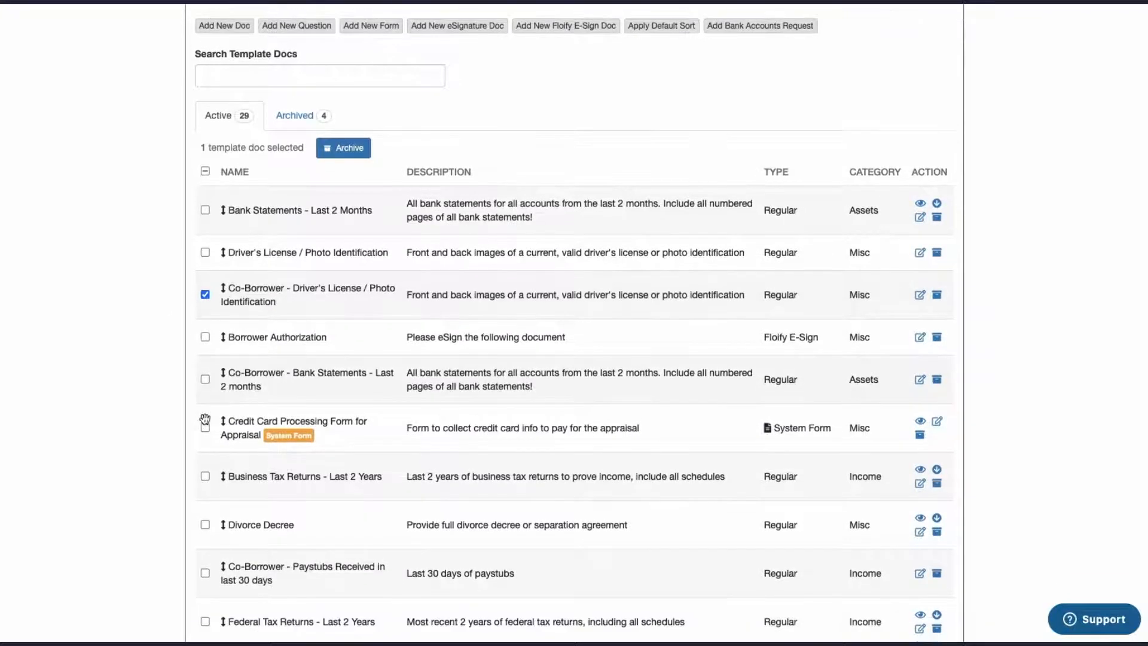
click(204, 407)
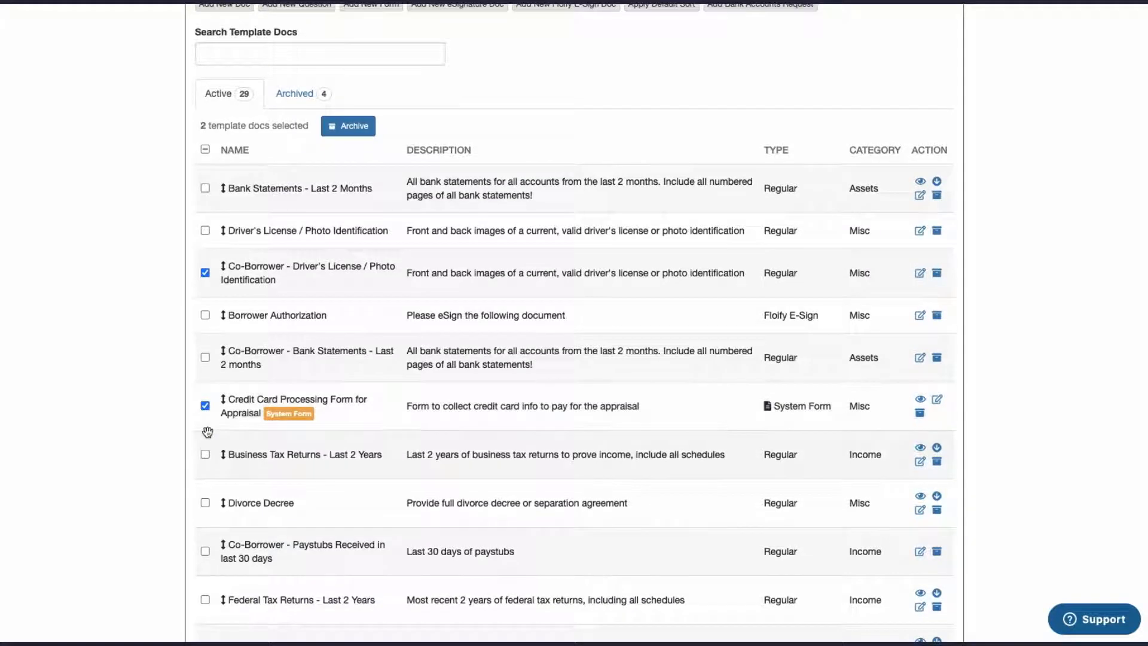
click(206, 457)
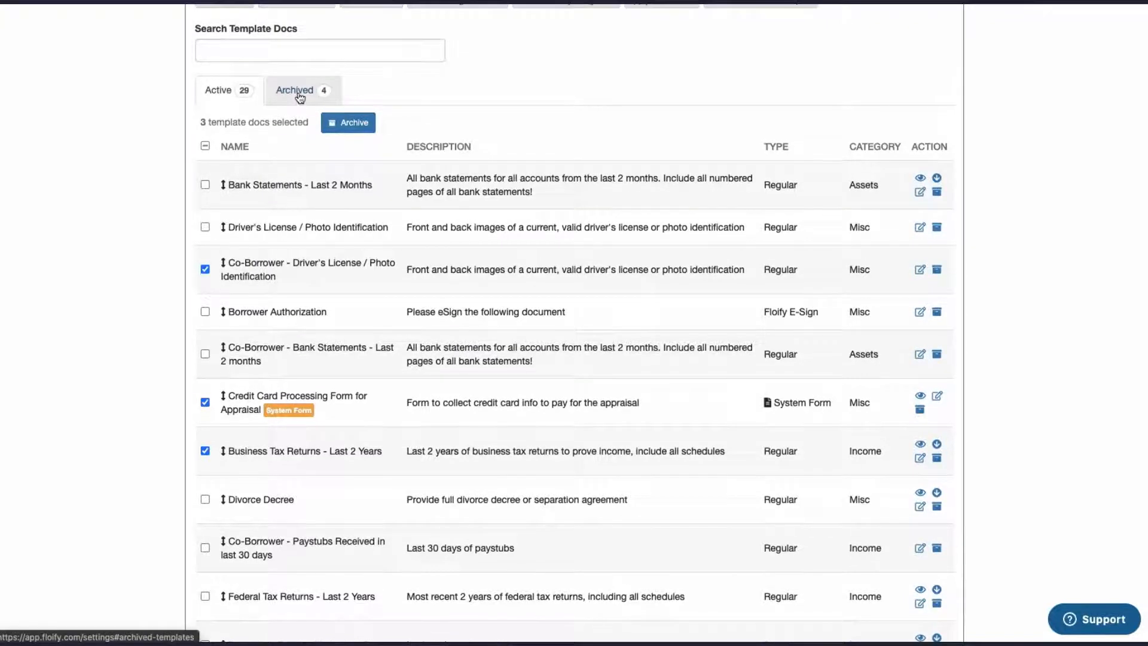
Show the archived template documents
scroll(380, 350, up, 3)
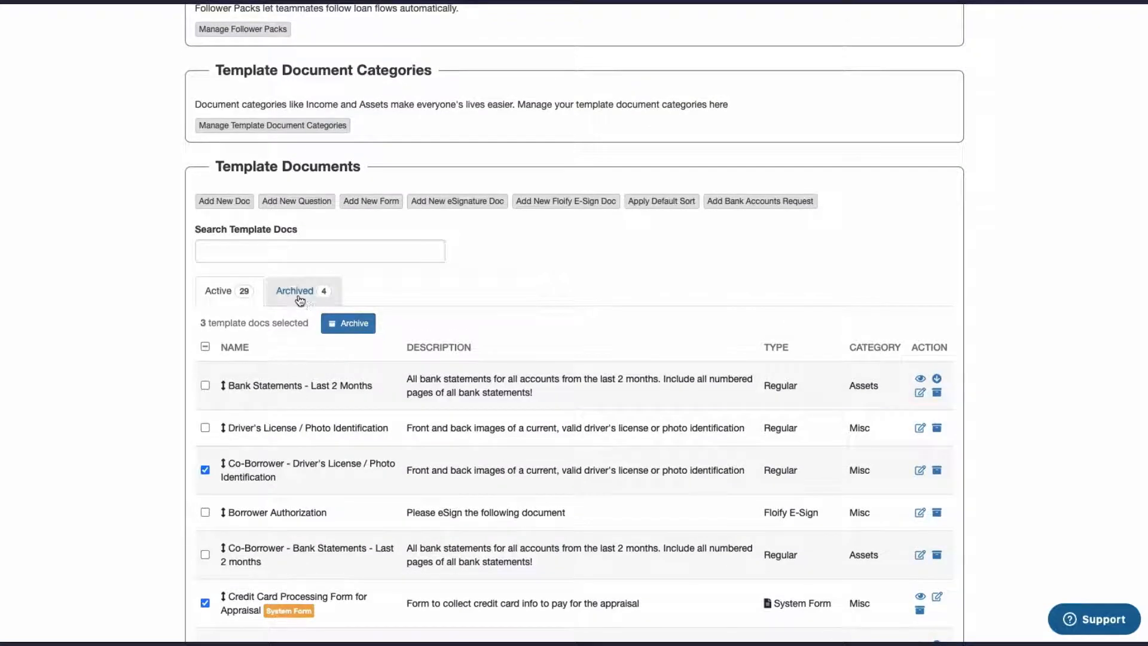
click(298, 293)
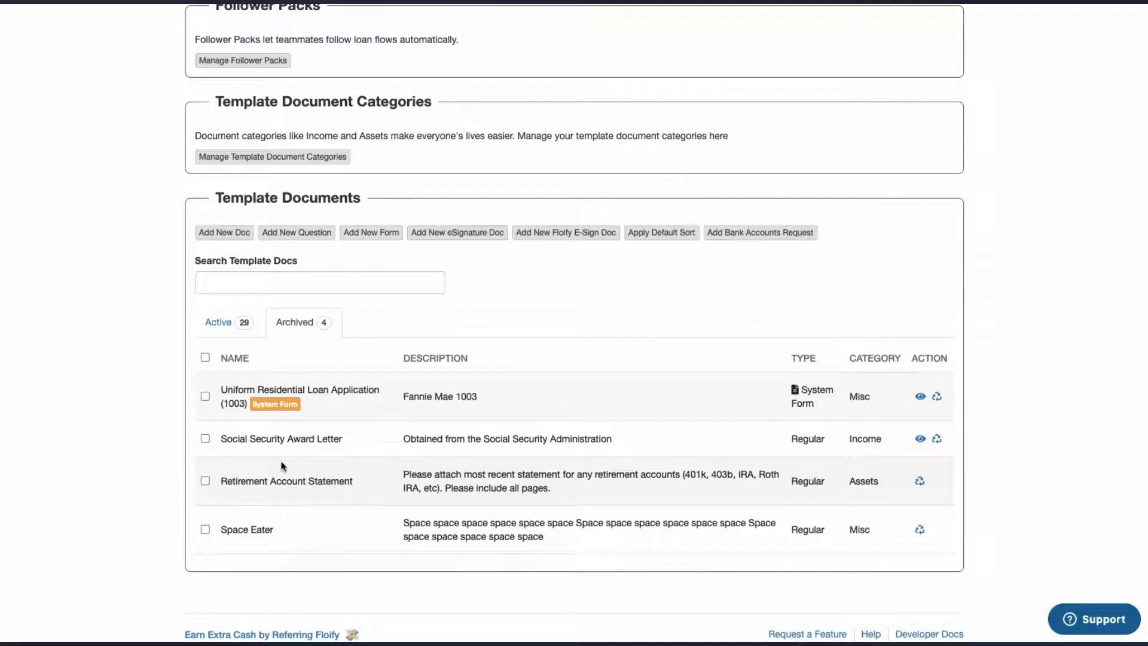
Select all archived template documents in bulk
click(205, 358)
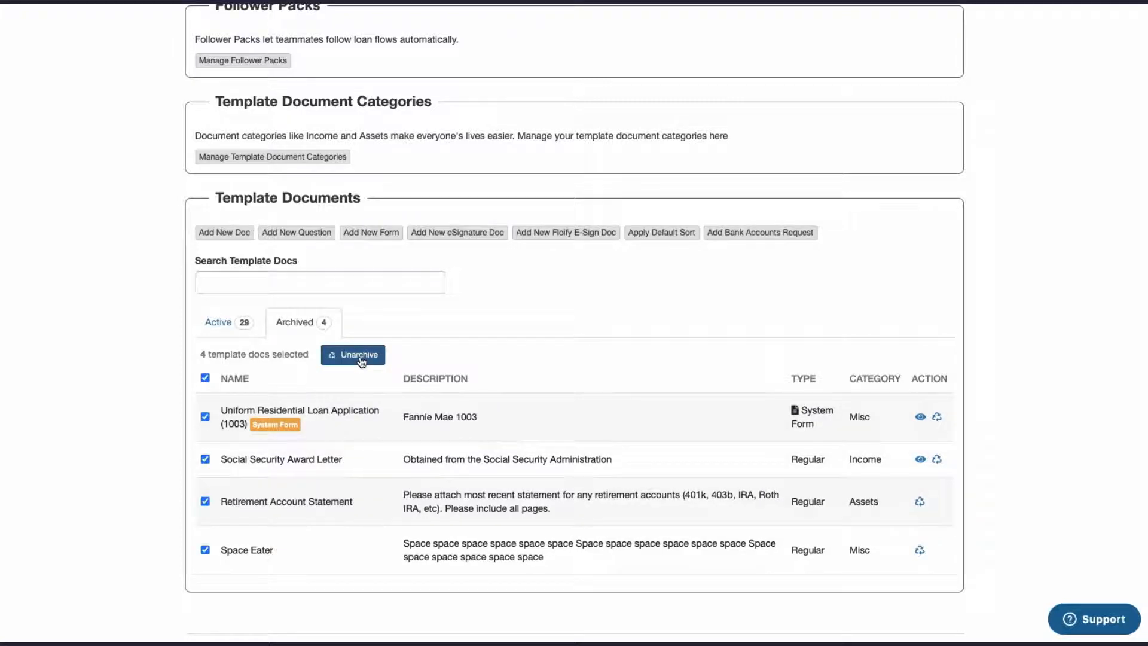
Go to the Realtors and Partners settings and select all listed realtors in bulk
scroll(508, 421, up, 5)
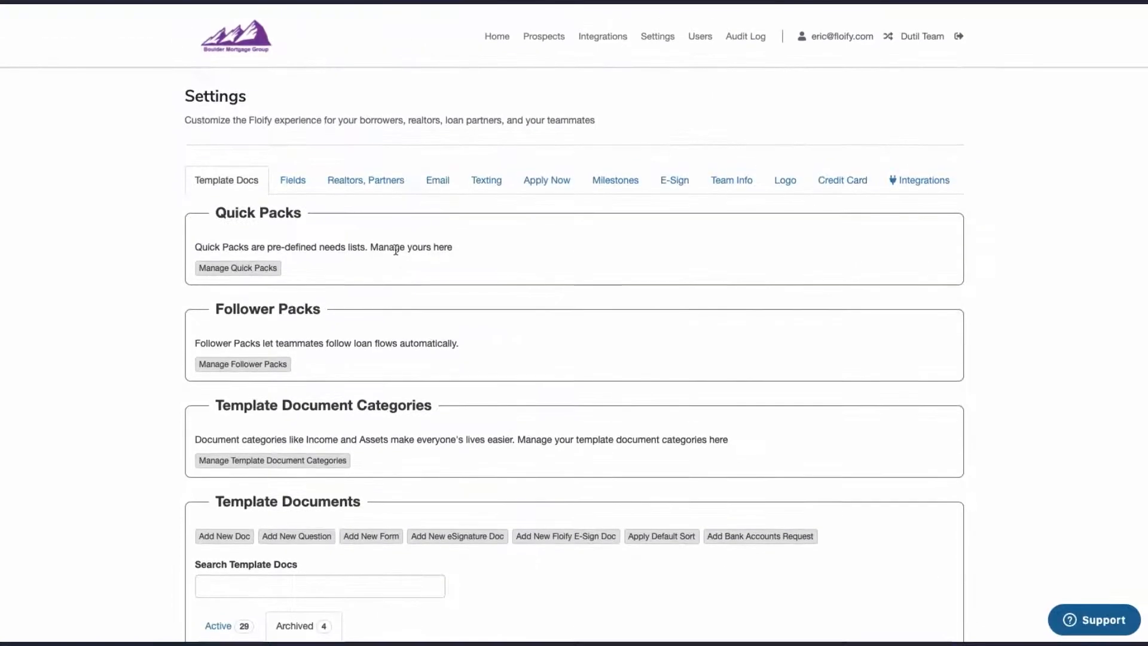
click(350, 189)
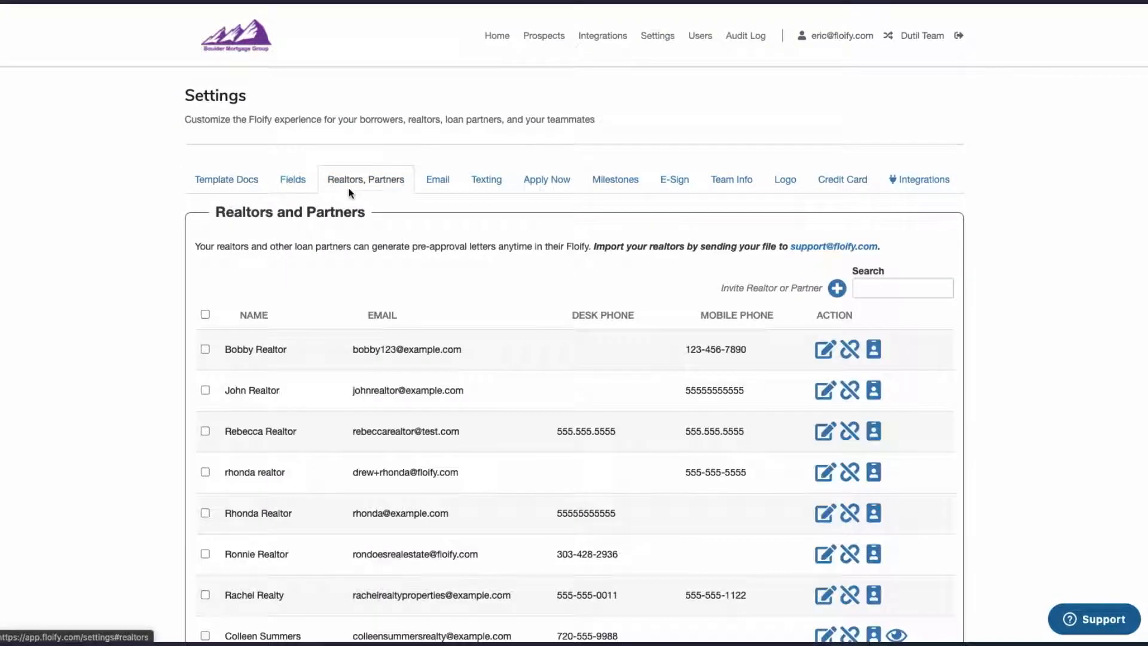
scroll(239, 296, down, 3)
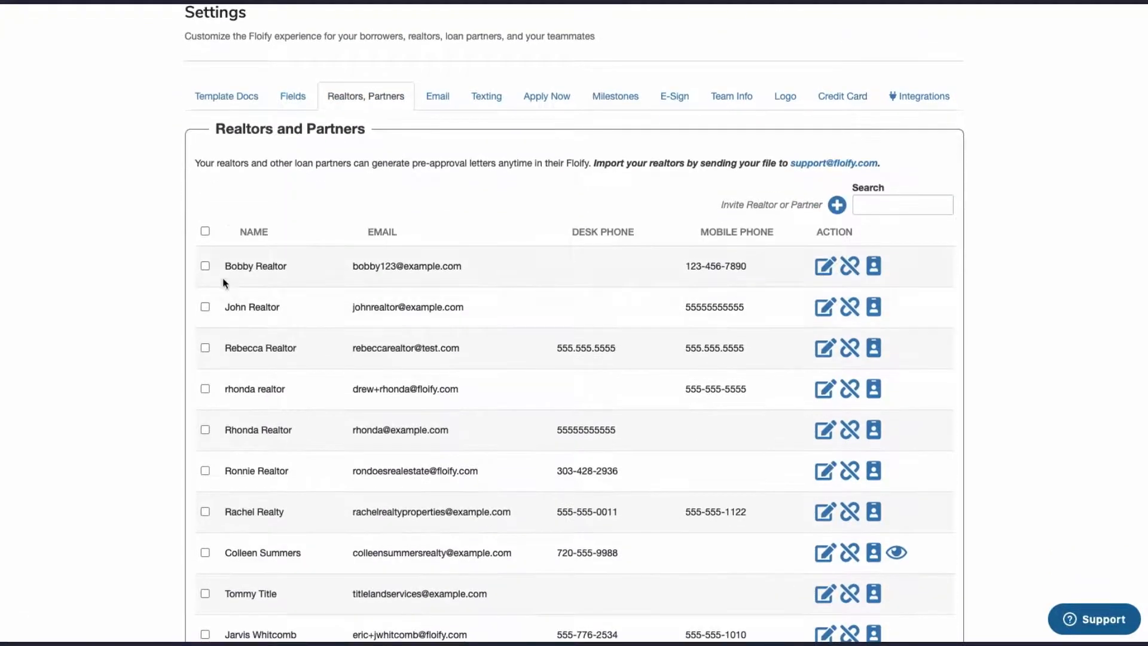
click(205, 231)
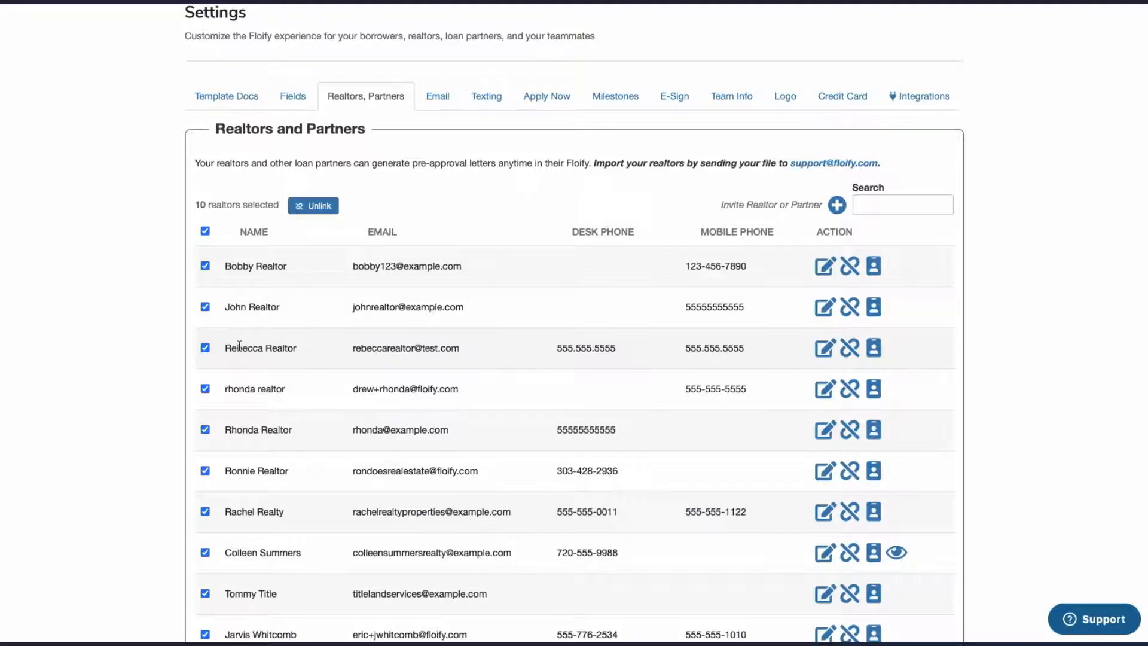
scroll(293, 364, down, 3)
scroll(293, 364, up, 2)
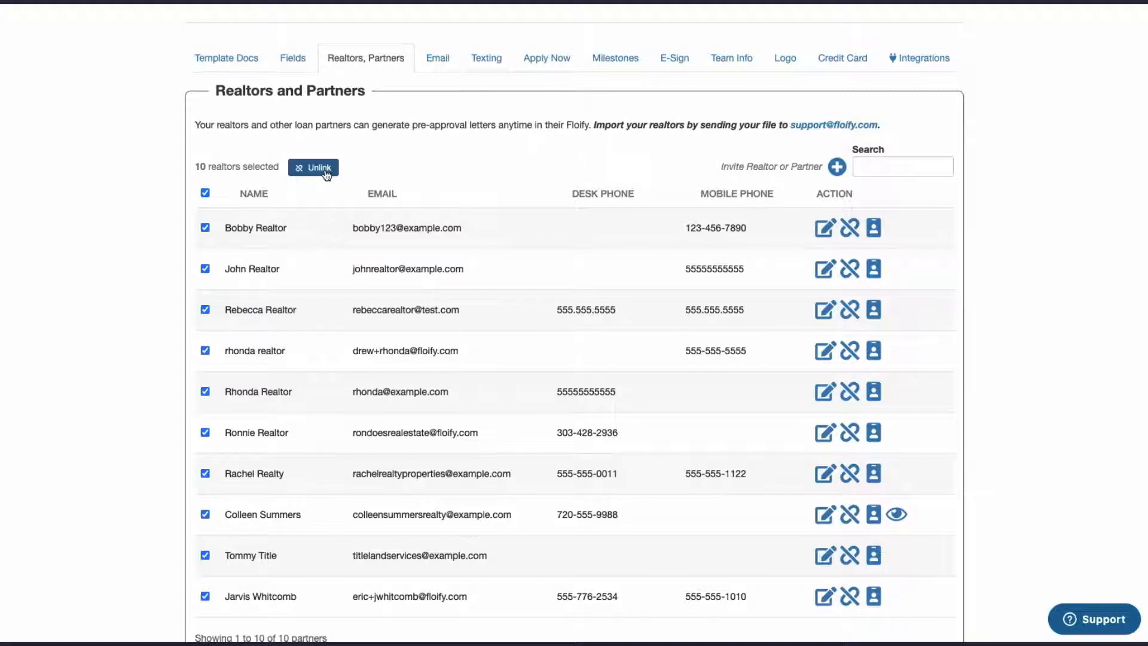
scroll(397, 173, up, 3)
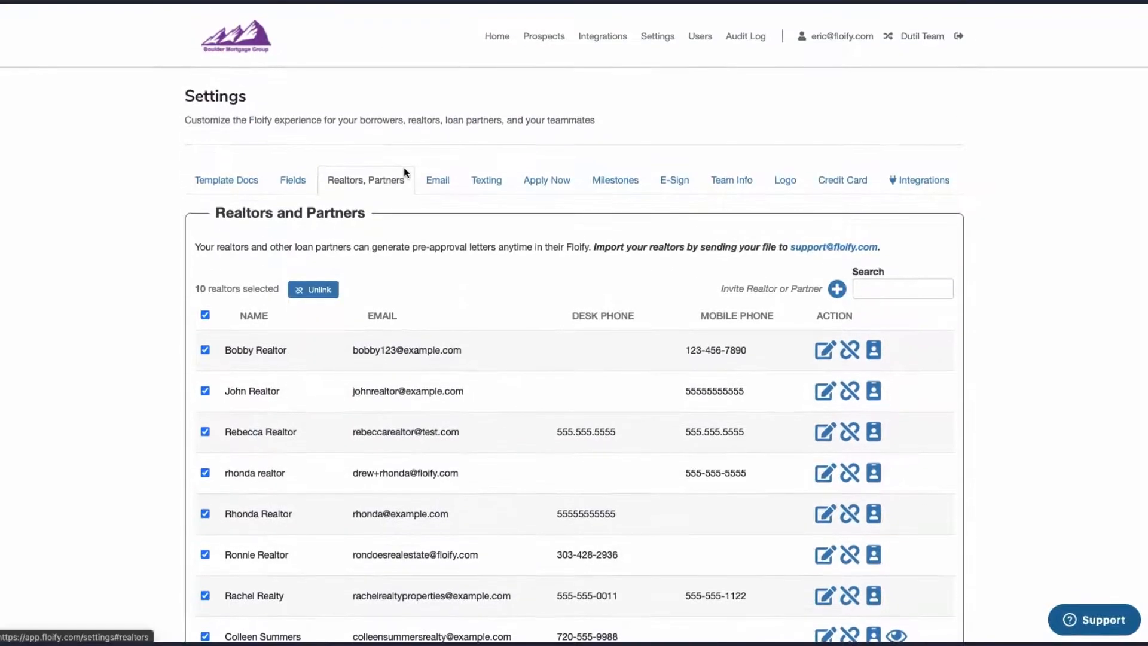
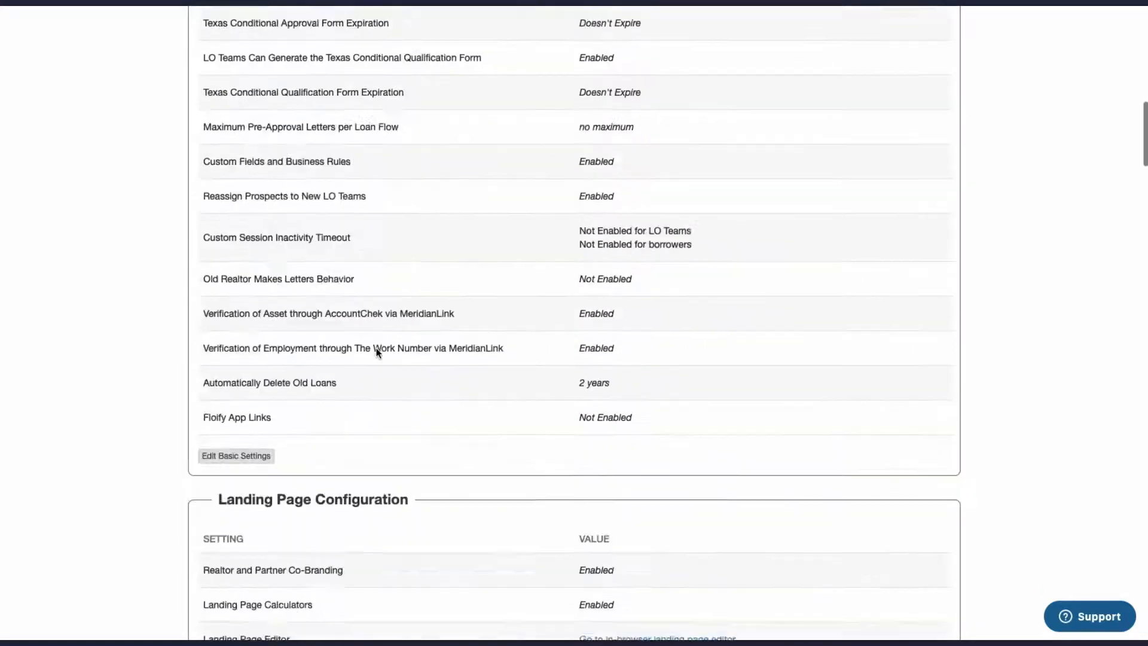
Find Milestones Settings in the company settings and open them for editing
scroll(376, 352, down, 12)
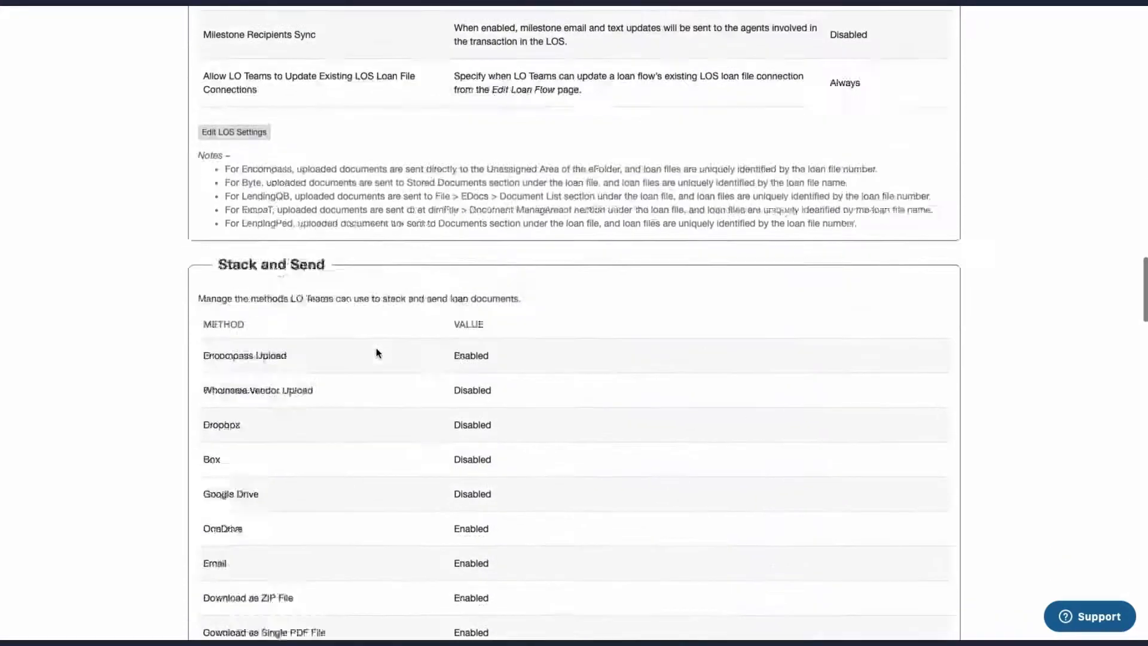
drag(219, 154, 361, 154)
click(367, 153)
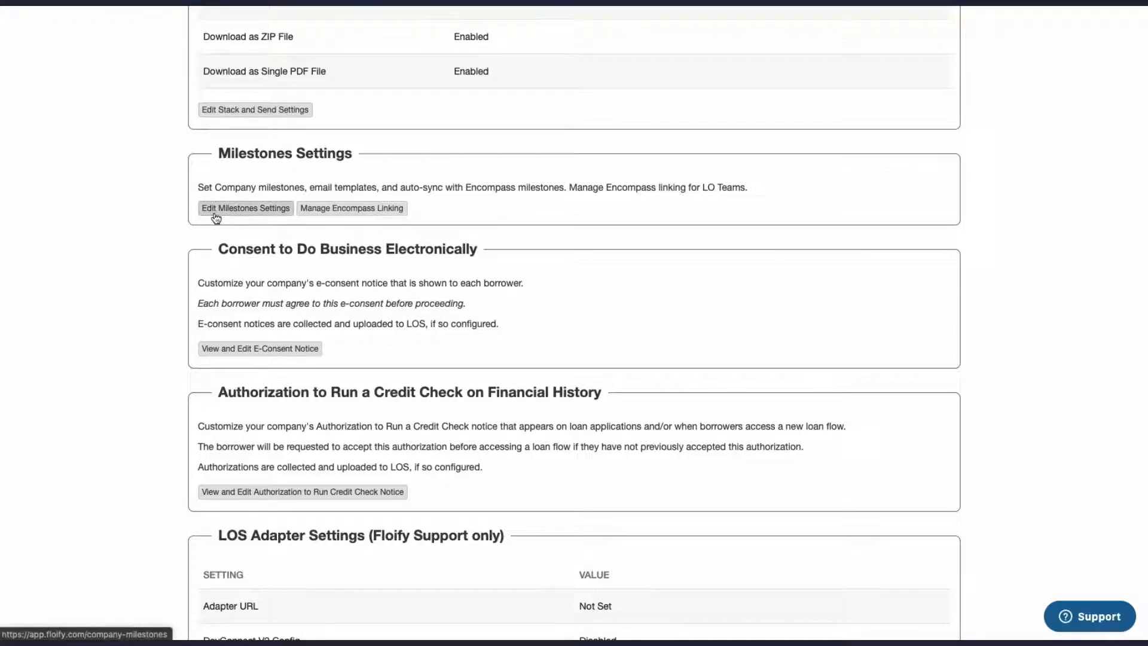
click(245, 214)
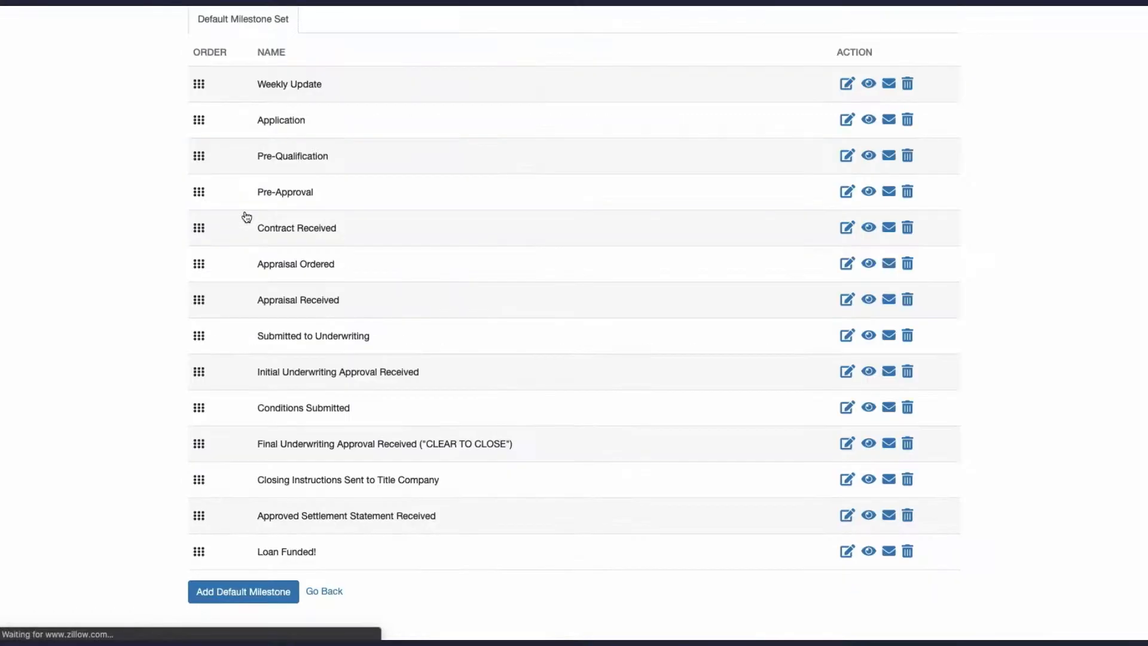
Examine the company-enforced milestone options, the LOS sync option and the milestones in the Default Milestone Set
scroll(381, 245, up, 6)
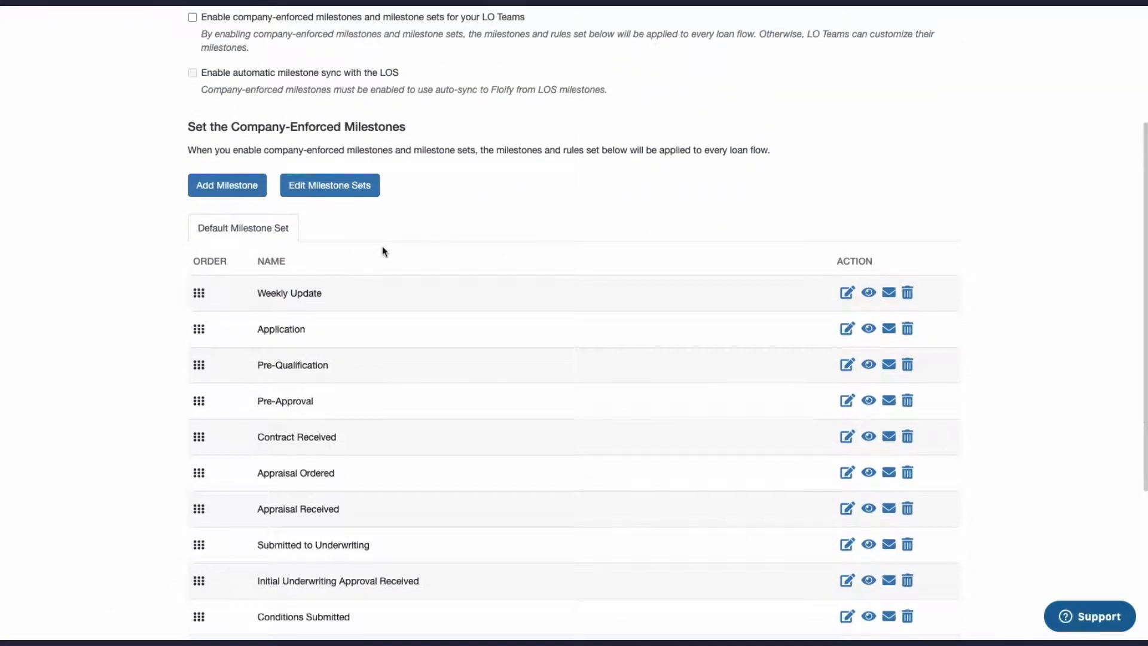
scroll(382, 245, up, 1)
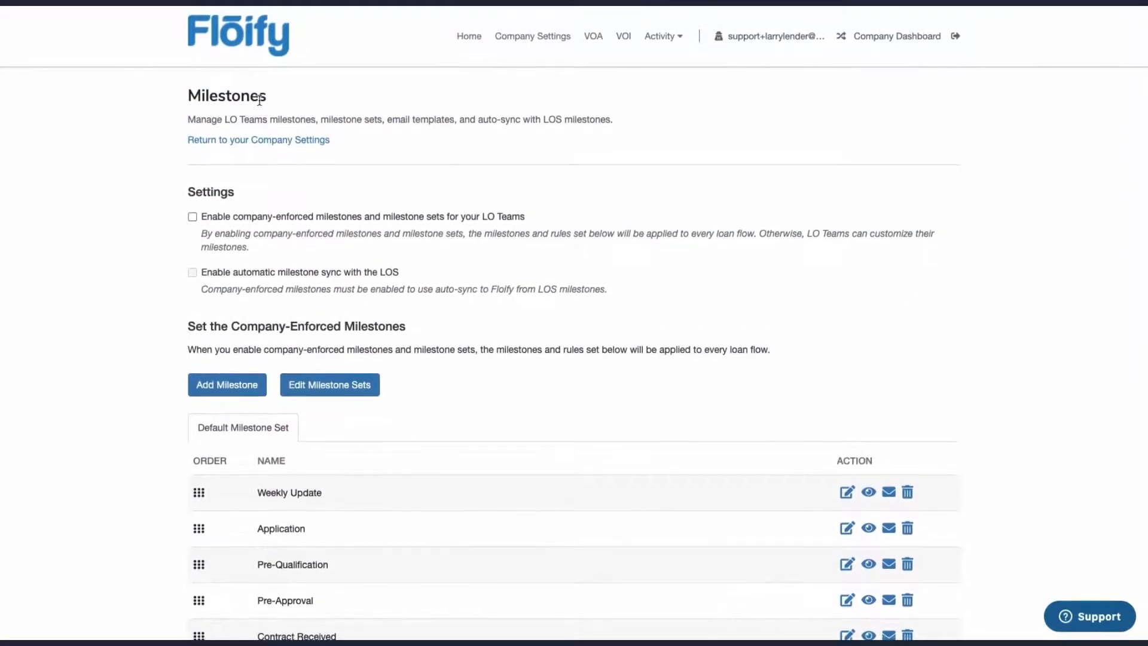
scroll(317, 194, down, 1)
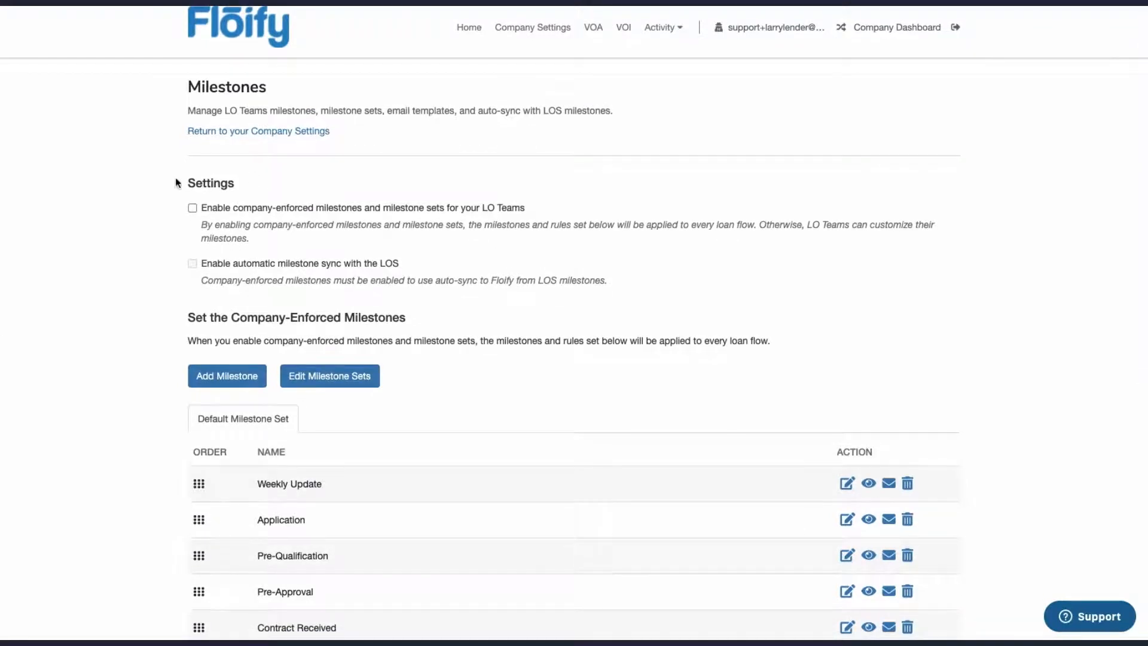
scroll(203, 212, down, 1)
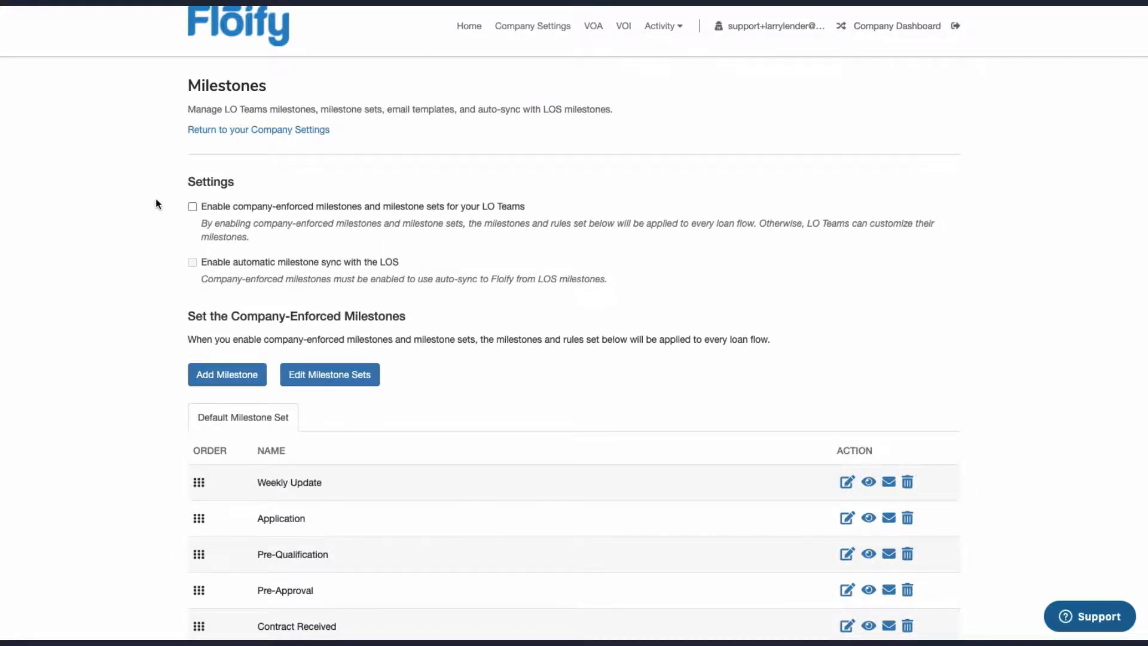
scroll(280, 348, down, 5)
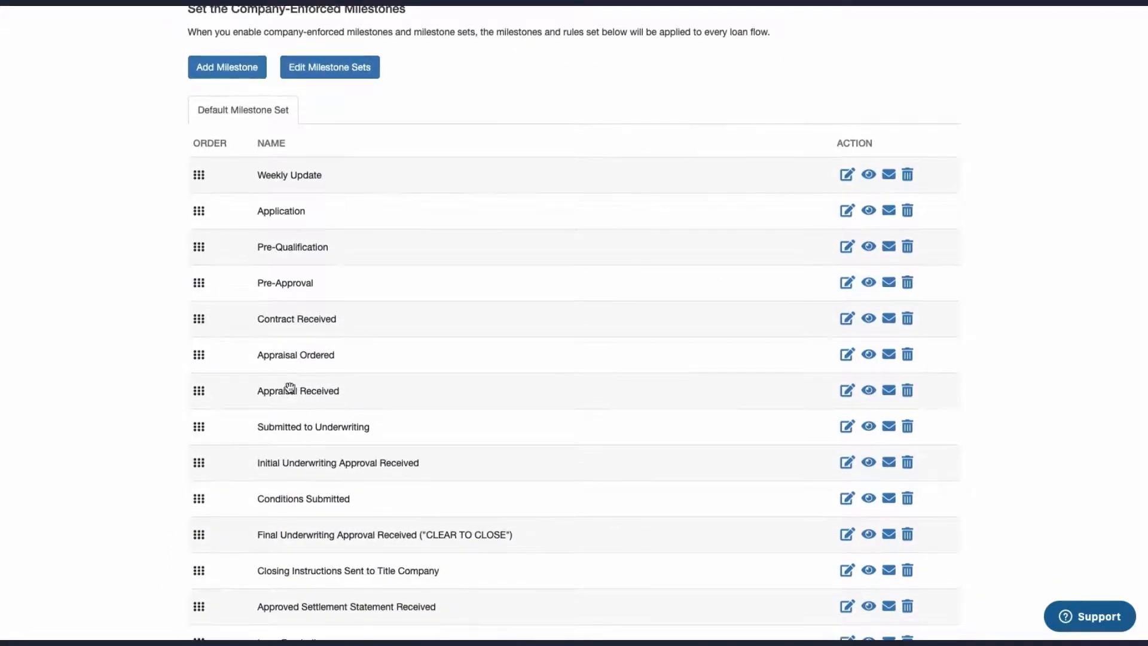
scroll(289, 389, up, 4)
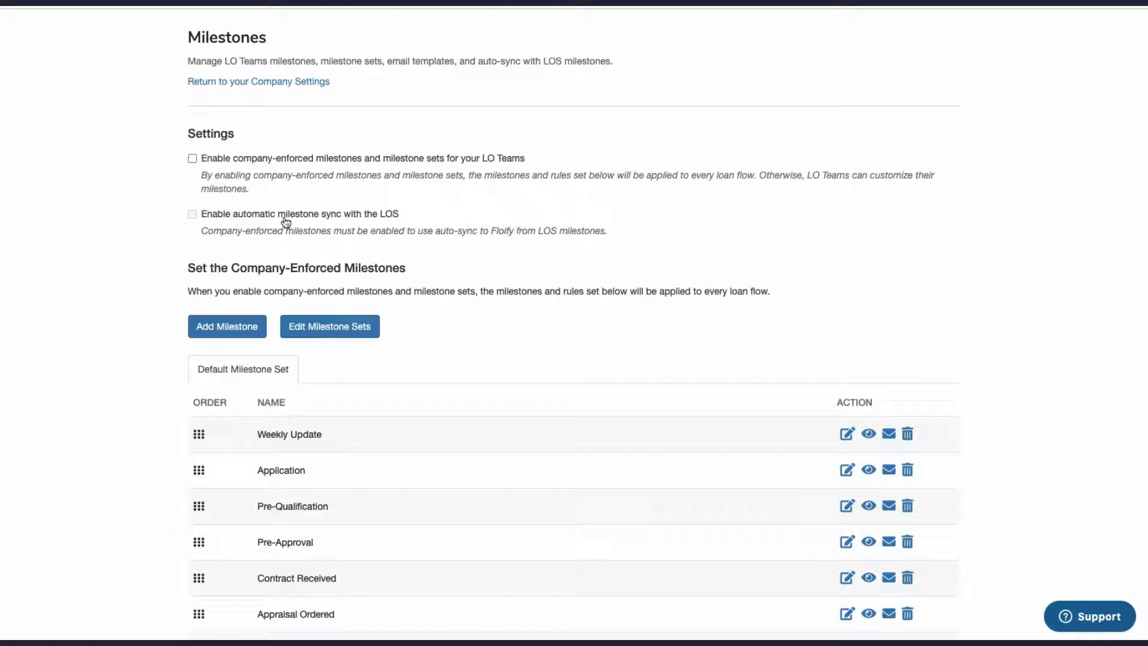
scroll(186, 252, down, 2)
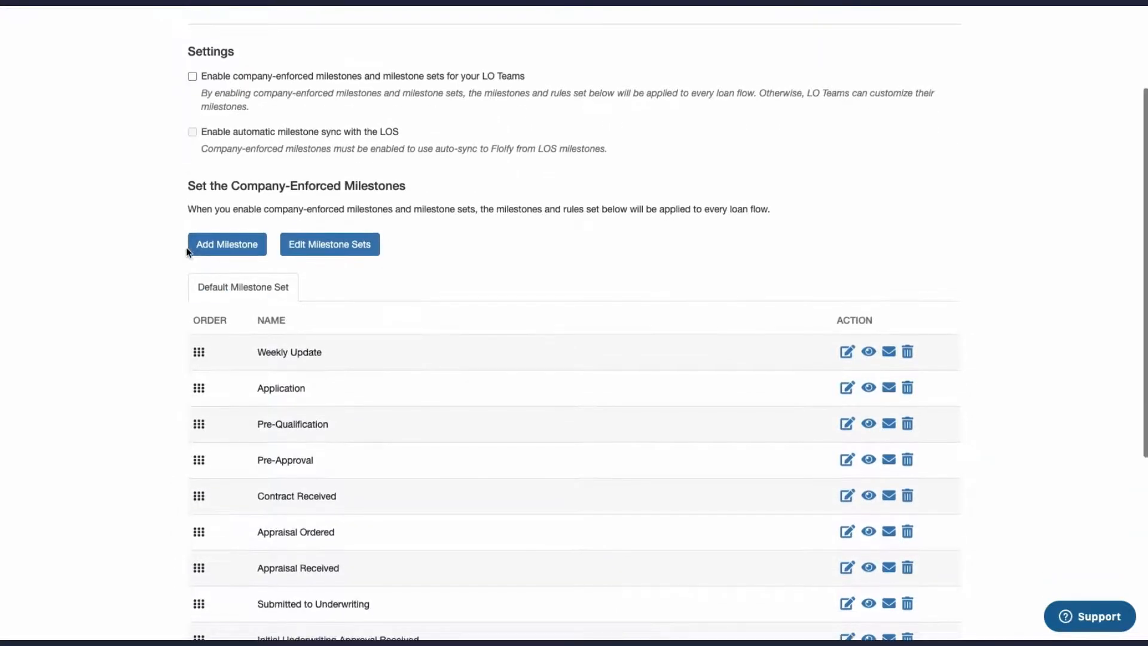
scroll(186, 252, down, 1)
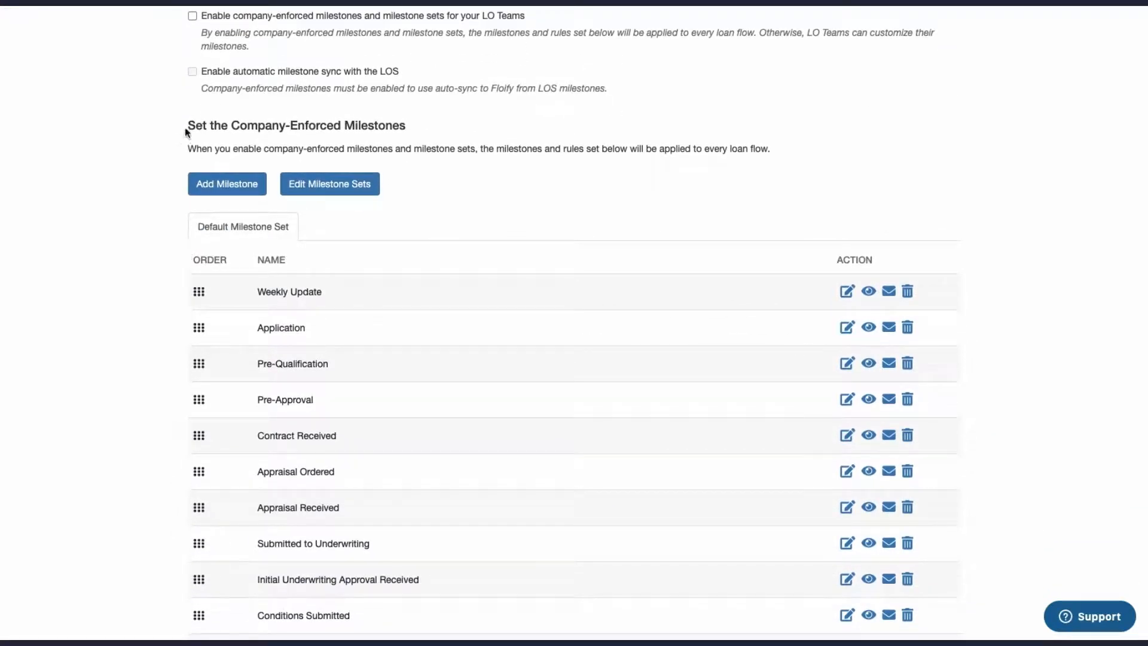
scroll(560, 395, down, 3)
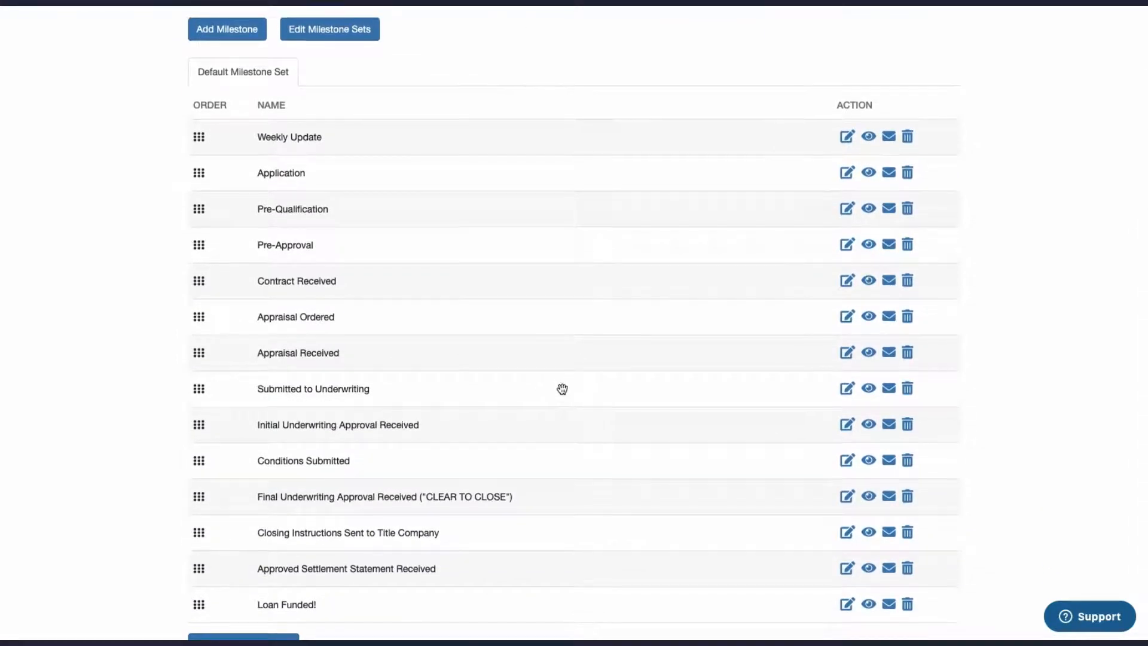
scroll(562, 387, down, 1)
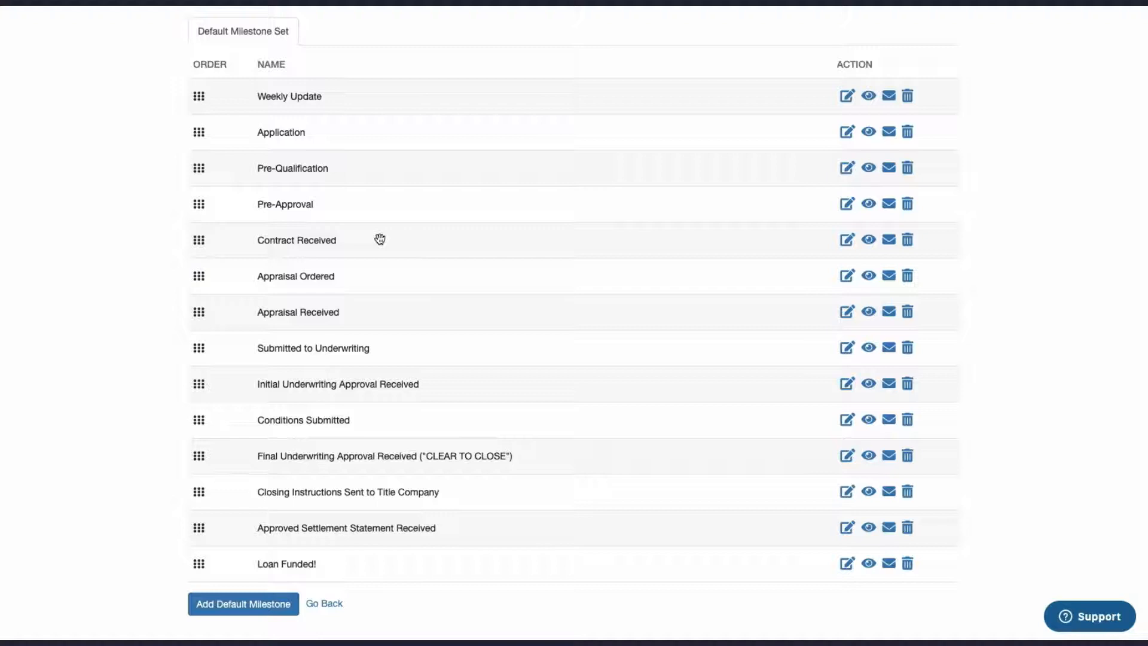
scroll(379, 239, up, 3)
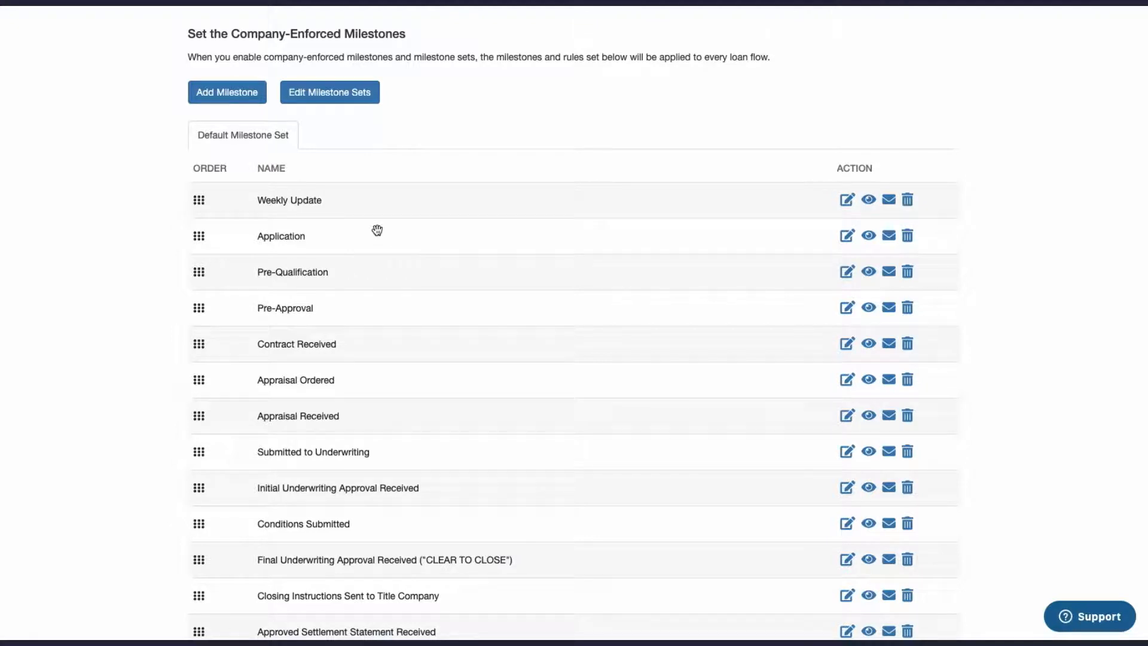
Start a new milestone set named Purchase
click(330, 95)
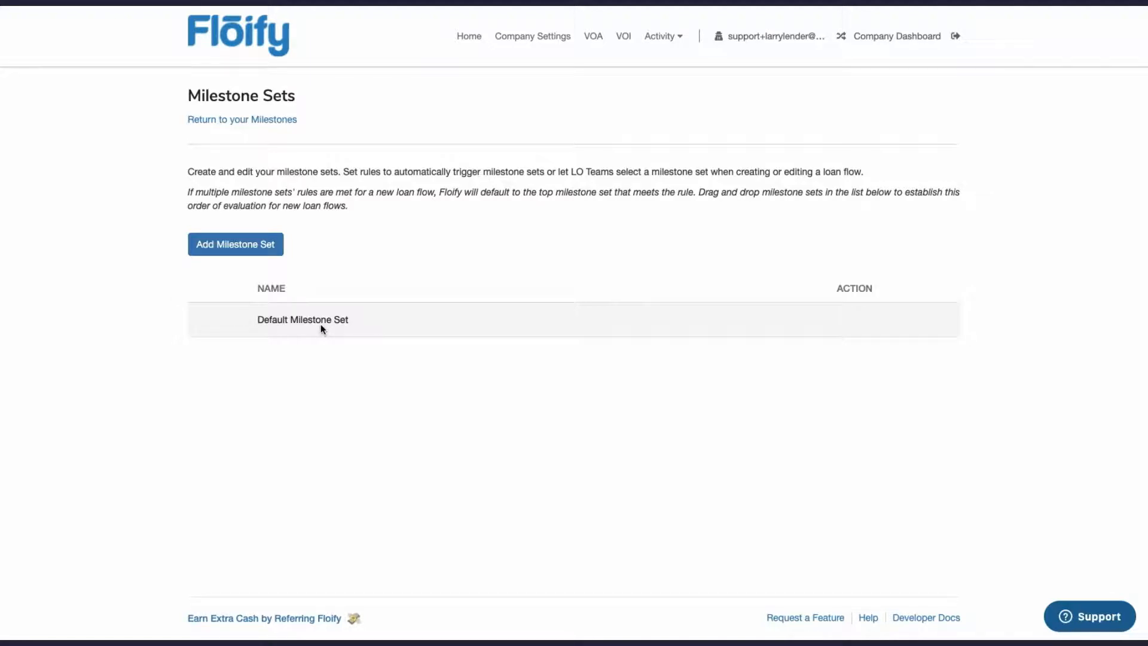
click(242, 247)
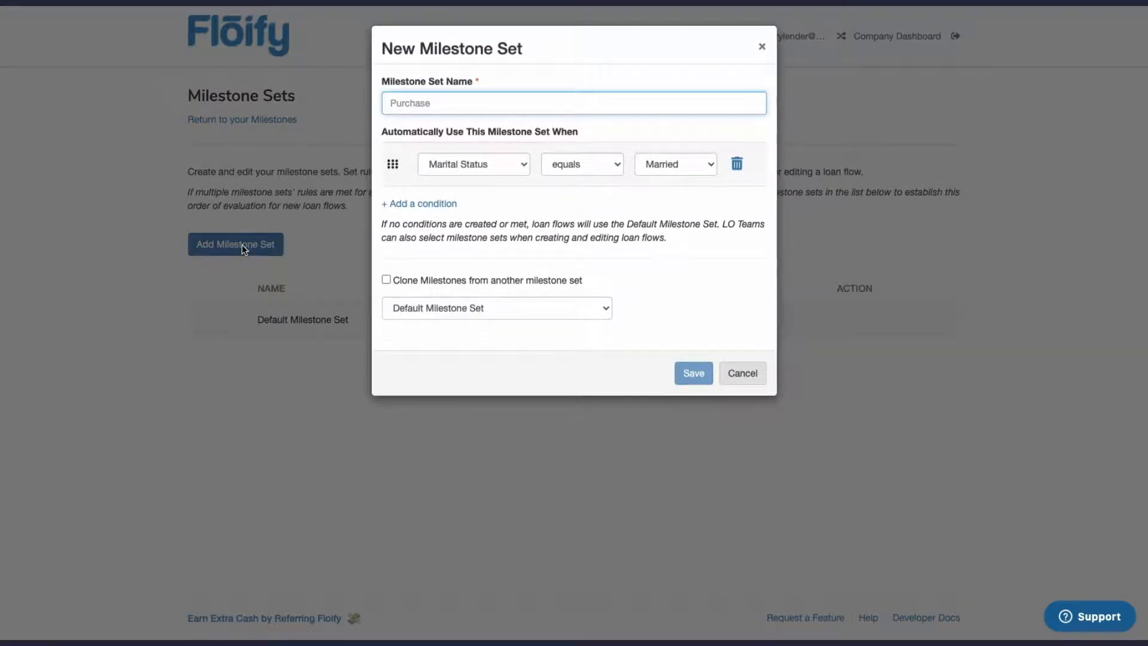
text(Purchase)
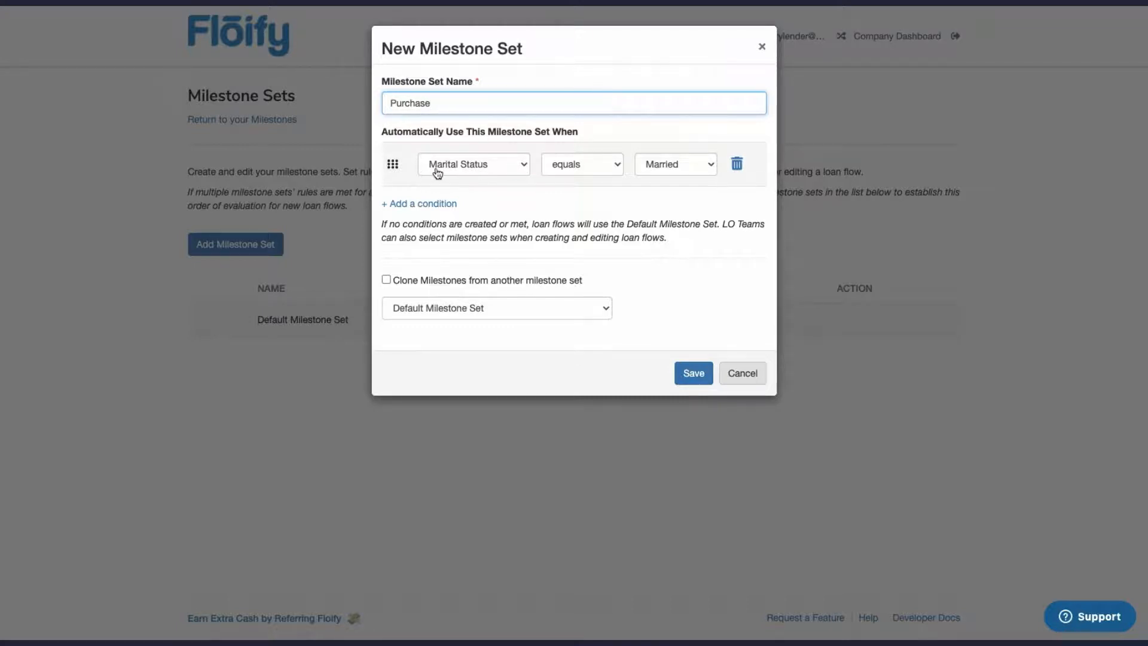
Set the milestone set's automatic-use condition to Loan Type equals Purchase
click(476, 174)
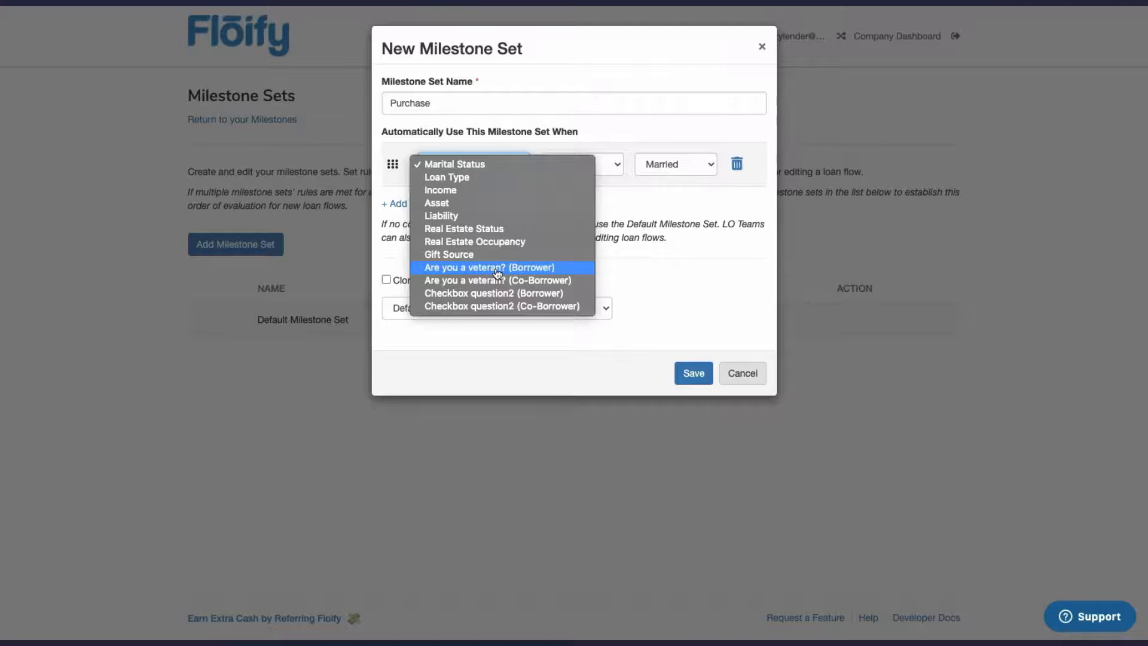
click(462, 182)
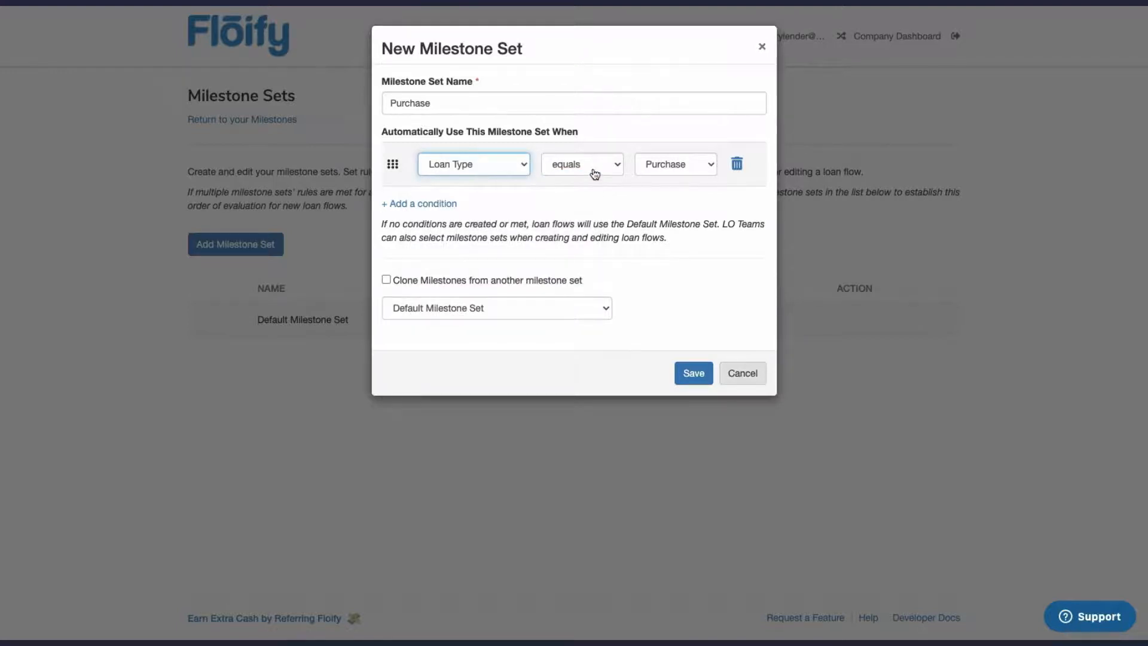
click(672, 172)
click(671, 161)
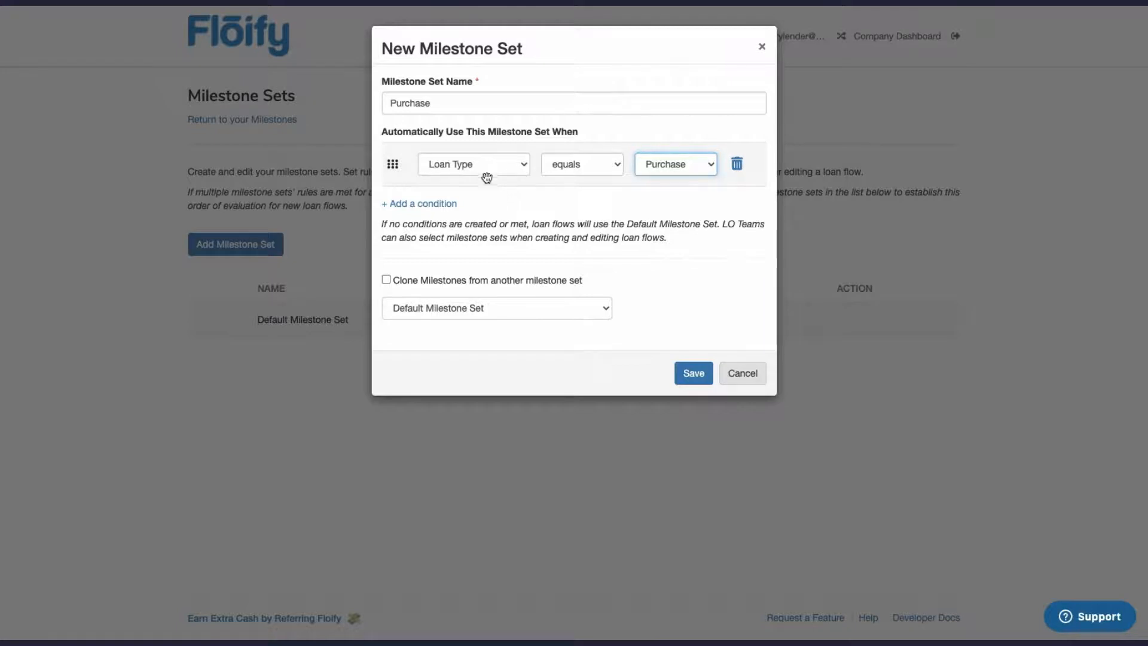
Add a second condition, Loan Type equals Refinance, and remove it again
click(432, 207)
click(454, 211)
click(464, 223)
click(655, 214)
click(668, 235)
click(669, 237)
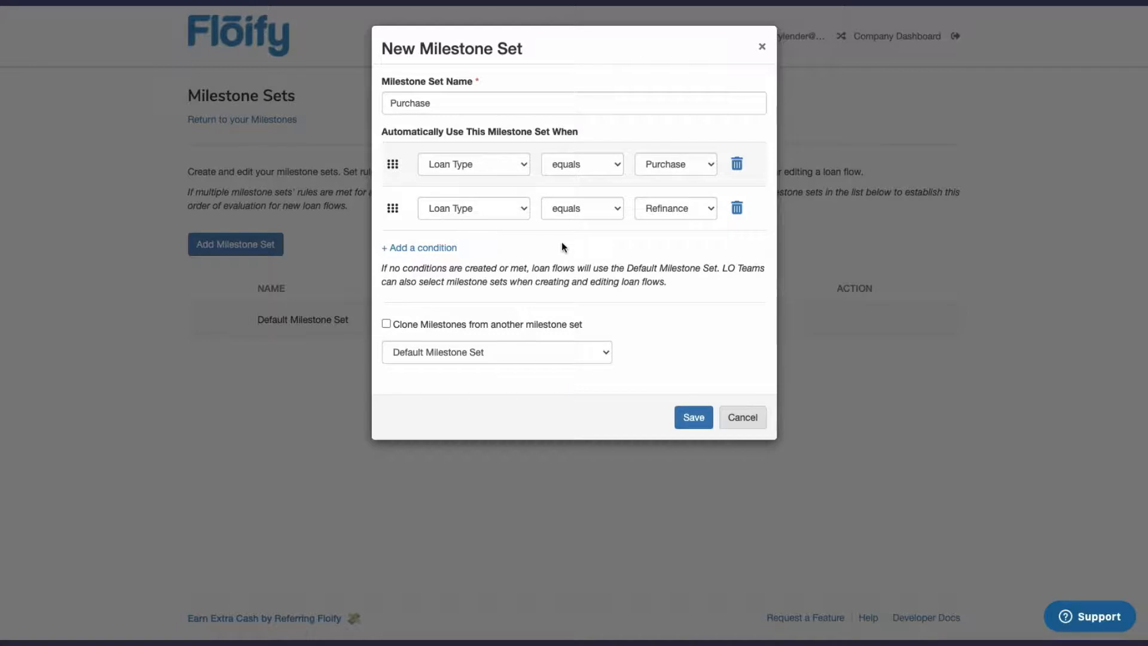
click(739, 209)
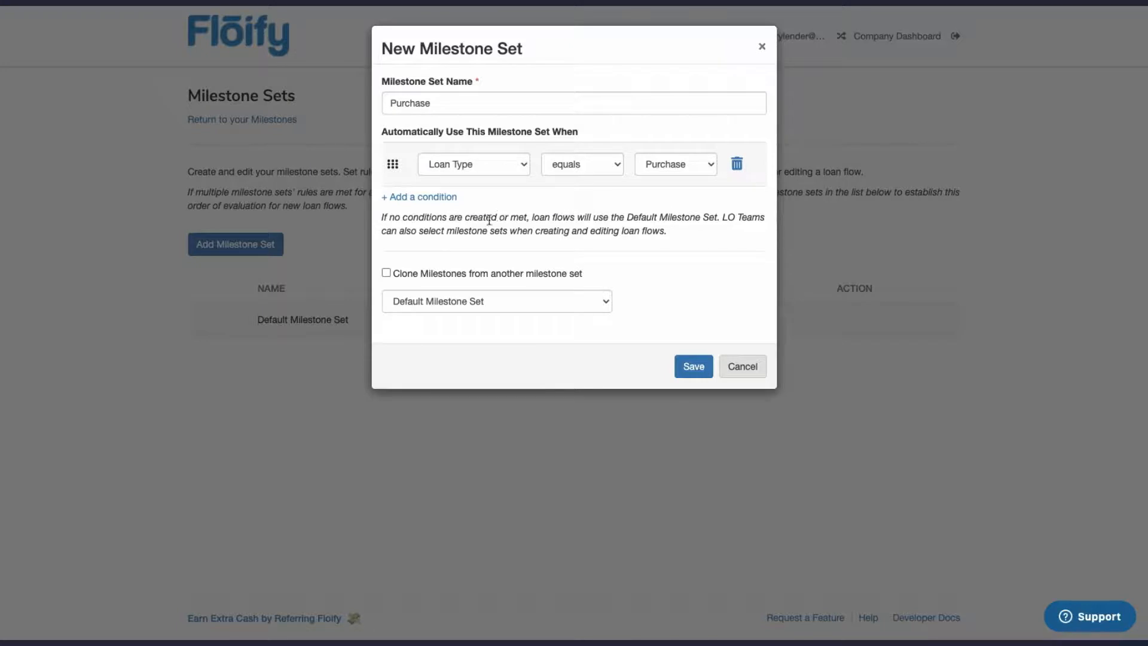
Clone the milestones from the Default Milestone Set into the Purchase set and save it
click(387, 273)
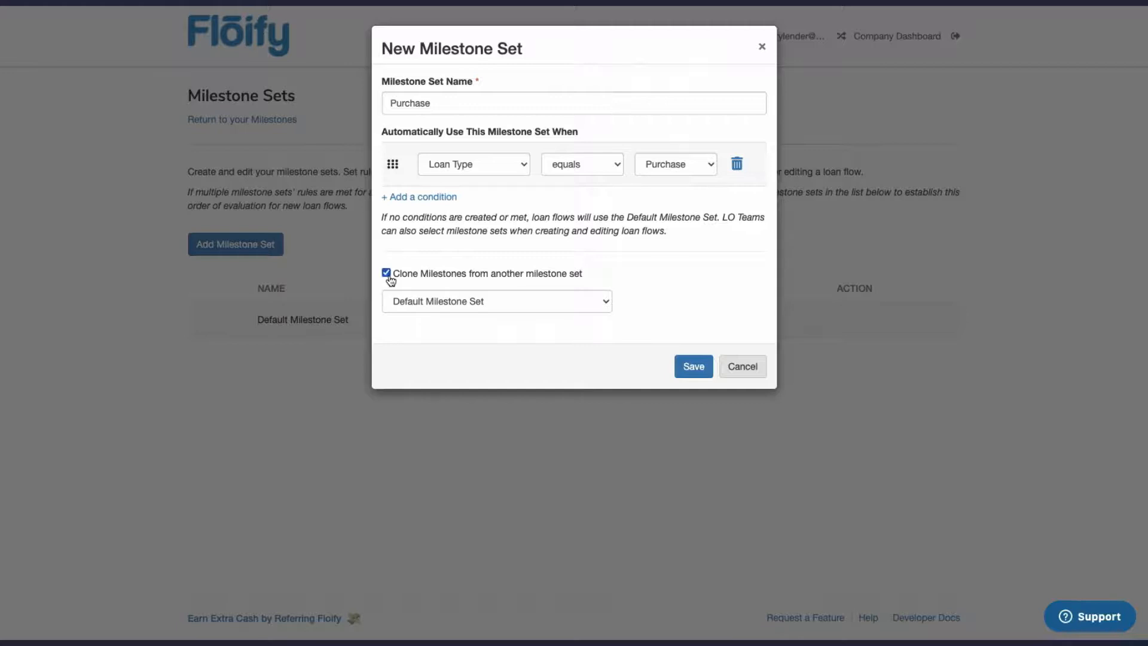
click(424, 304)
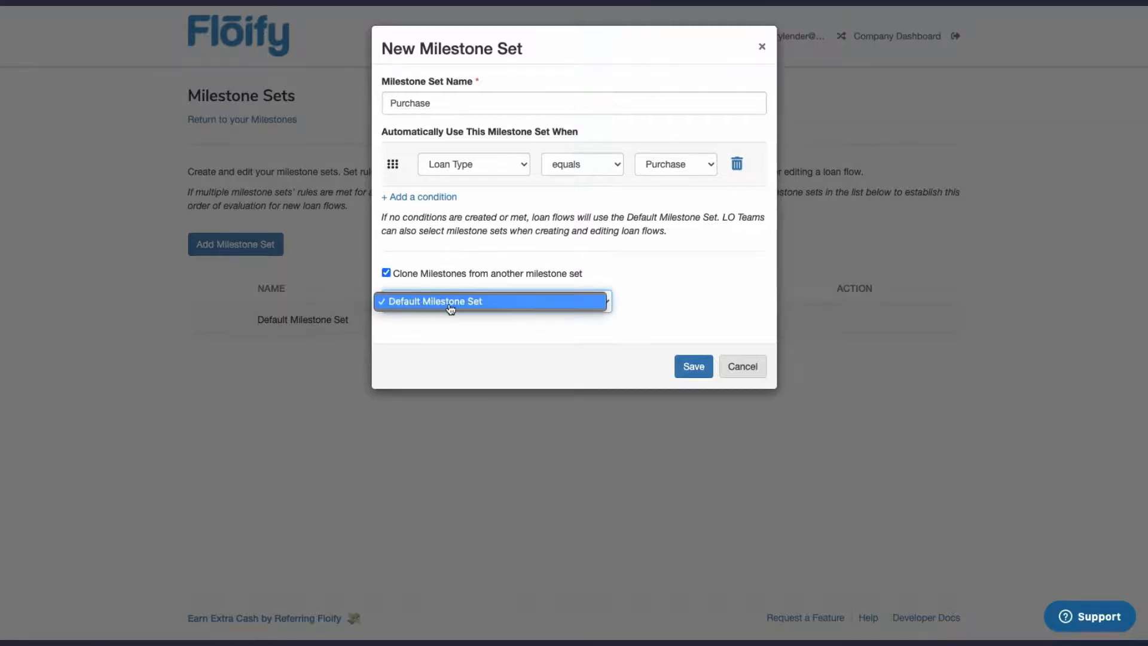
click(488, 260)
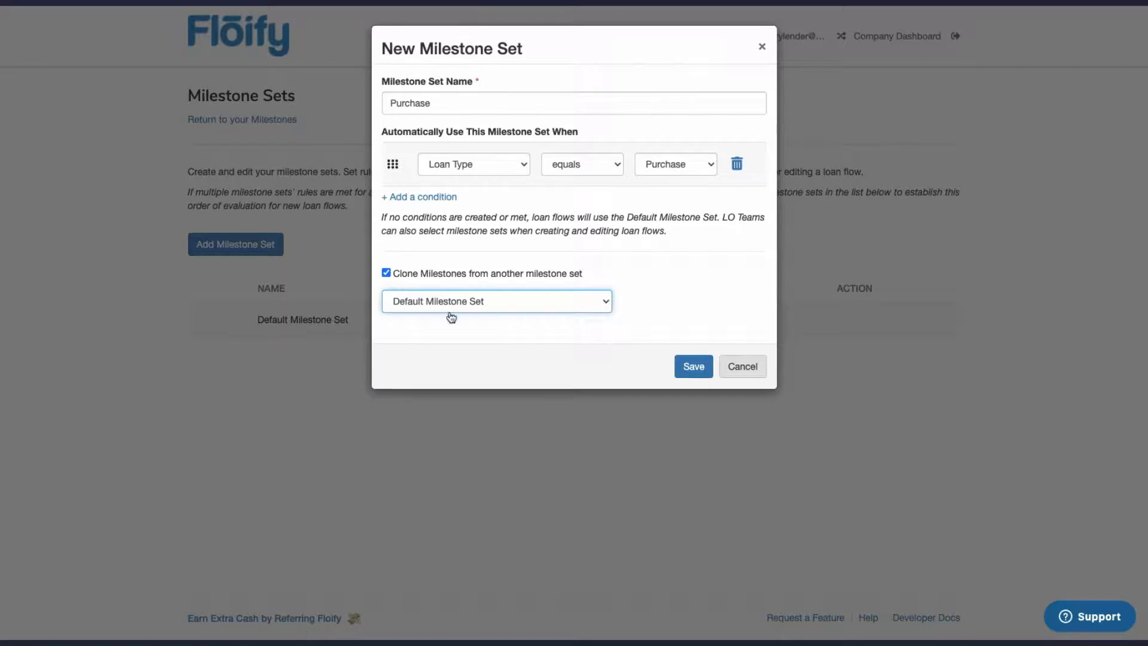
click(691, 369)
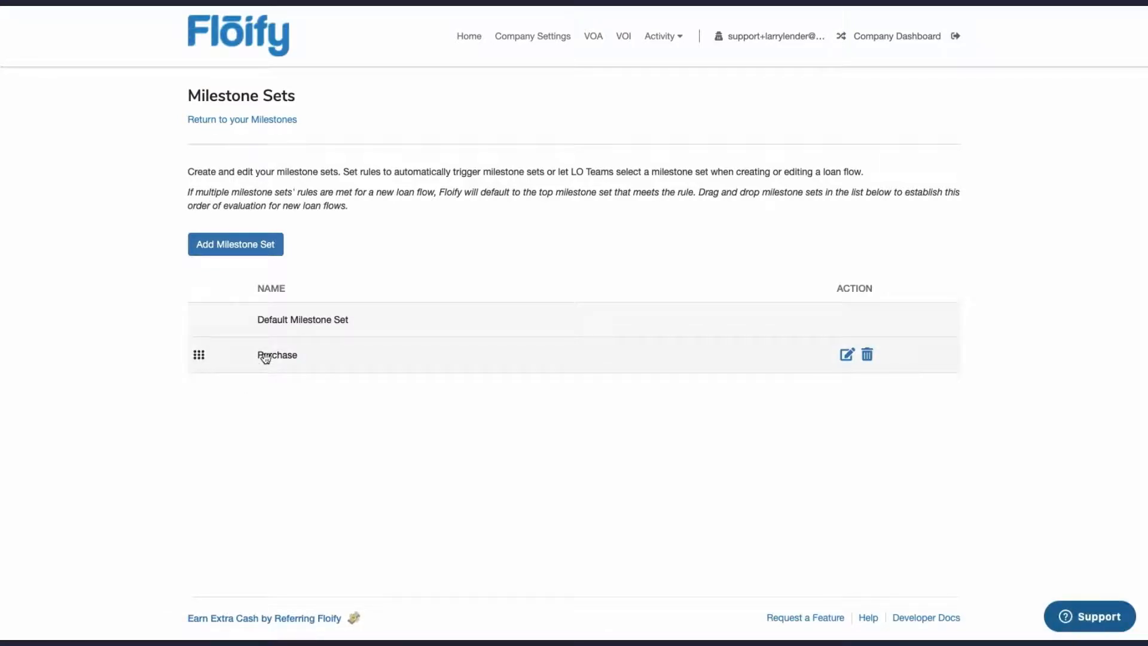
Look at the edit dialog and the deletion prompt of the Purchase milestone set, closing both without changes
click(847, 355)
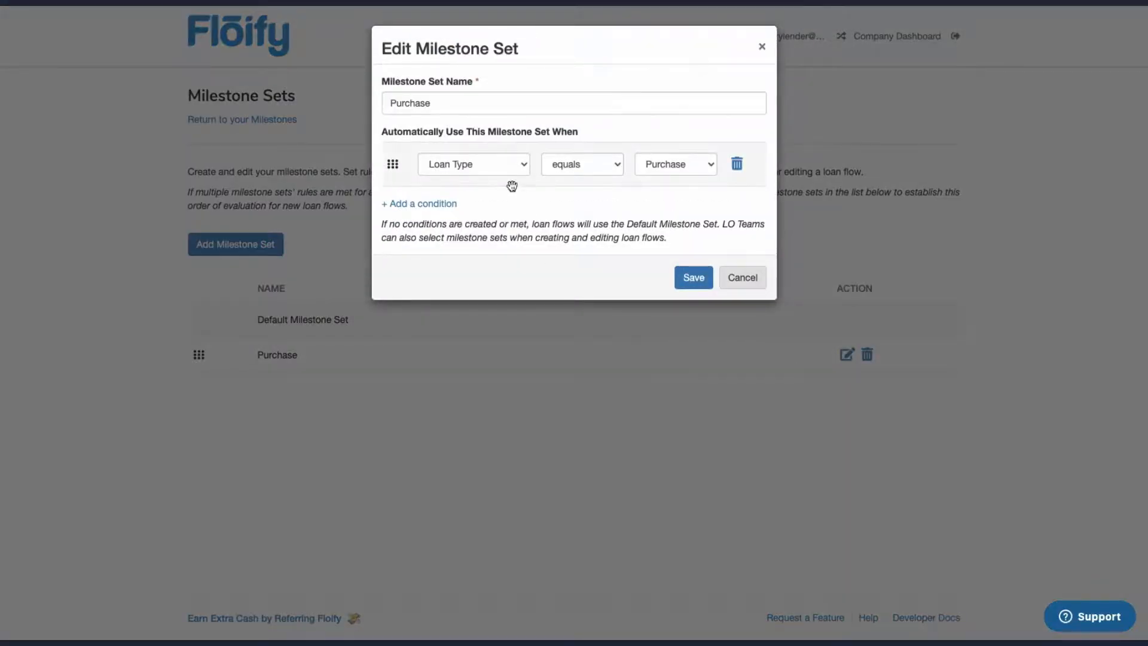
click(763, 48)
click(866, 354)
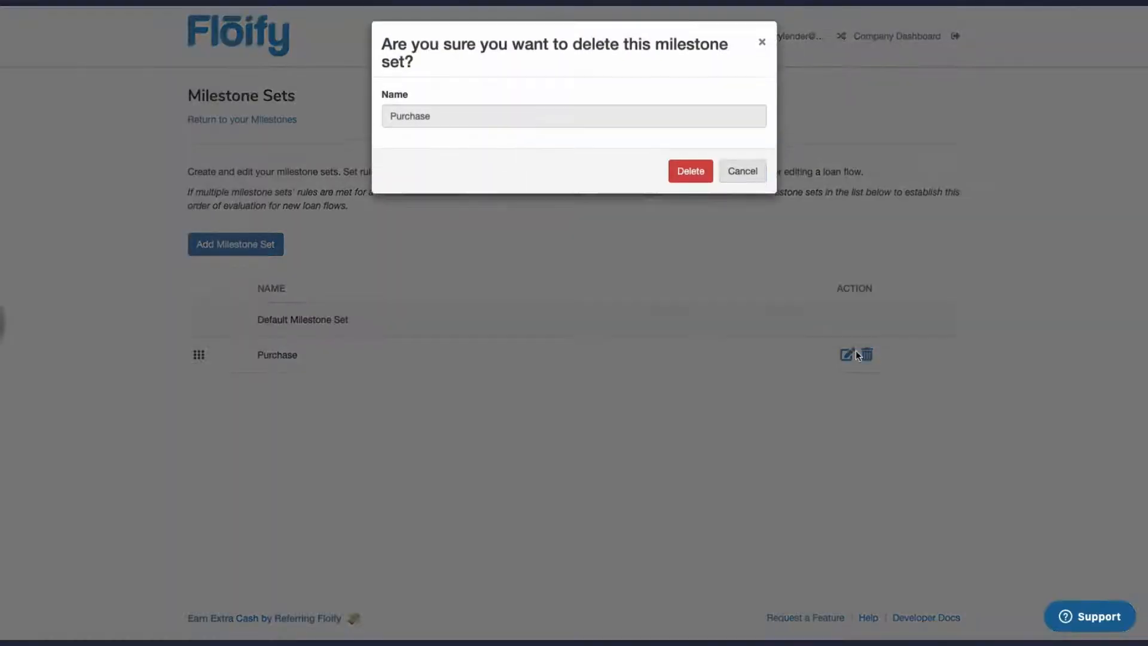
click(757, 180)
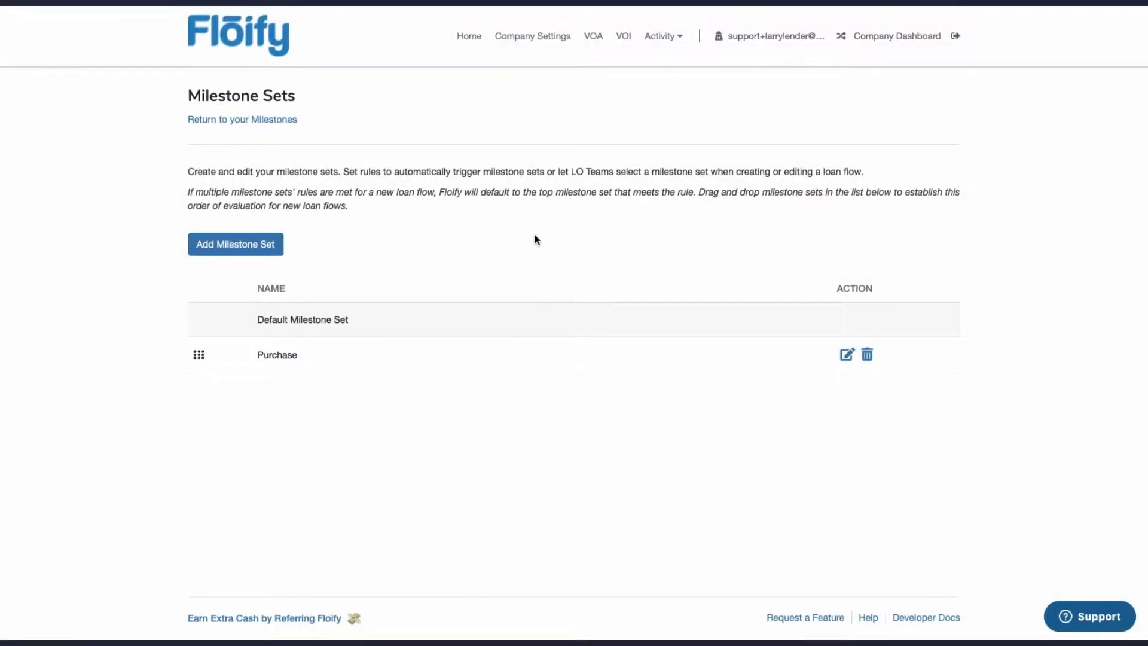
Return to the company milestones and delete the Pre-Qualification milestone from the Purchase set
click(266, 123)
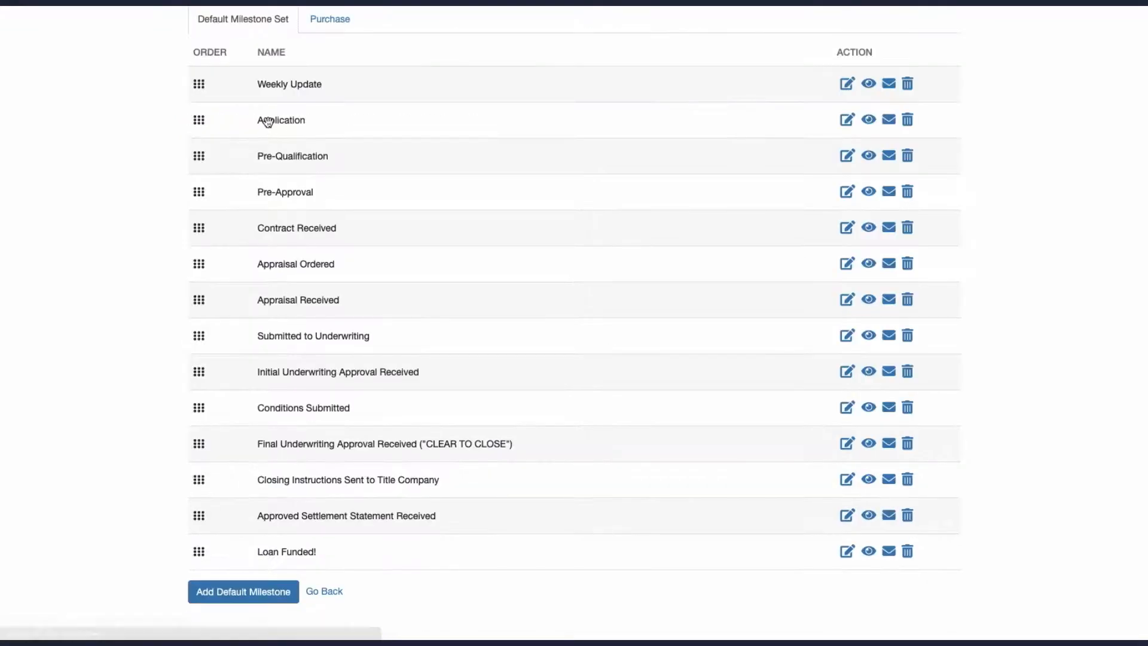
scroll(370, 215, up, 4)
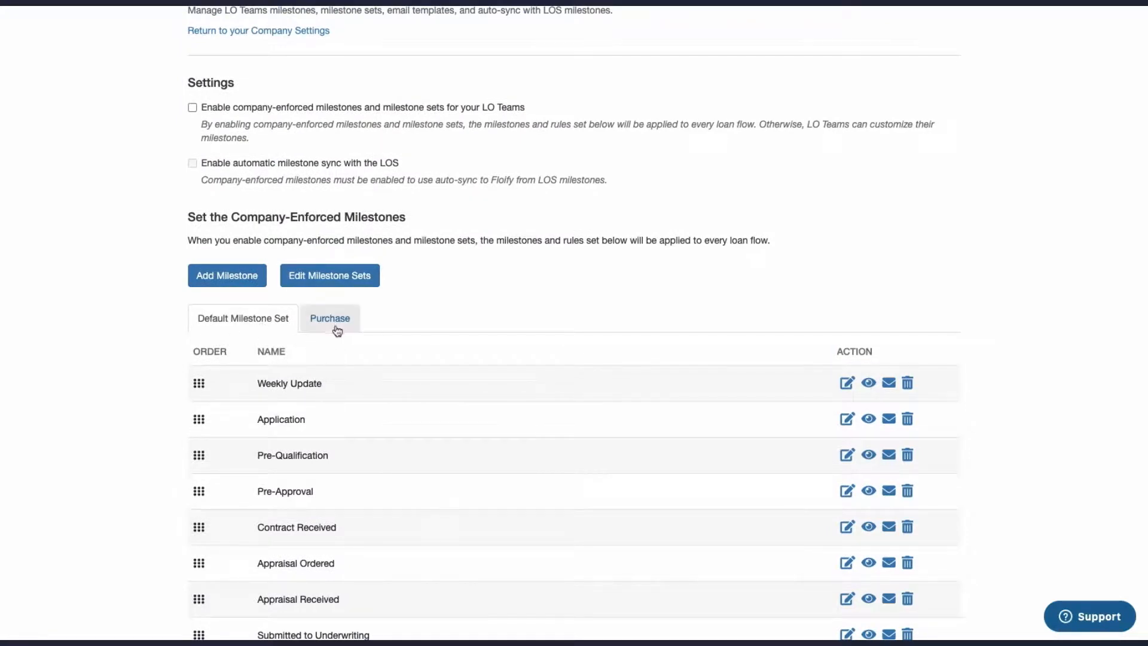
scroll(336, 328, down, 3)
click(319, 164)
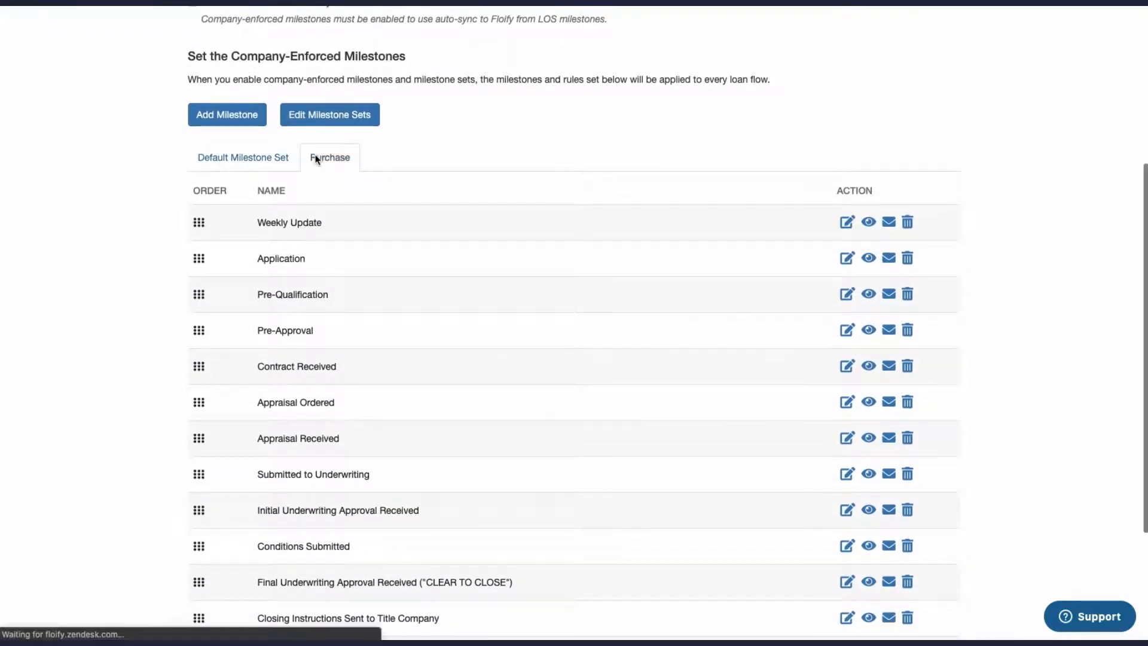
scroll(337, 317, down, 1)
scroll(337, 317, down, 1)
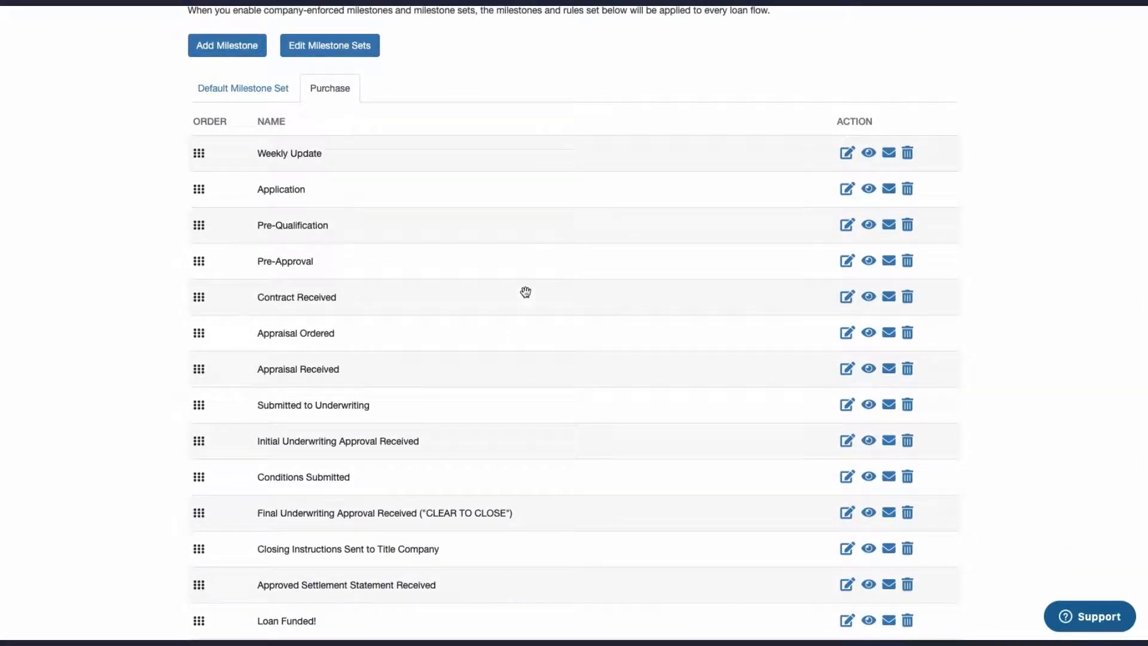
click(908, 226)
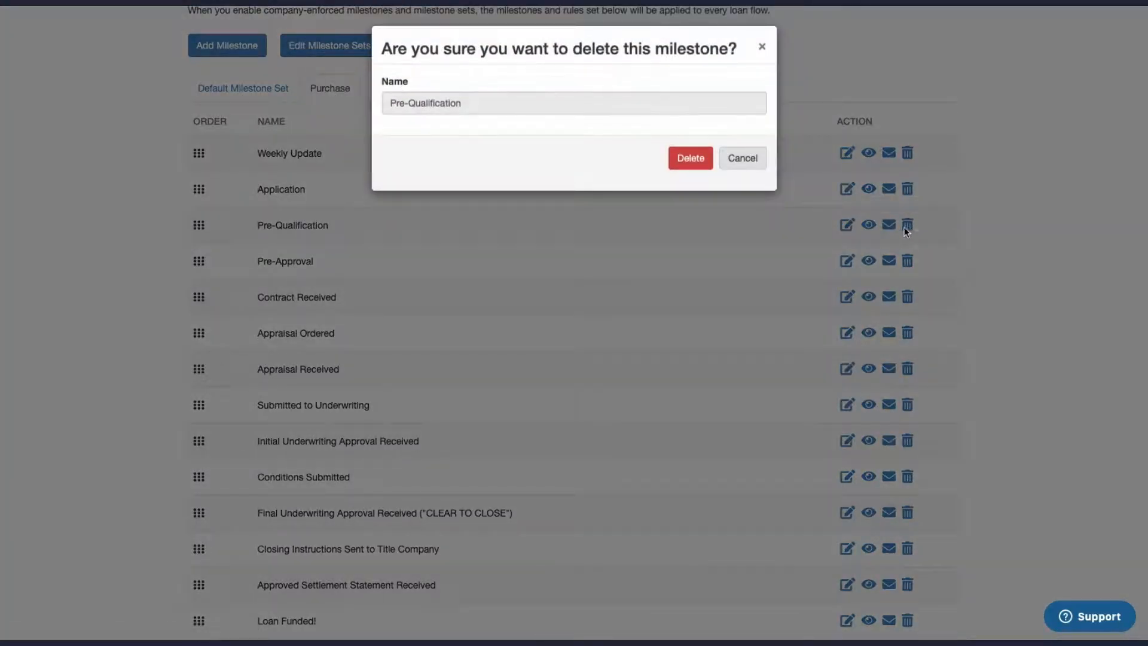
click(683, 164)
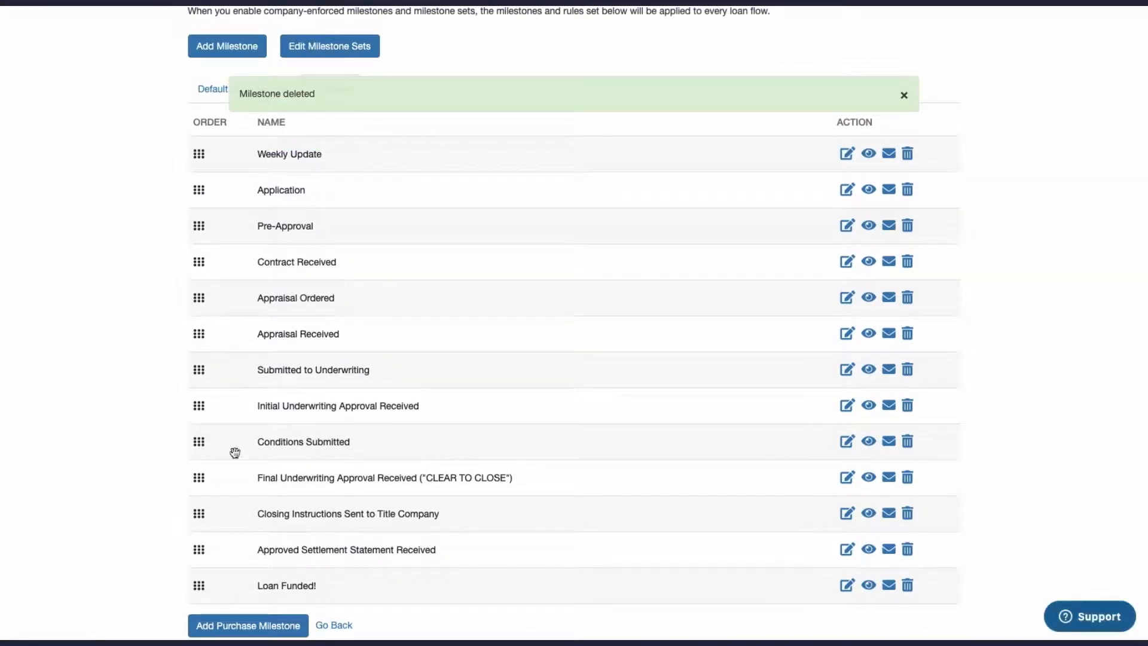
Add a Rate Locked milestone to the Purchase set and move it between Pre-Approval and Contract Received
scroll(251, 472, down, 1)
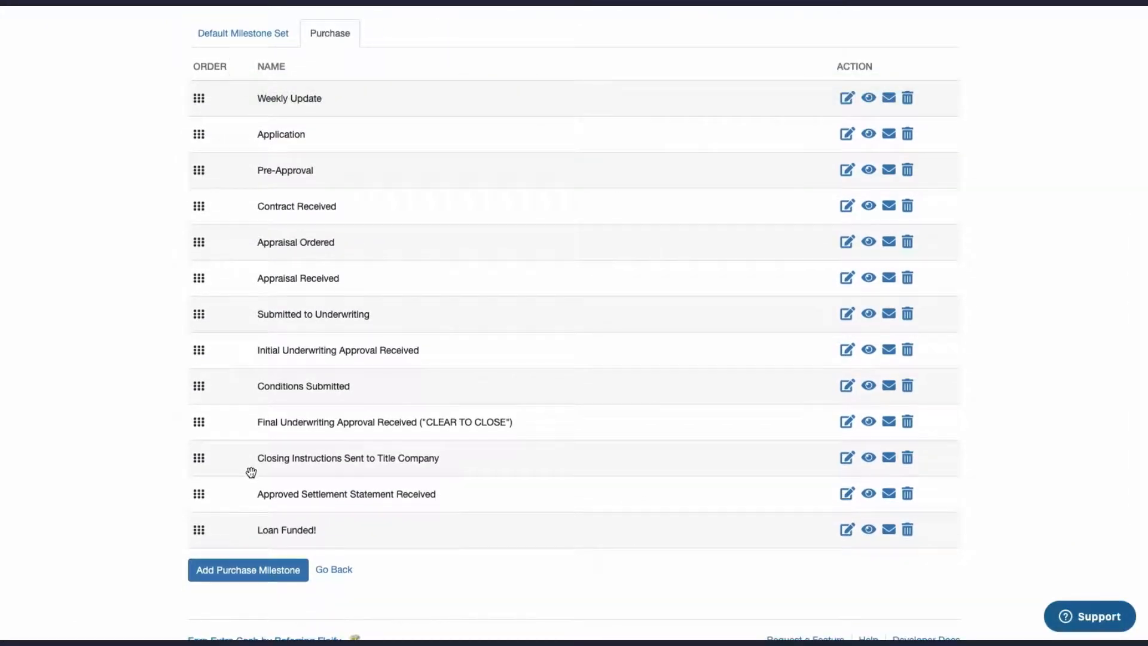
scroll(251, 472, down, 1)
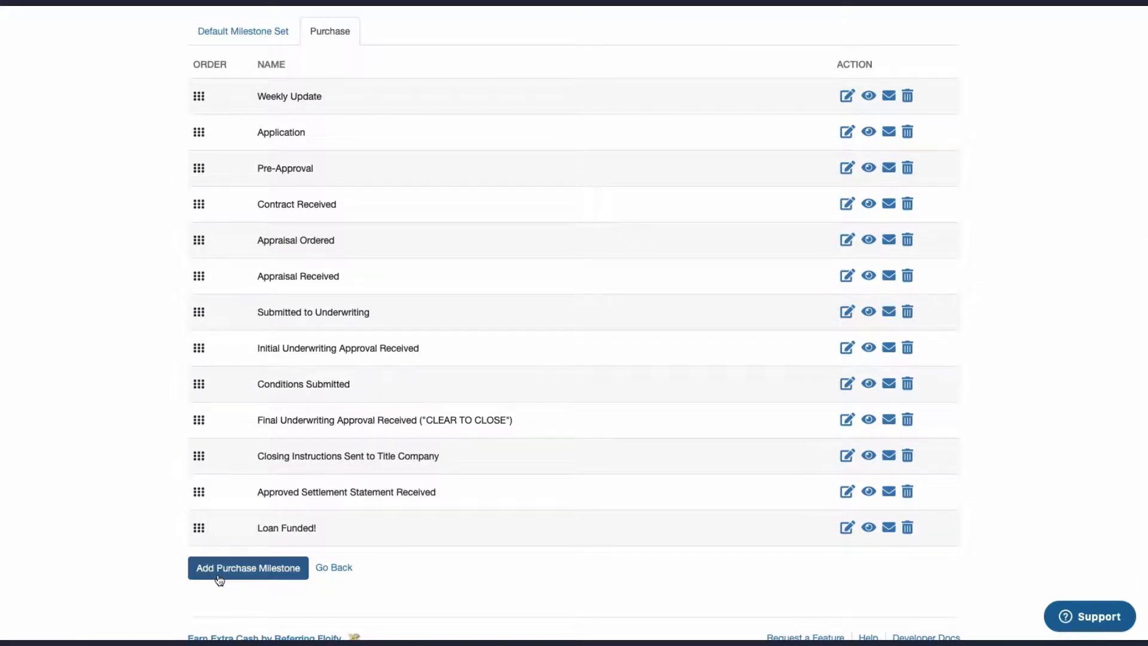
click(265, 574)
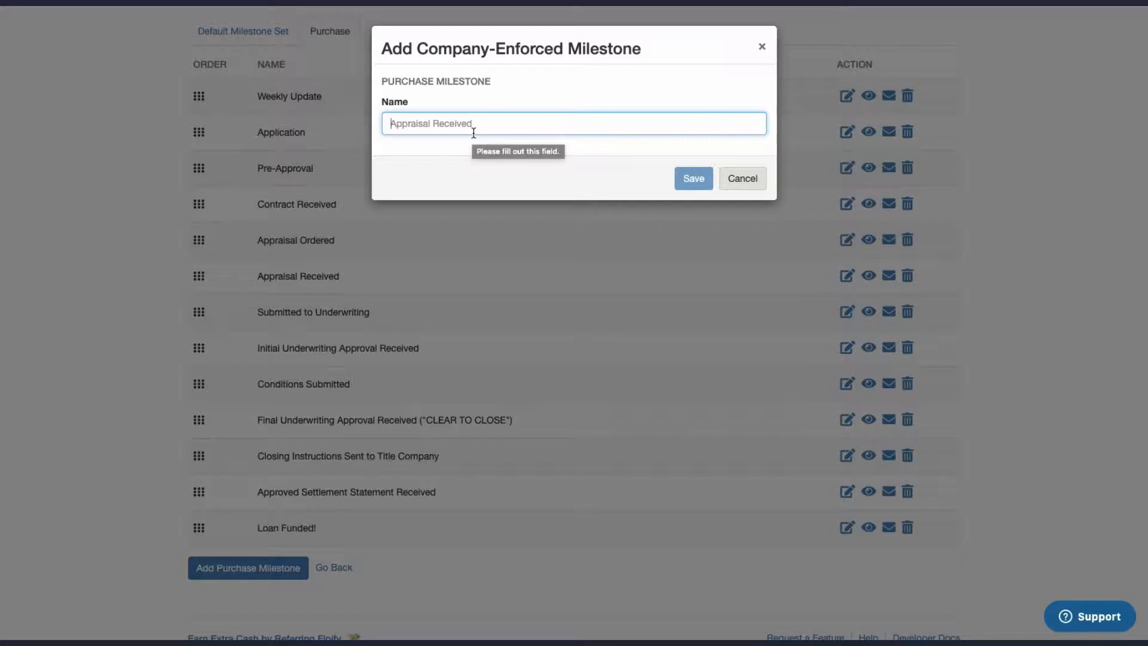
text(Rate Locked)
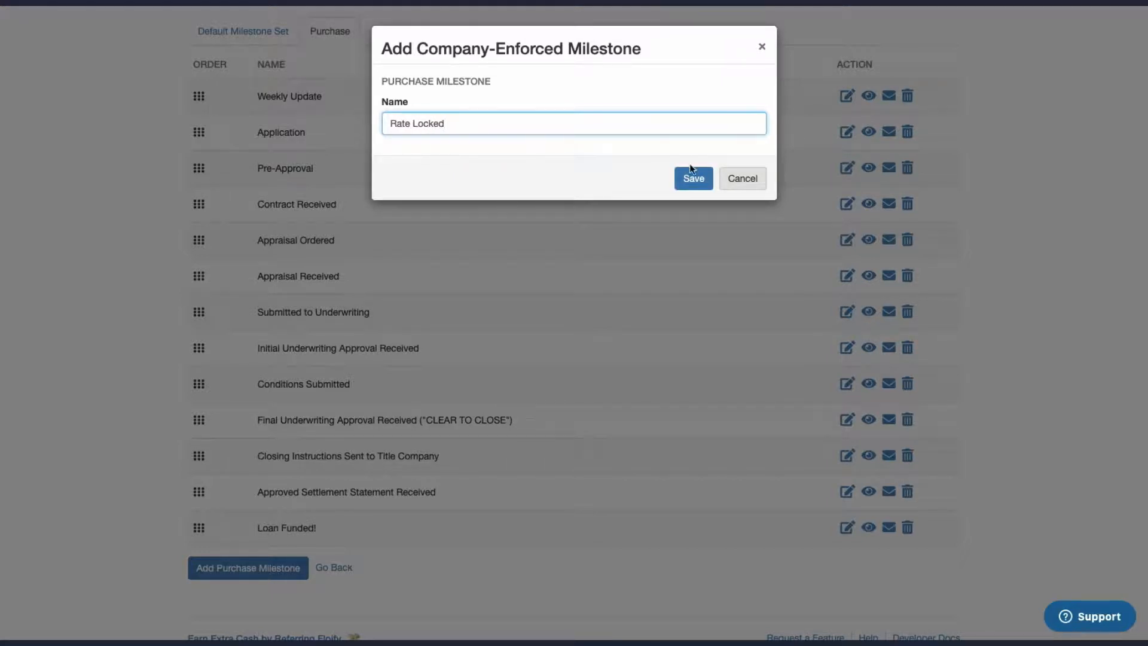
click(696, 177)
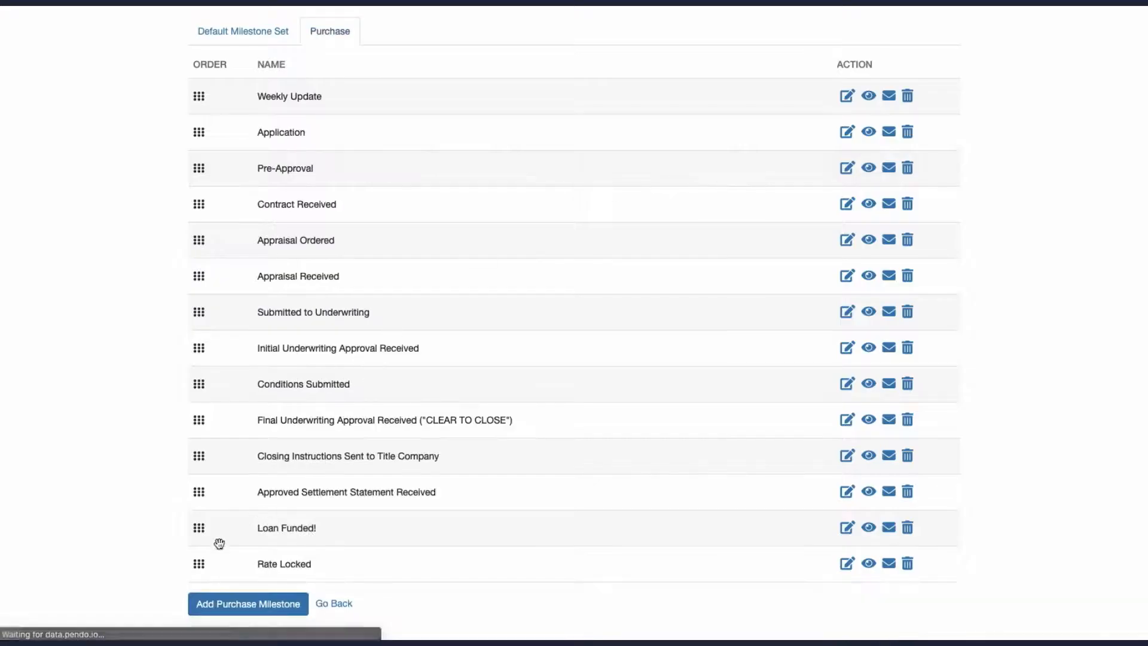
drag(203, 555, 215, 213)
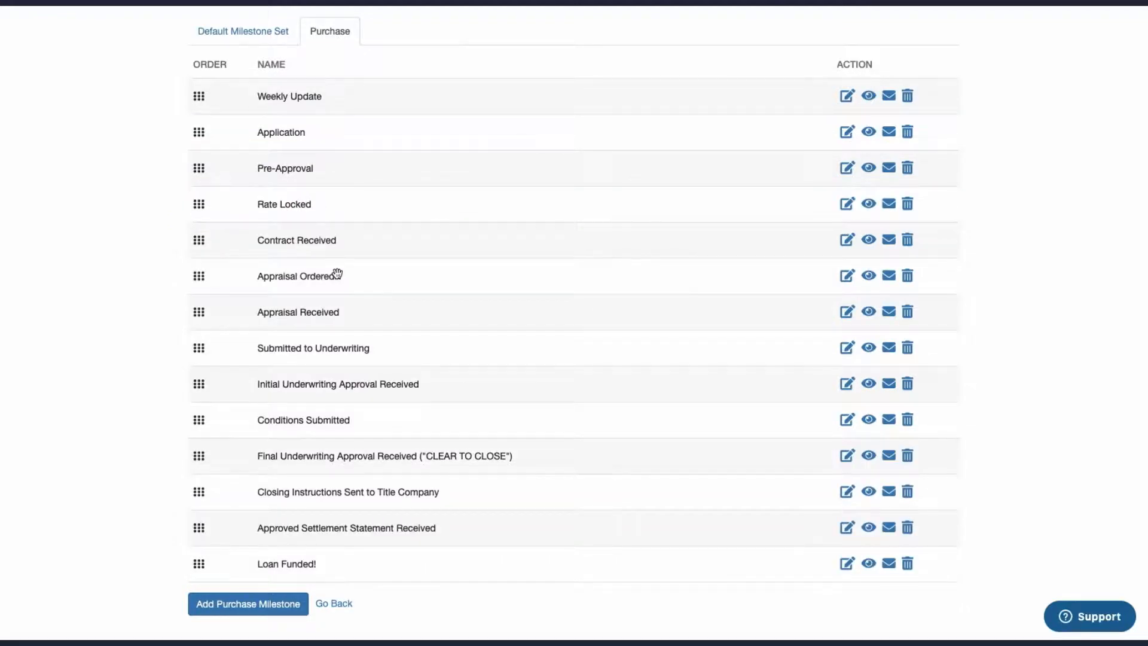
click(245, 31)
click(312, 31)
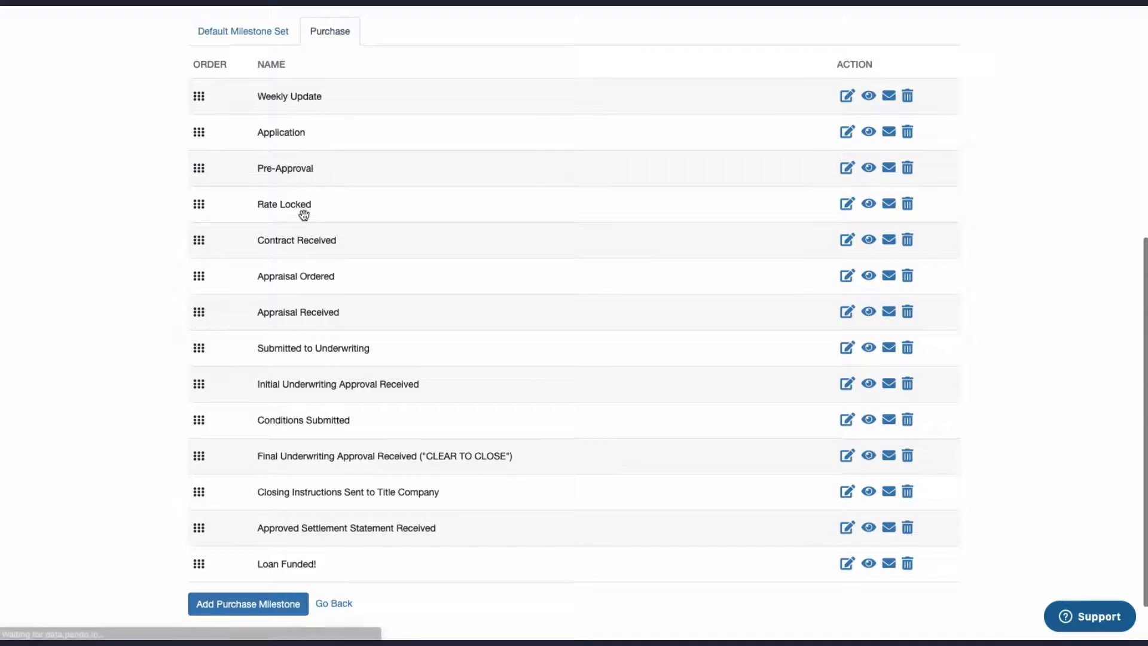
Start another new milestone set and name it Refinance
scroll(303, 215, up, 1)
scroll(302, 217, up, 2)
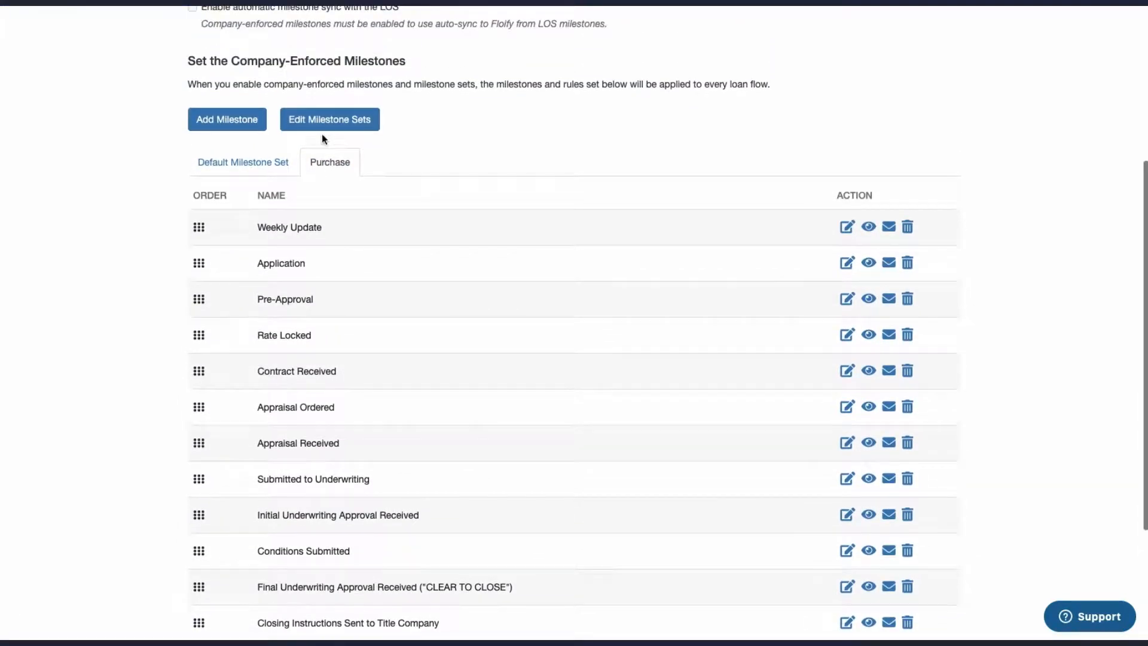
click(327, 123)
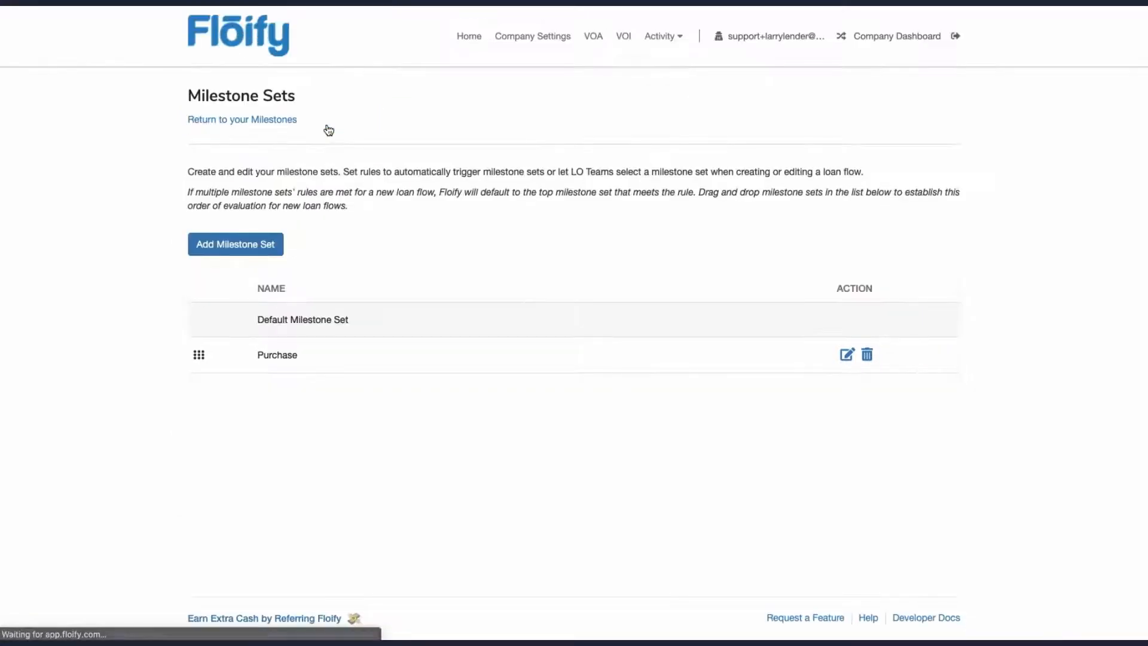
click(225, 250)
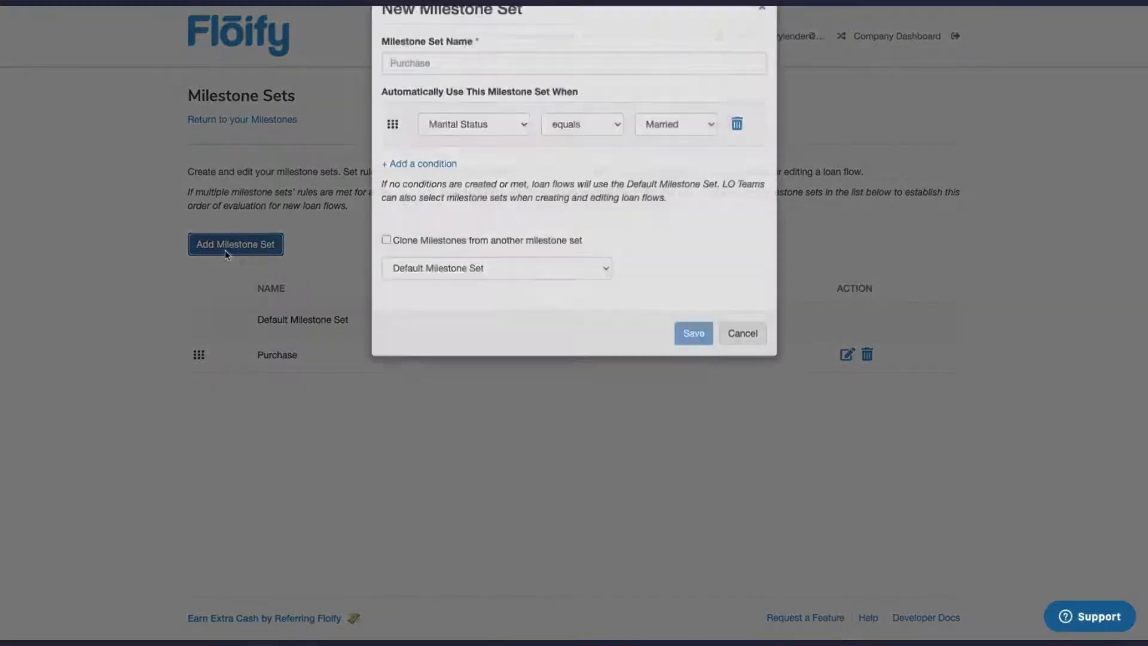
text(RE)
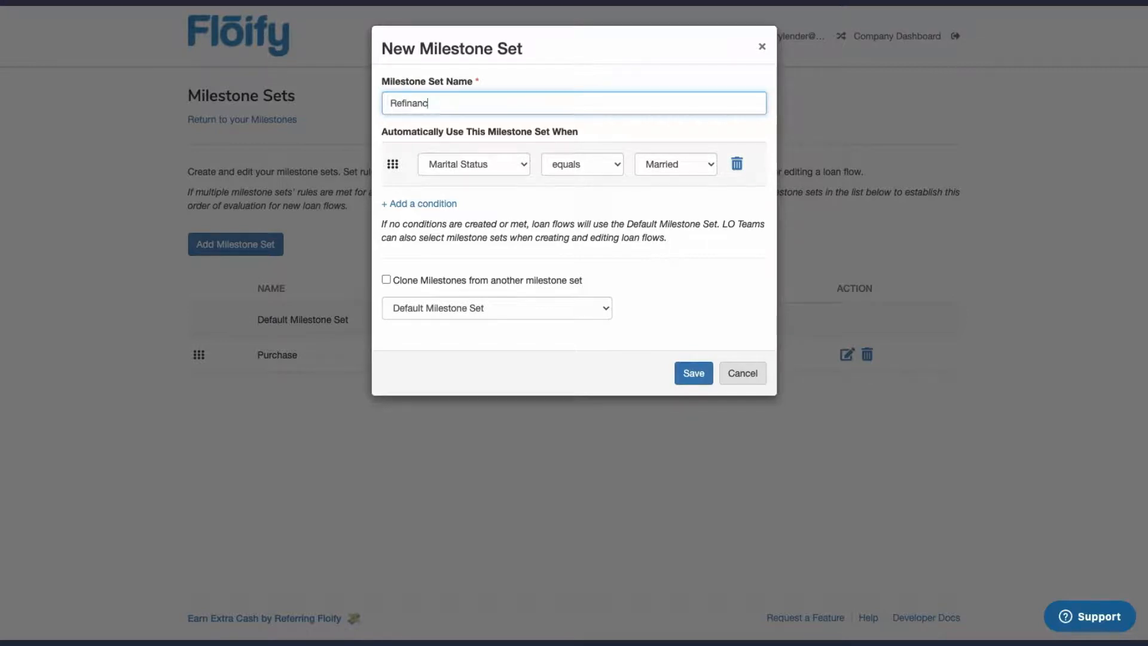
Set the Refinance set's automatic-use condition to Loan Type equals Refinance
click(494, 164)
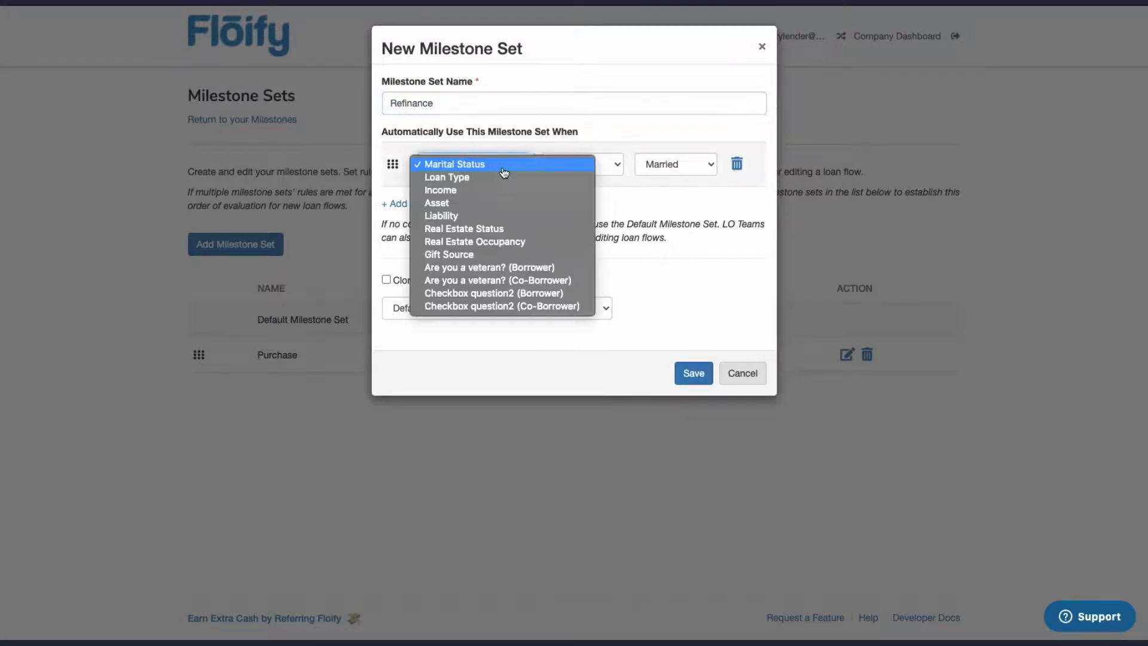
click(462, 177)
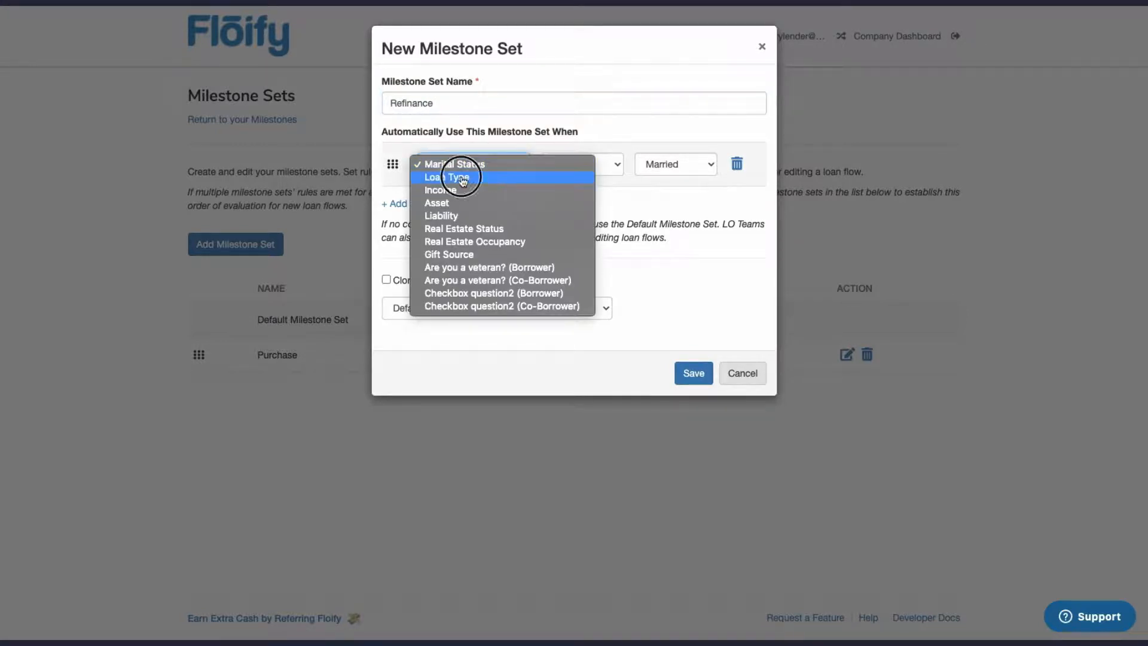
click(680, 169)
click(682, 182)
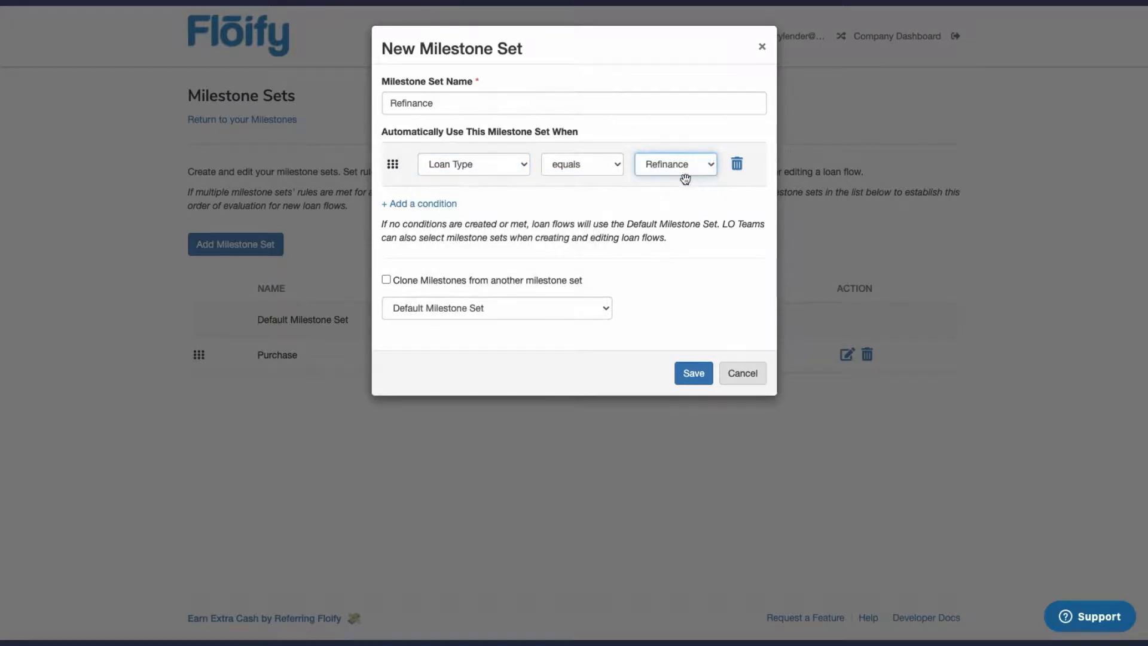
Clone the milestones from the Default Milestone Set into the Refinance set and save it
click(387, 280)
click(406, 312)
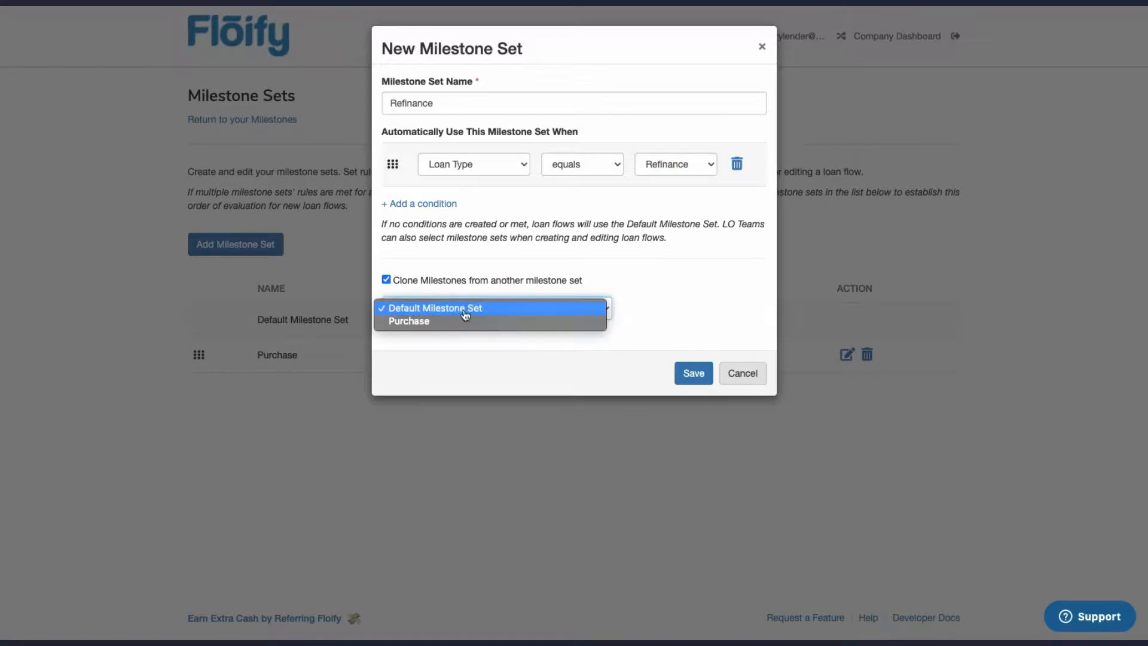
click(424, 311)
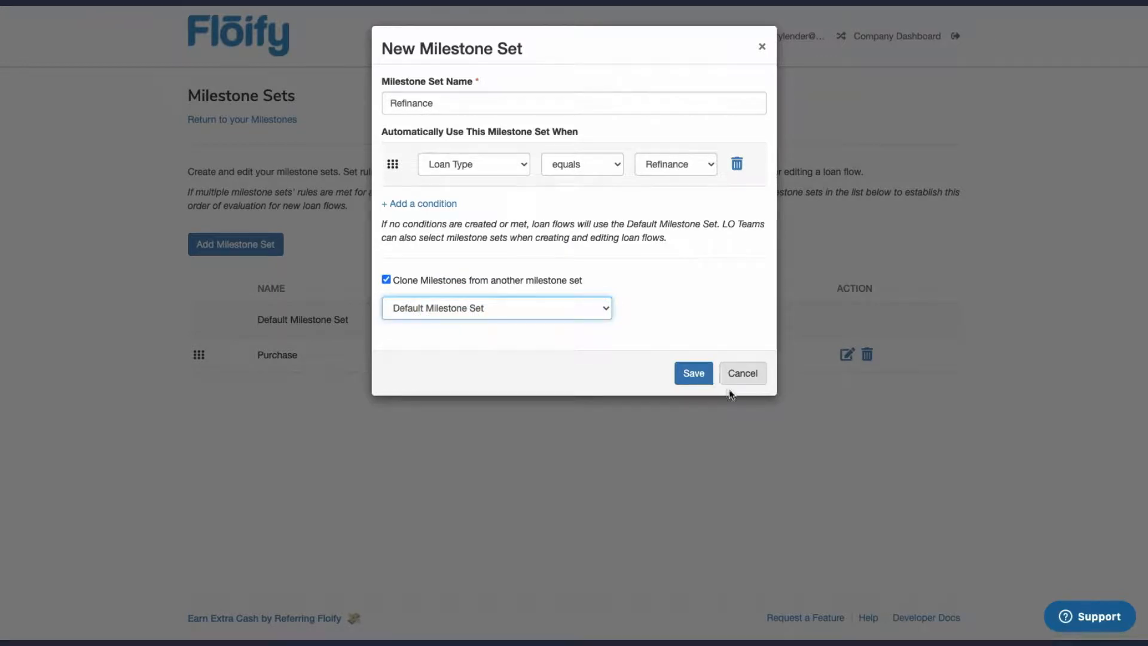
click(701, 380)
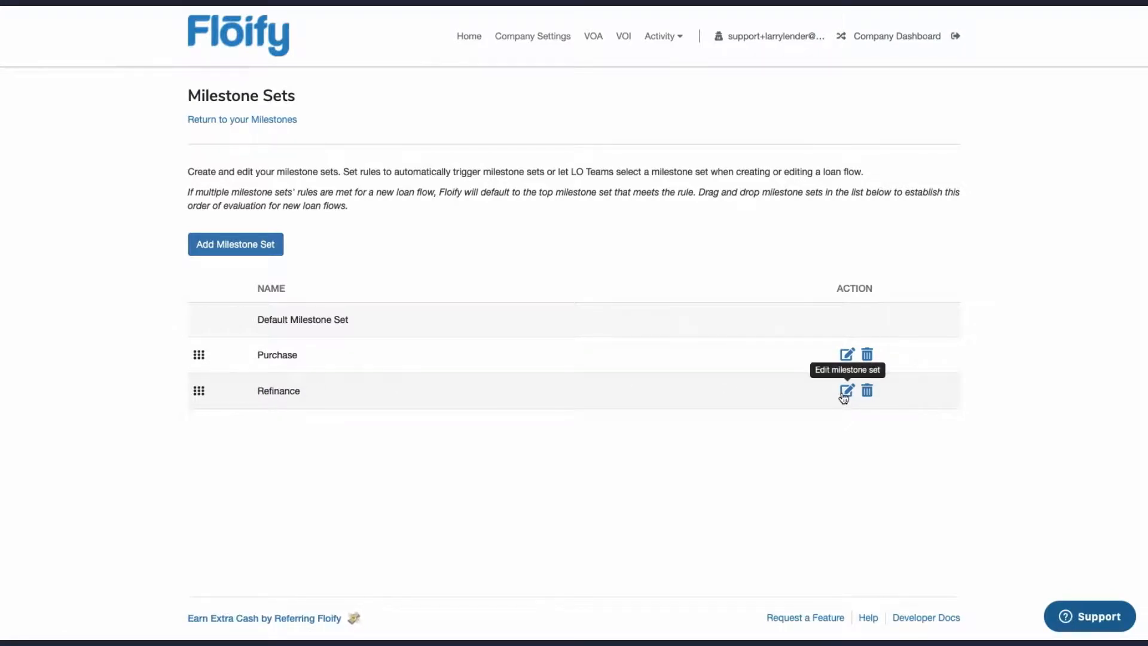
Return to the company milestones and delete the Pre-Qualification milestone from the Refinance set
click(248, 123)
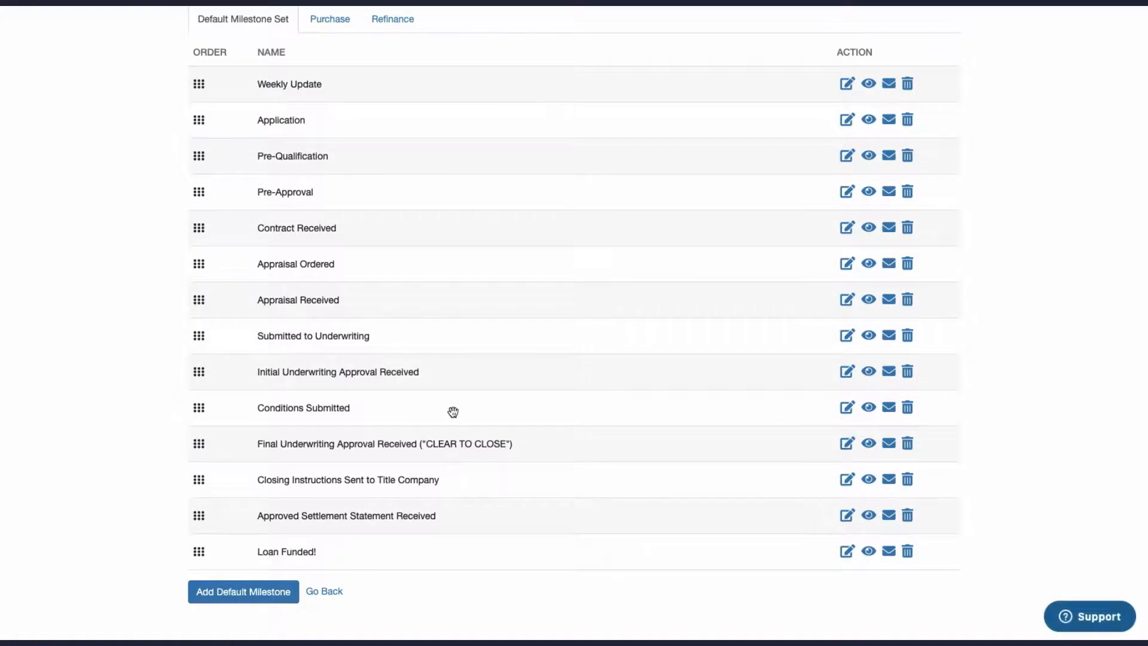
scroll(453, 411, up, 3)
click(394, 99)
scroll(402, 296, down, 1)
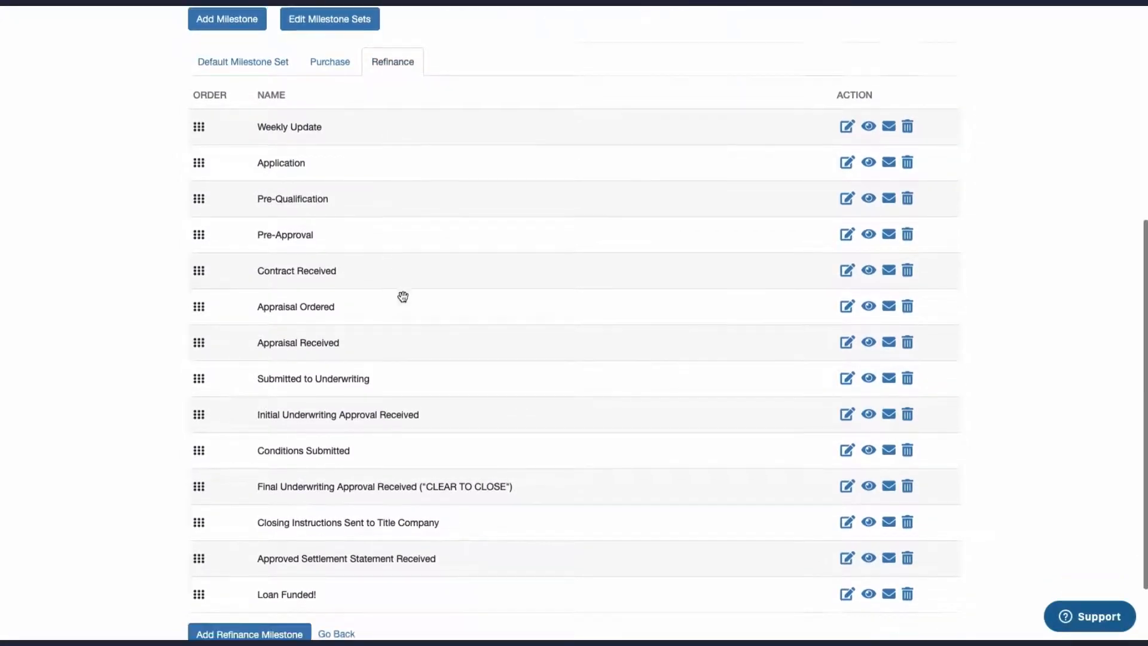
scroll(403, 296, down, 1)
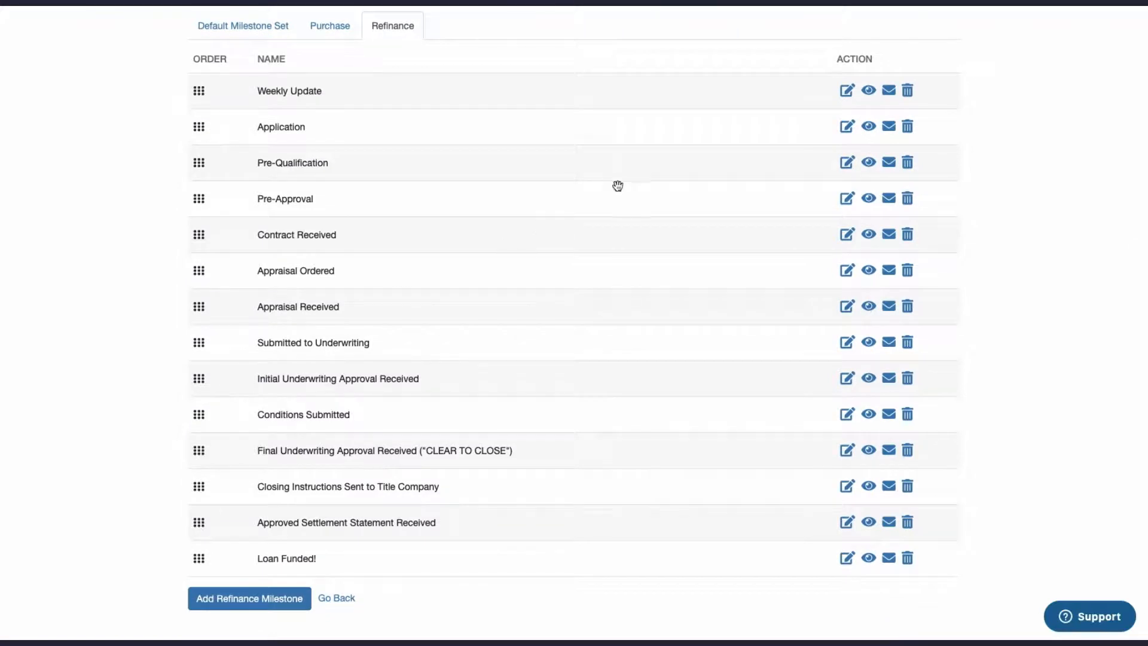
click(907, 159)
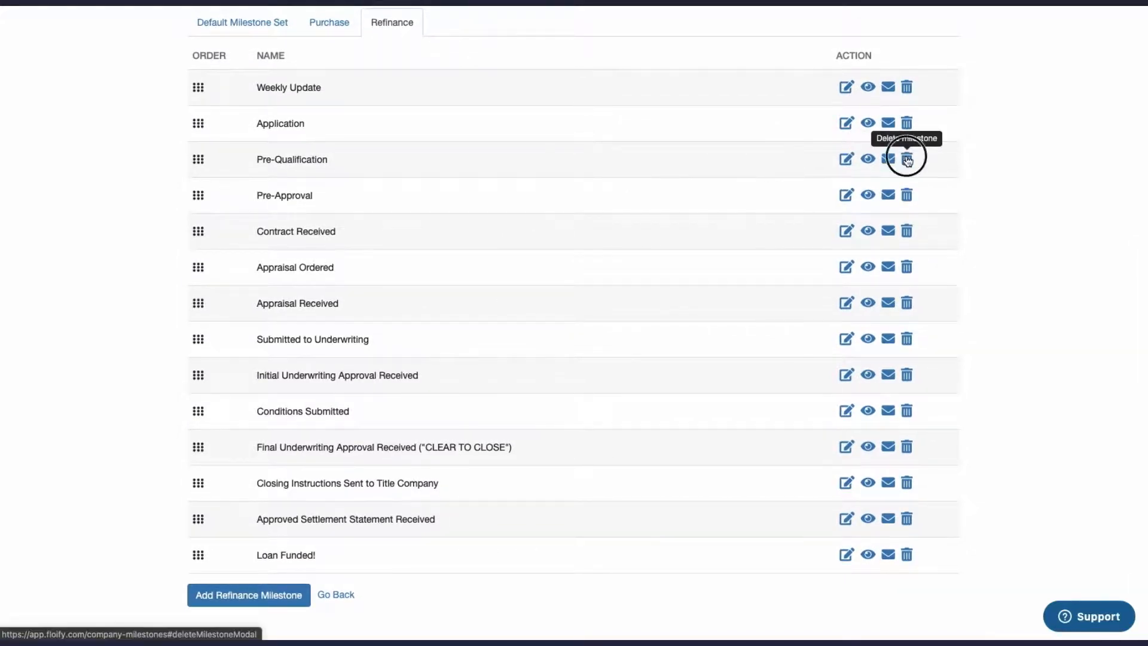
click(688, 155)
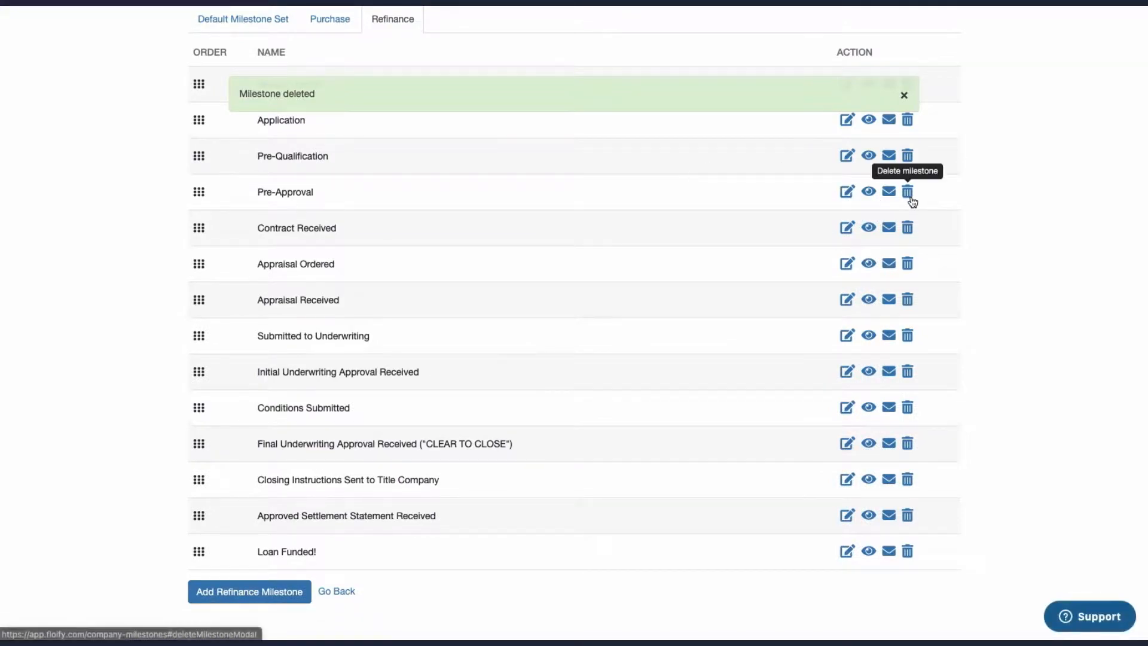
Try to delete the Pre-Approval milestone from the Refinance set and check its milestone list
click(909, 198)
click(687, 164)
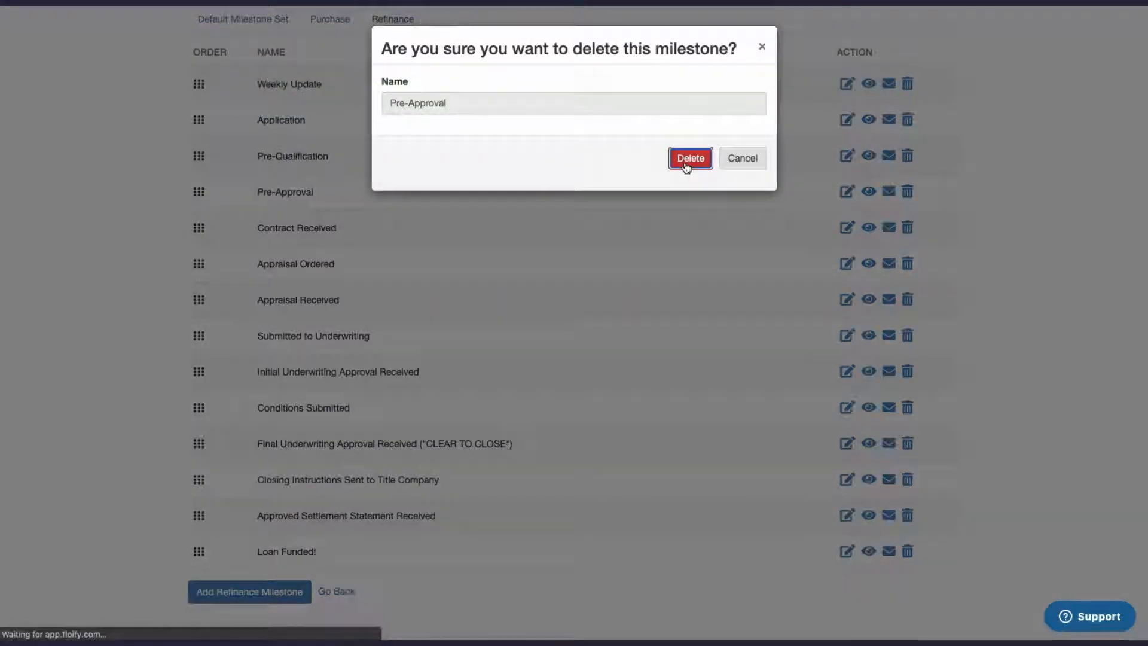
scroll(672, 295, down, 1)
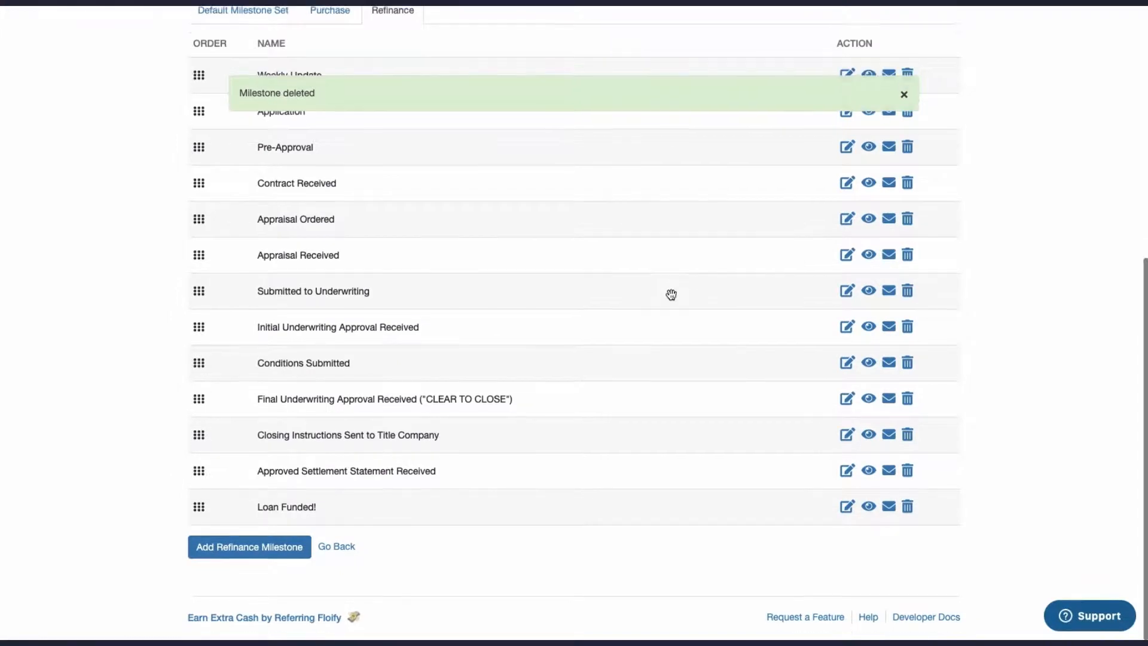
scroll(671, 295, up, 1)
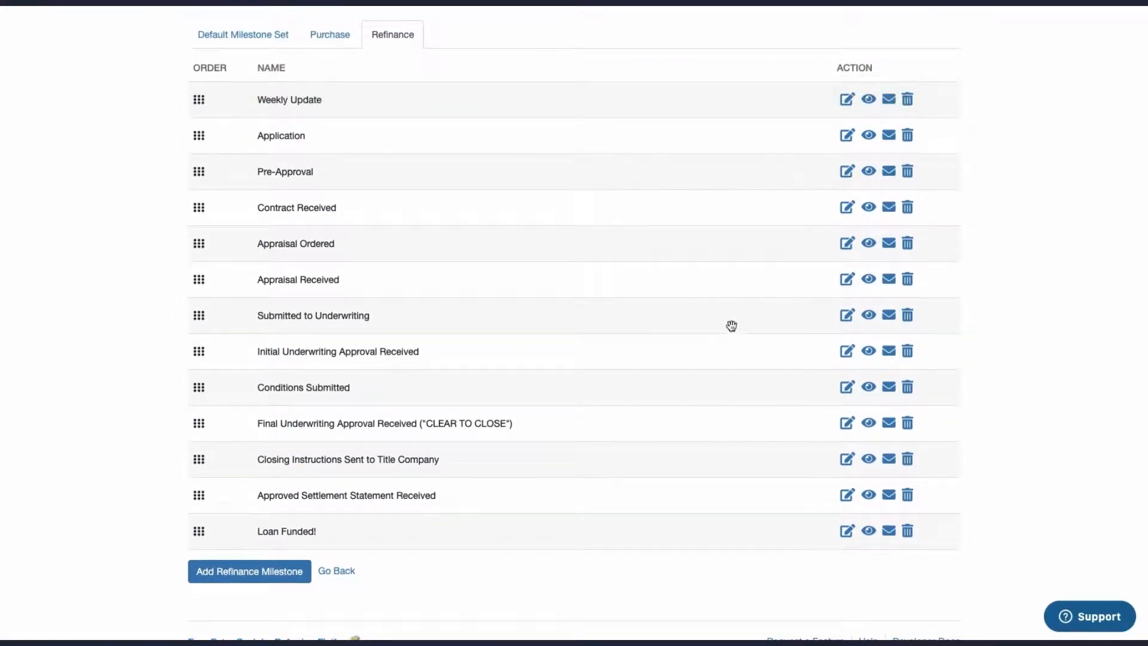
scroll(731, 326, up, 1)
scroll(276, 568, down, 1)
scroll(276, 571, up, 1)
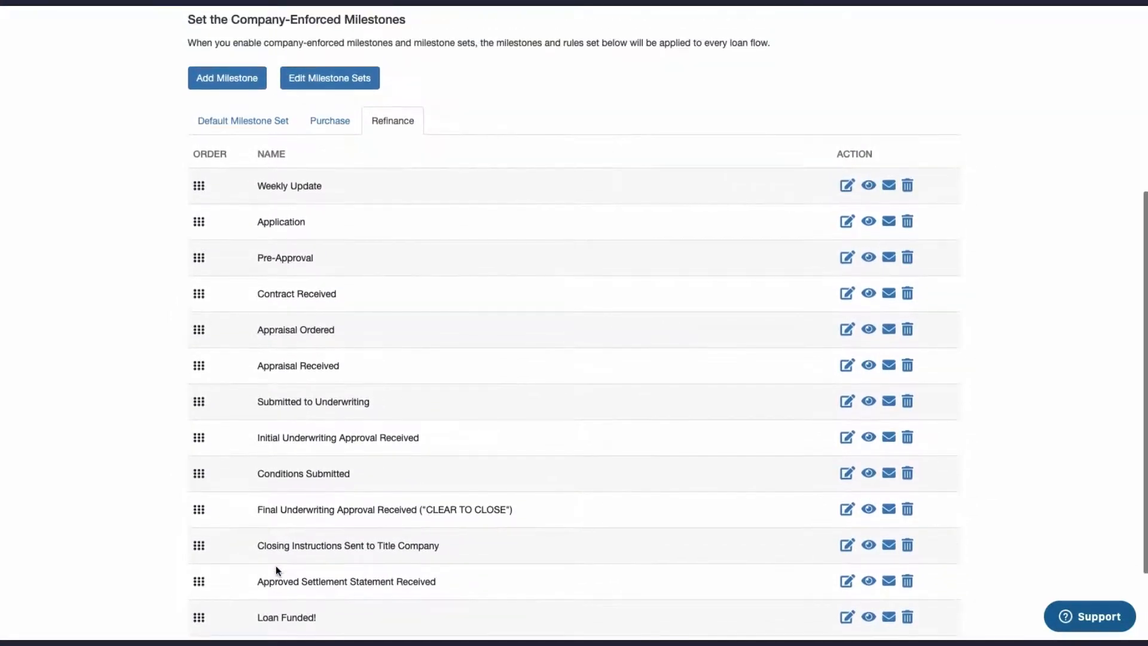
Add a company-enforced milestone named Conditional Approval to both the Purchase and Refinance milestone sets
scroll(315, 539, up, 1)
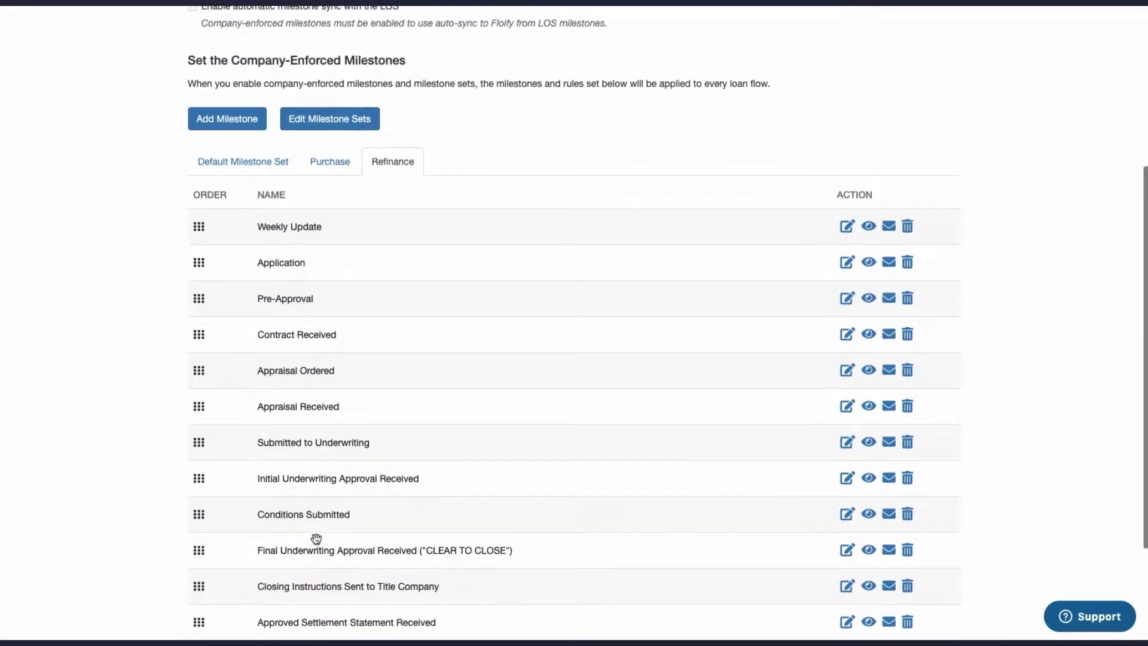
scroll(333, 351, down, 3)
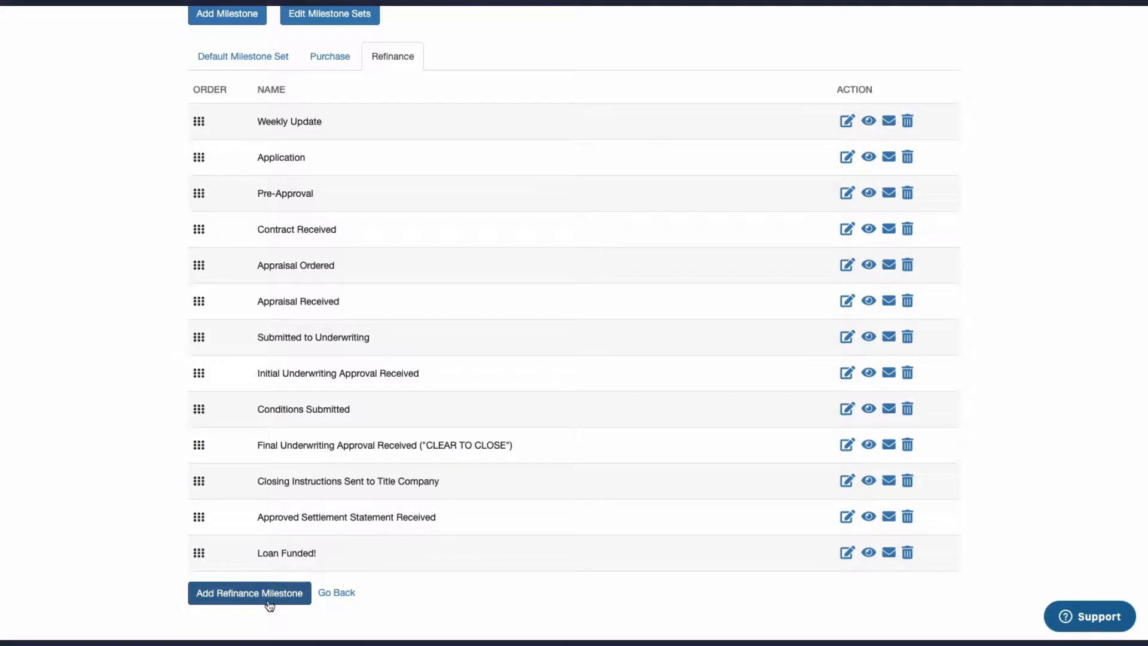
scroll(263, 600, up, 3)
scroll(211, 237, down, 1)
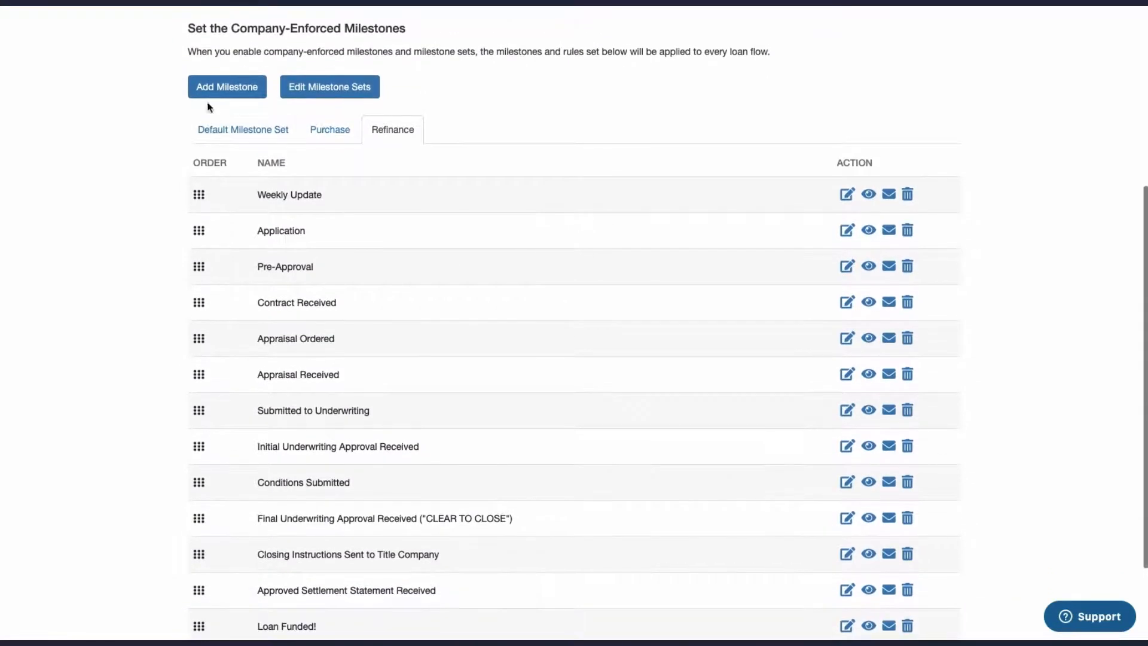
click(227, 87)
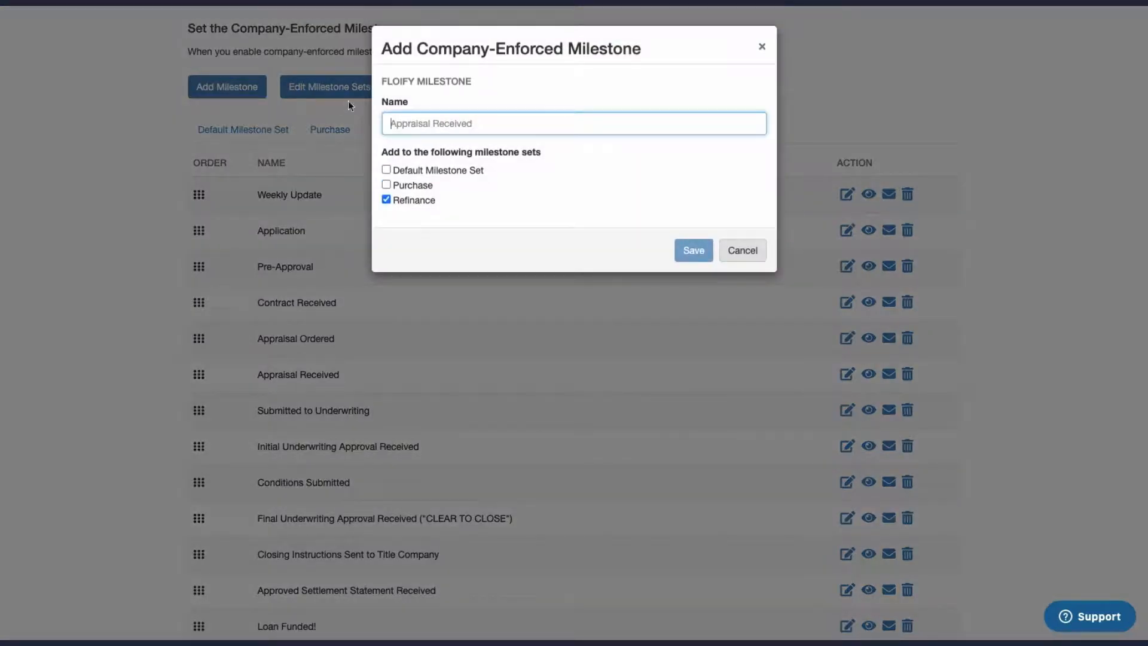
text(Conditional Approval)
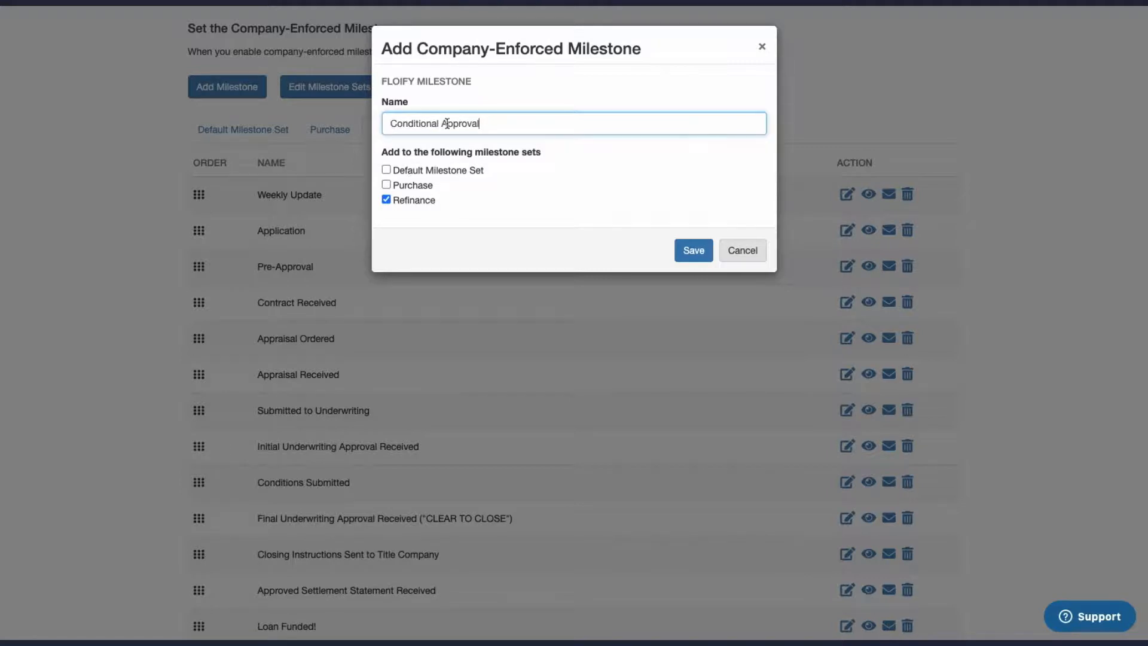
click(385, 172)
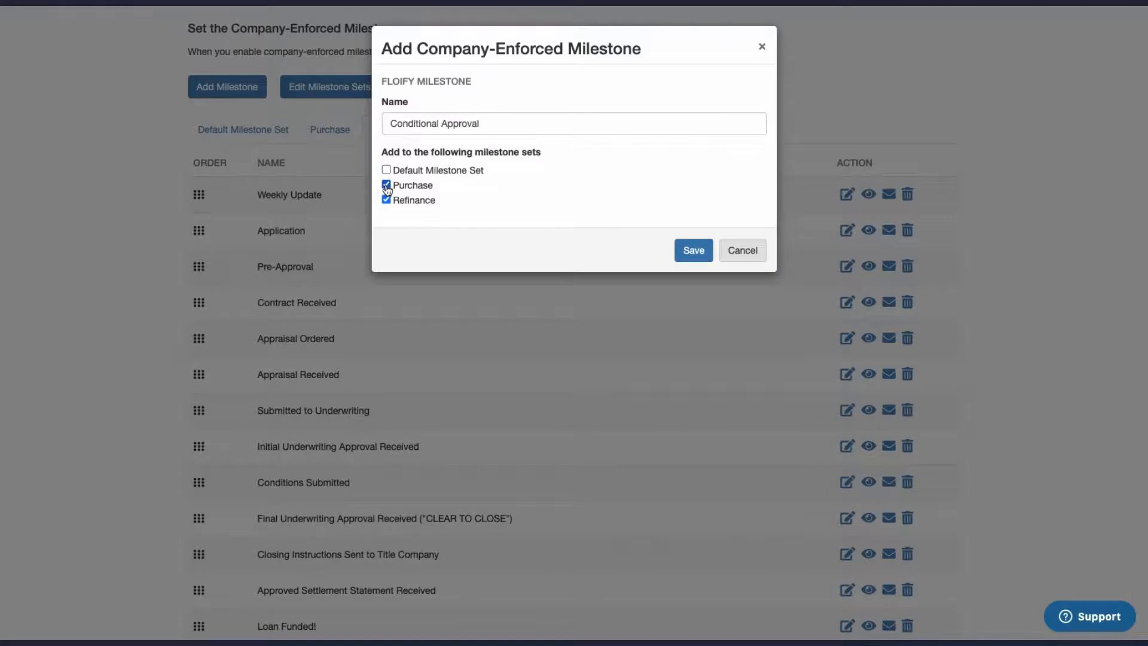
click(689, 251)
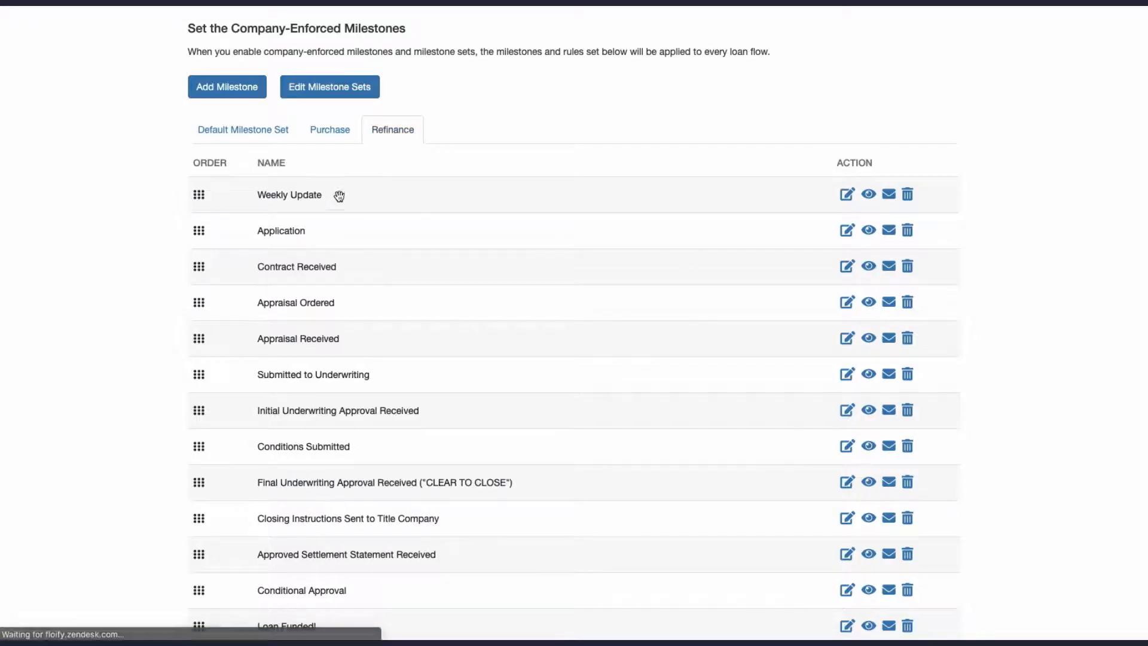
Move Conditional Approval in the Refinance set between Conditions Submitted and Final Underwriting Approval Received
scroll(299, 295, down, 2)
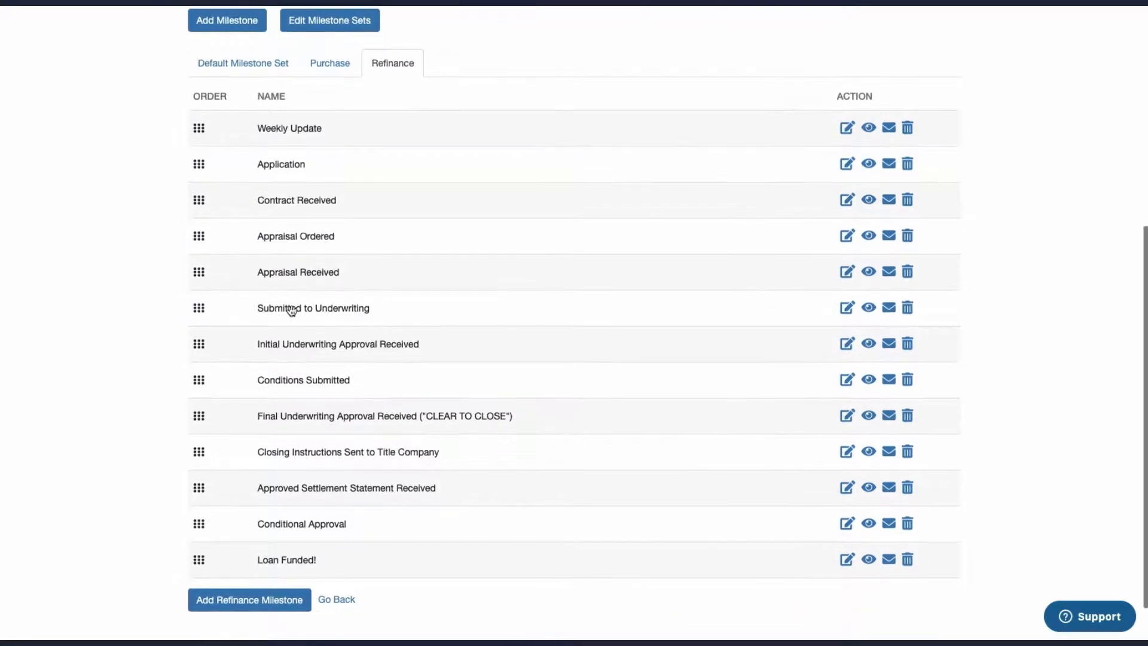
scroll(291, 309, up, 1)
drag(198, 552, 215, 430)
Move Conditional Approval in the Purchase set between Conditions Submitted and Final Underwriting Approval Received, and check the other milestone sets
click(325, 91)
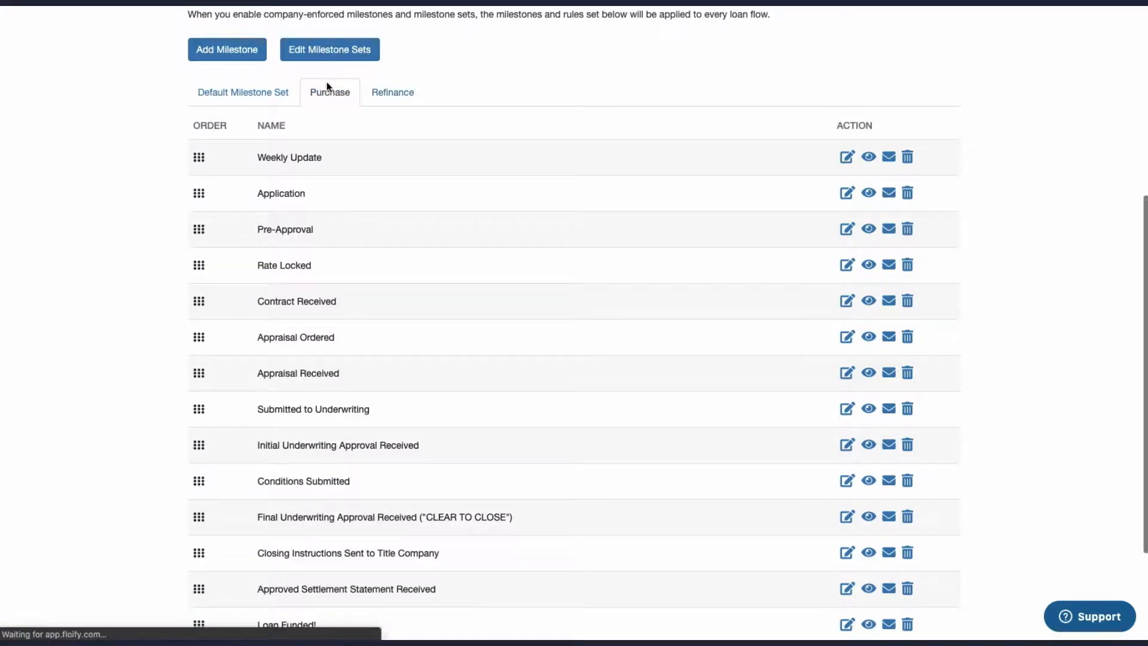
scroll(274, 448, down, 1)
scroll(274, 448, down, 1)
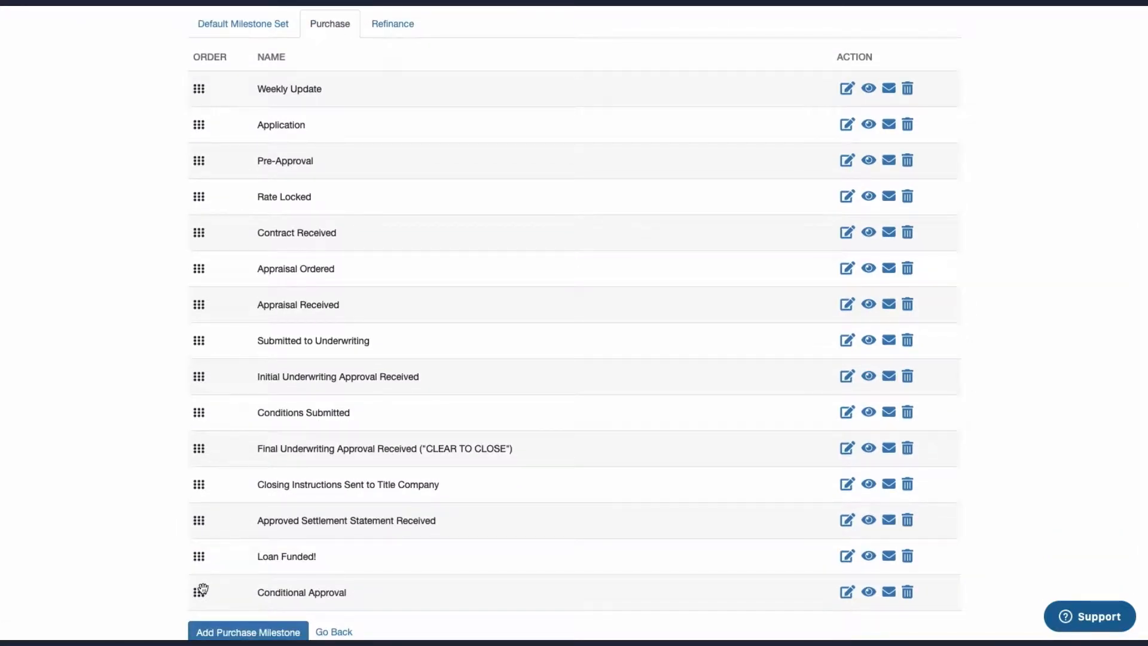
drag(207, 592, 225, 459)
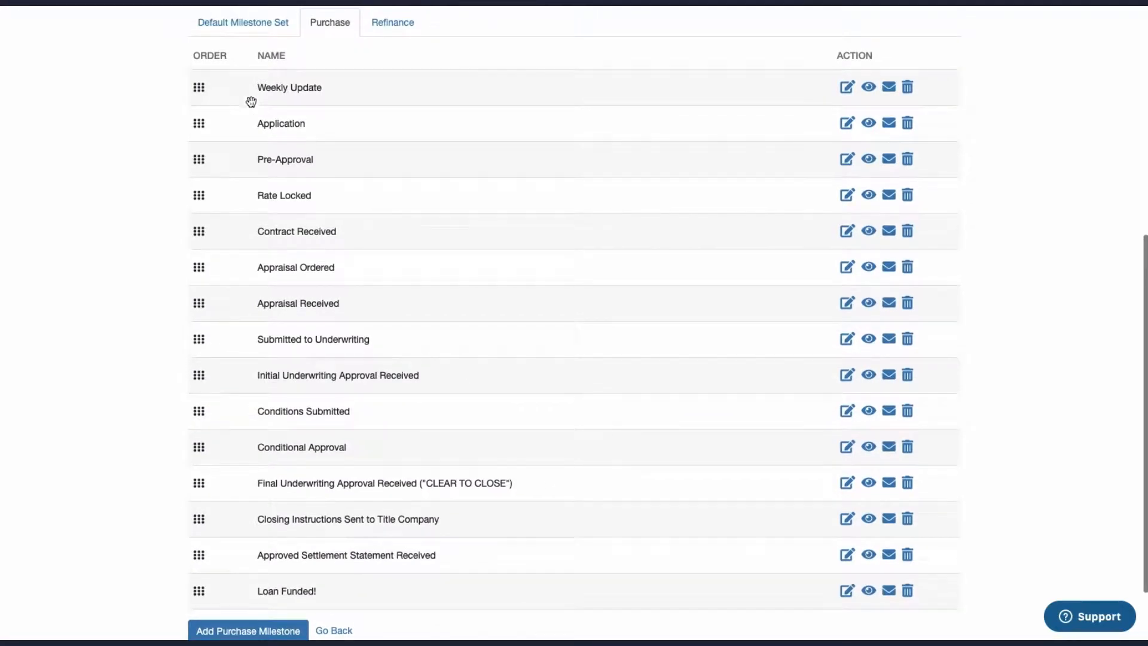
click(206, 30)
click(333, 25)
click(376, 26)
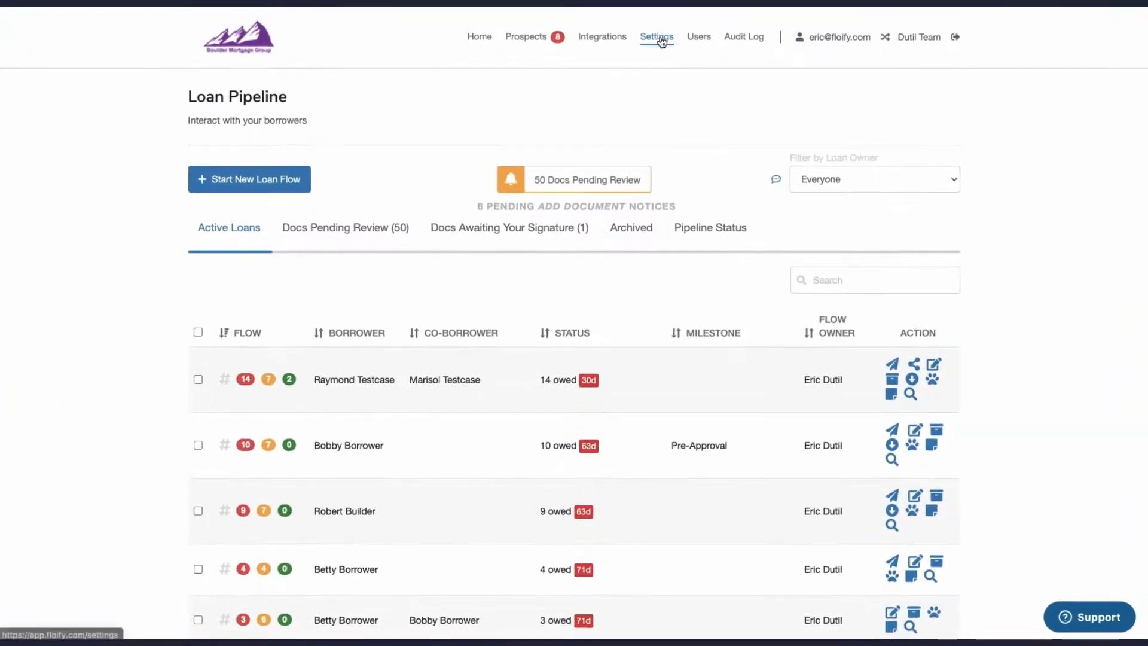
Open the team's milestone management page from the team settings
click(661, 40)
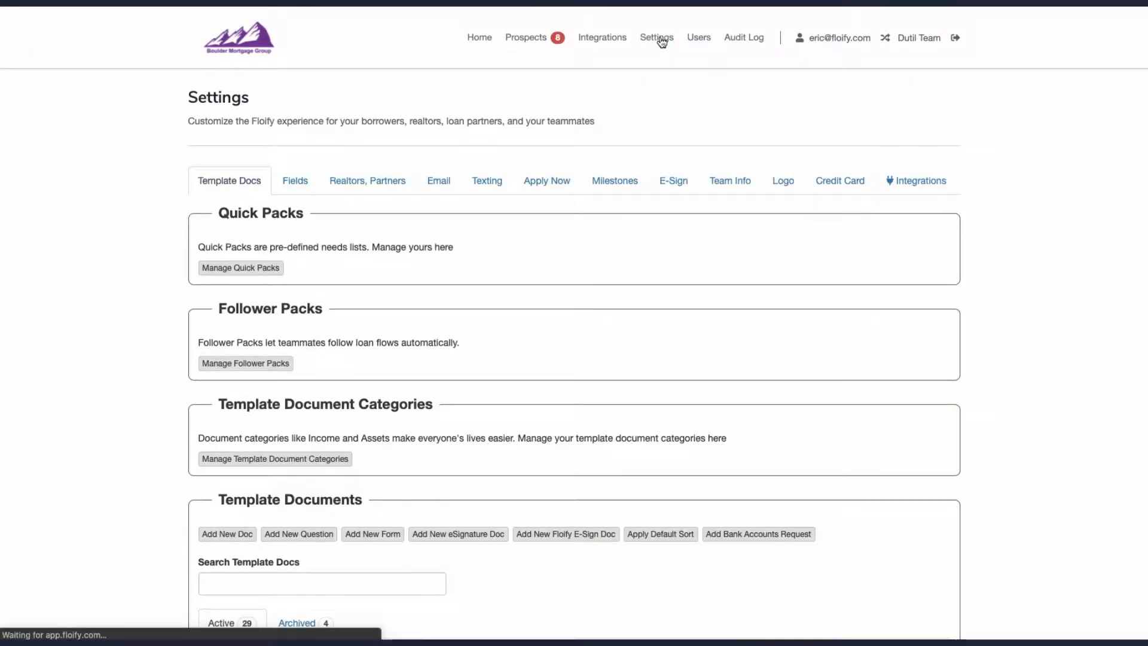
click(608, 189)
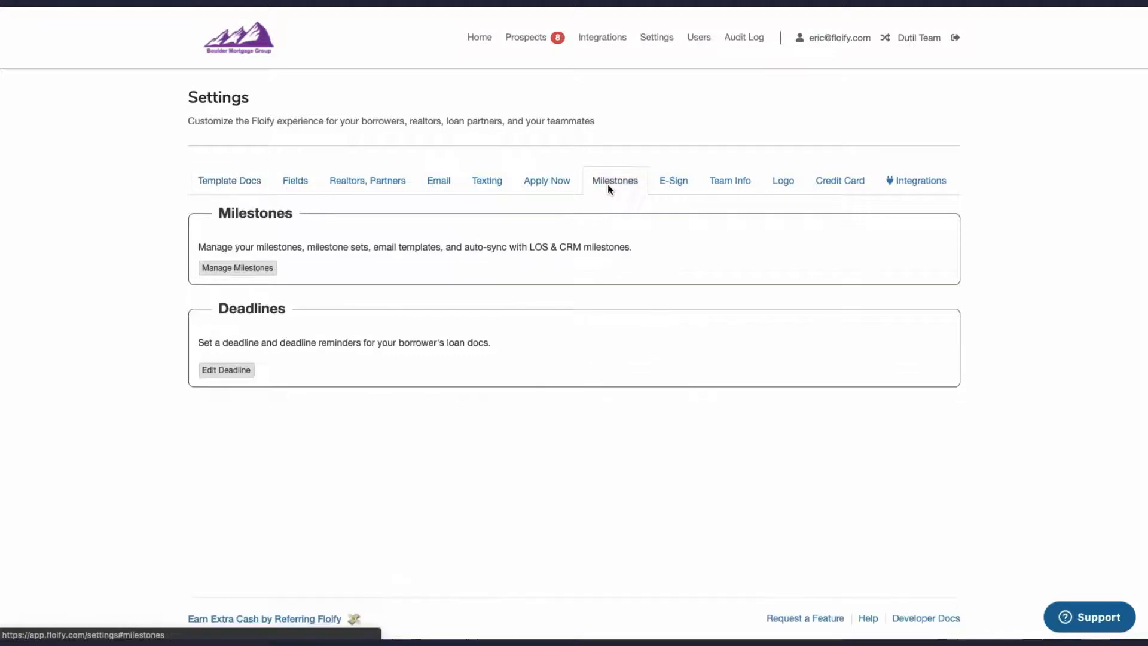
click(259, 274)
scroll(471, 373, up, 5)
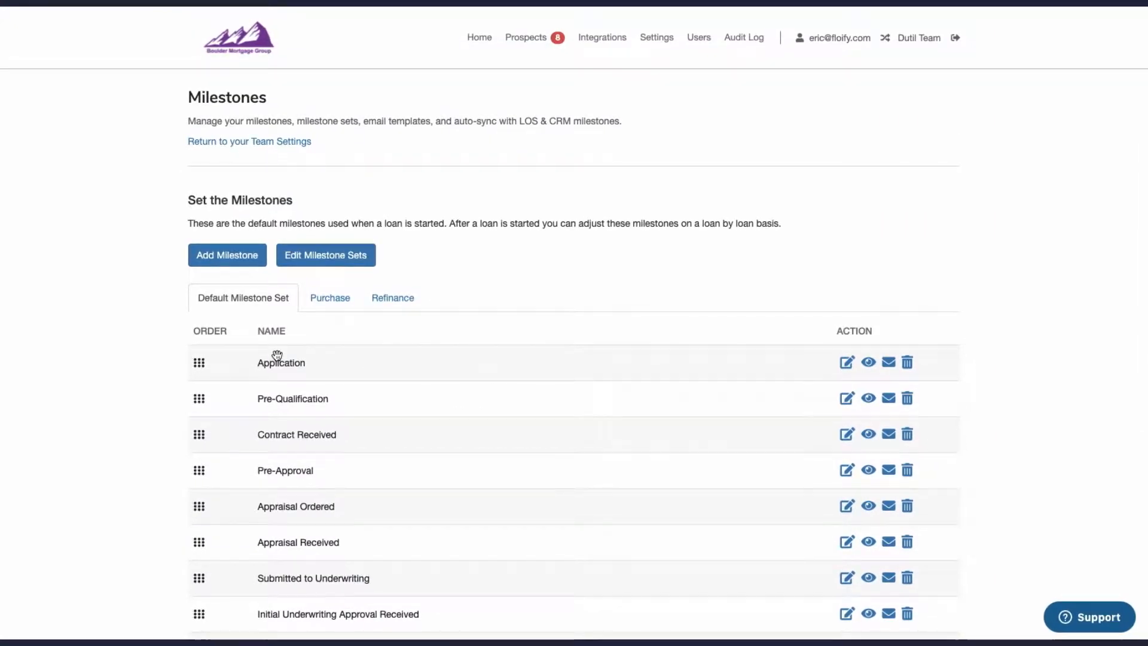
Look at the team's form for adding a milestone and at the Refinance set's automatic-use condition, leaving both unchanged
click(232, 262)
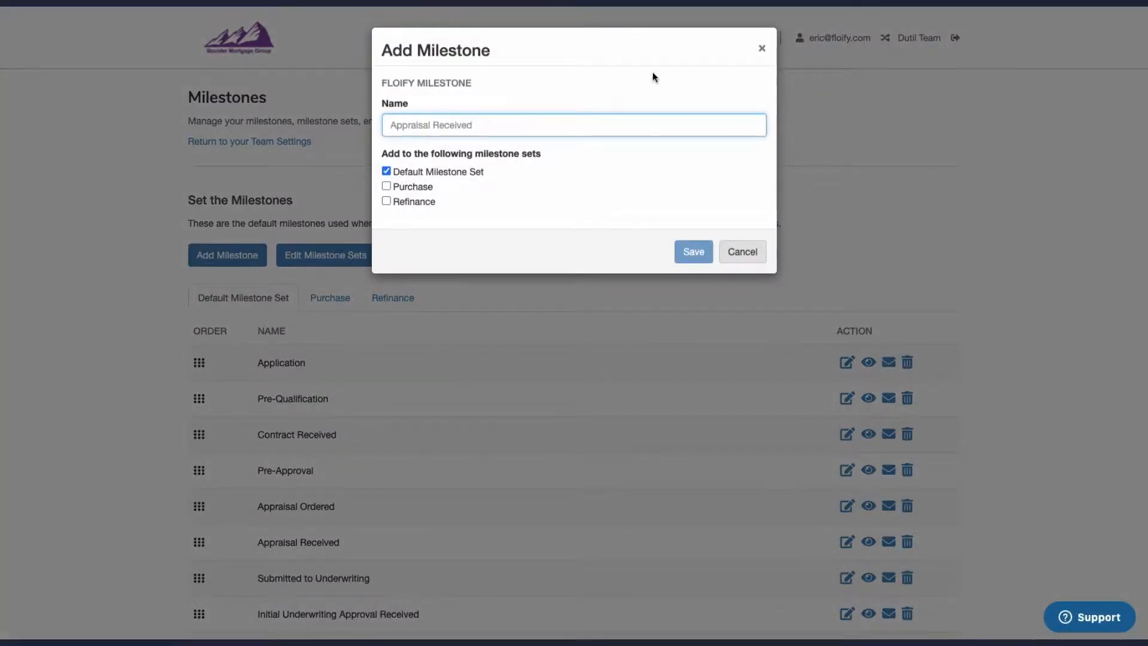
click(768, 47)
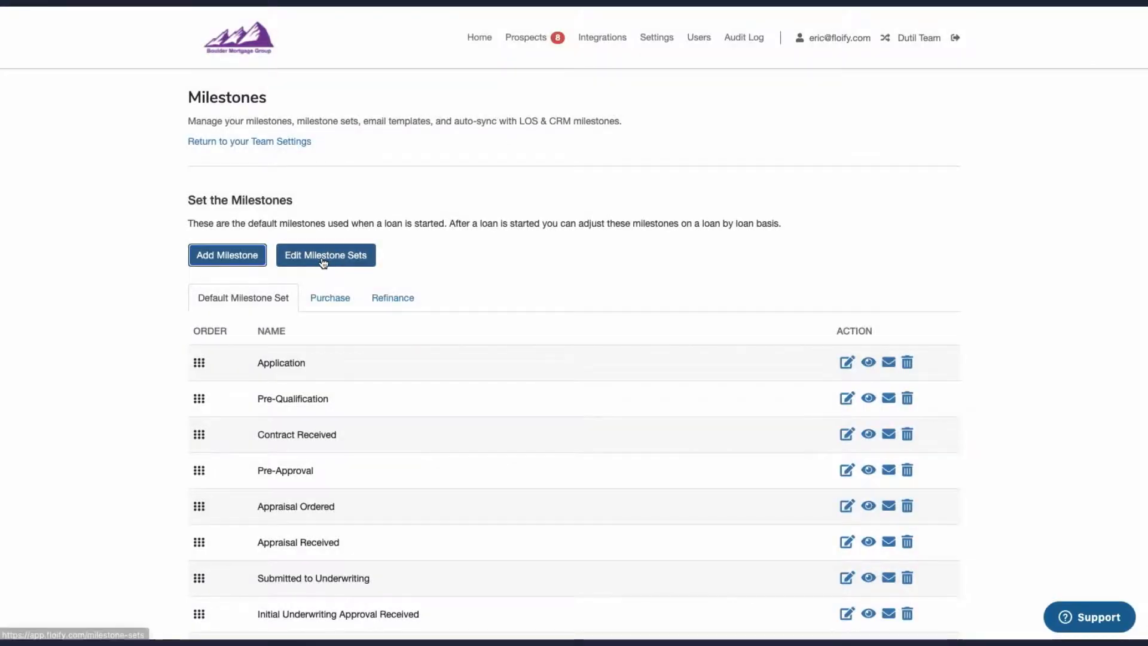
click(323, 262)
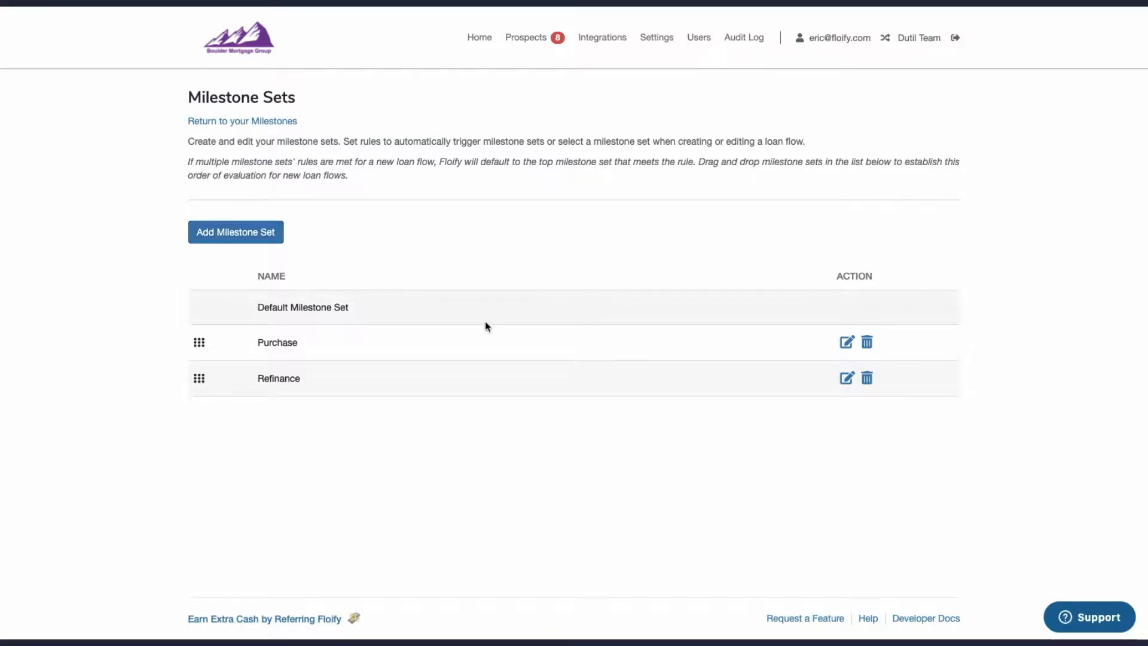
click(846, 377)
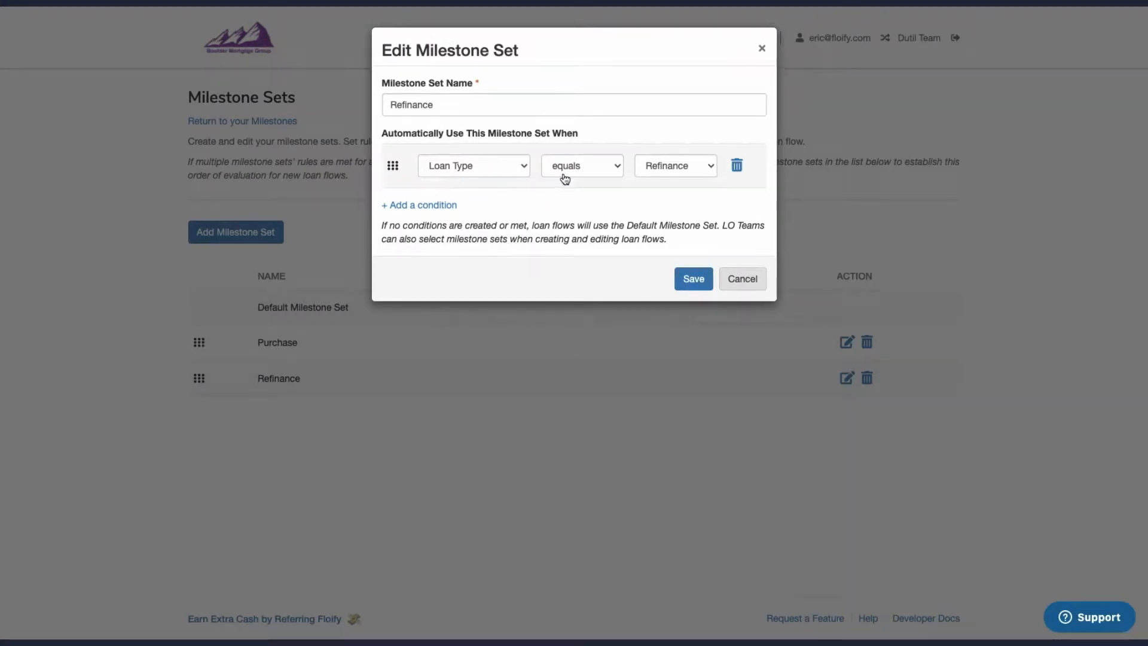
click(759, 54)
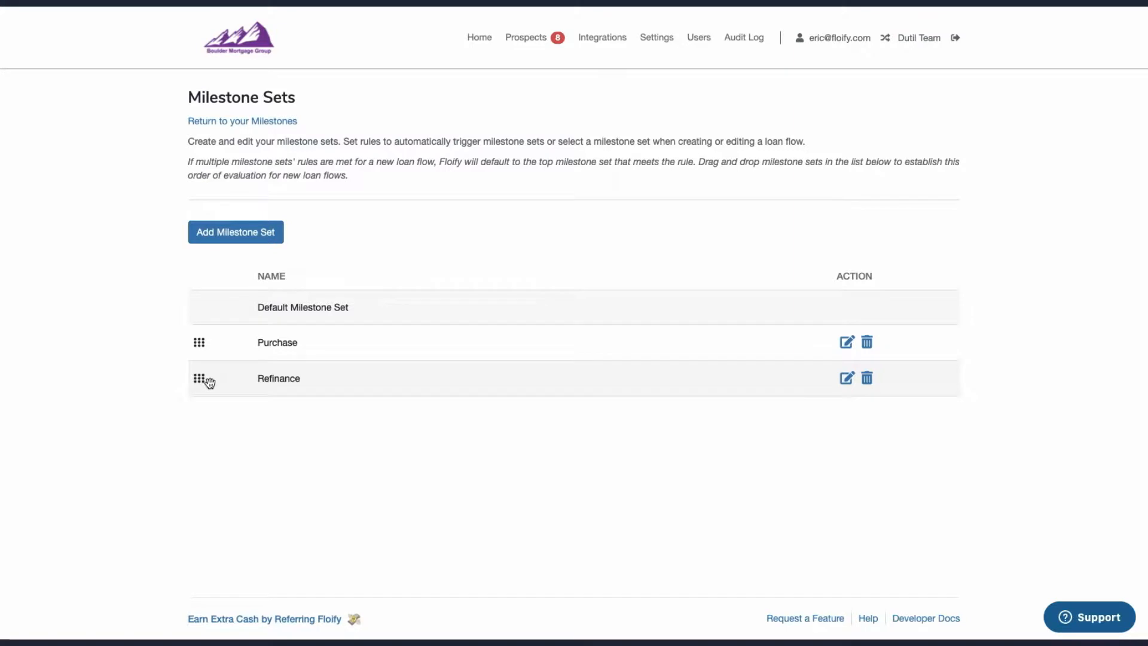
Move the Refinance set above Purchase in the evaluation order, and return it to below Purchase
drag(212, 382, 207, 333)
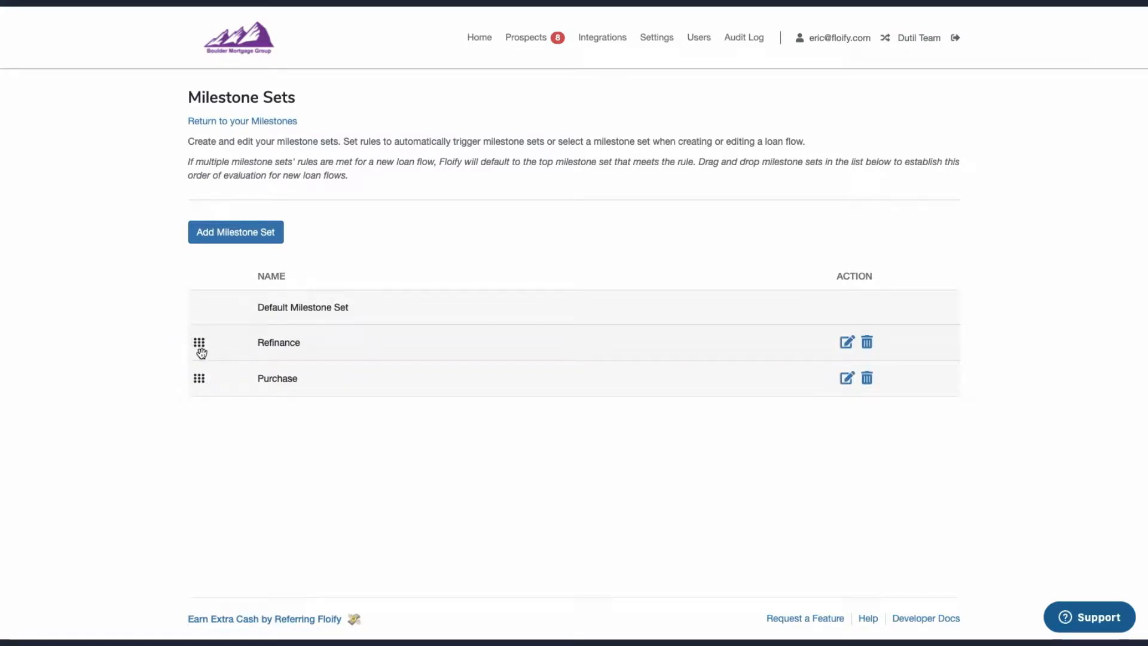
mouse_move(202, 345)
mouse_down()
mouse_move(205, 384)
mouse_move(207, 341)
mouse_up()
drag(202, 344, 207, 378)
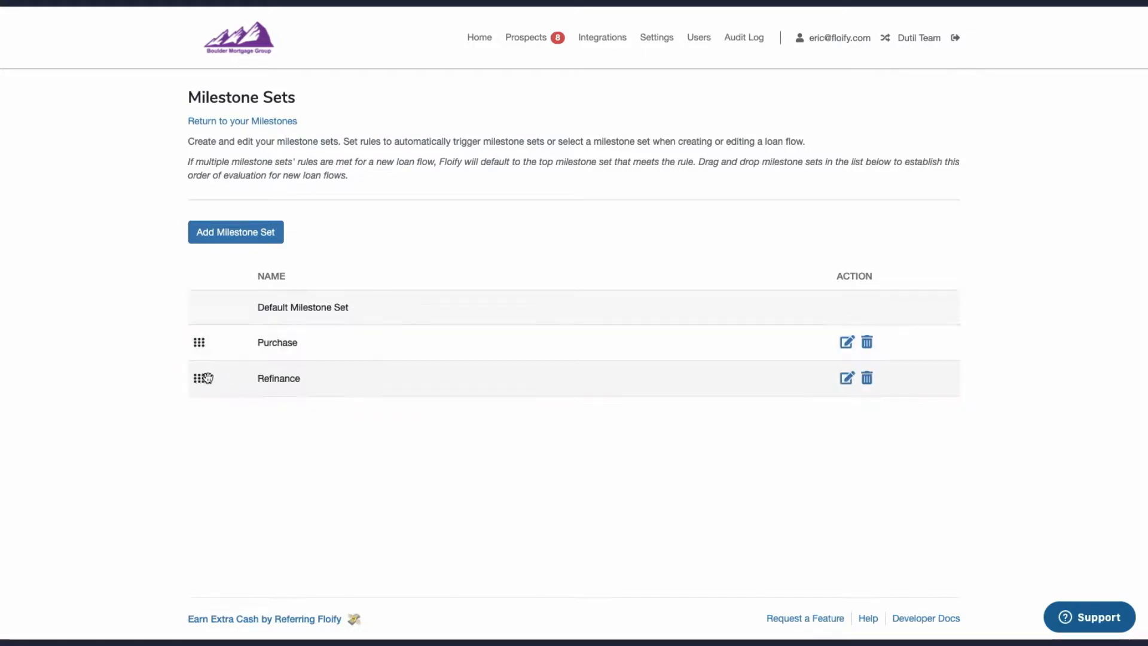
Return to the team milestones and compare the milestone lists of the Default, Purchase and Refinance sets
click(217, 121)
scroll(218, 123, down, 5)
scroll(375, 273, up, 1)
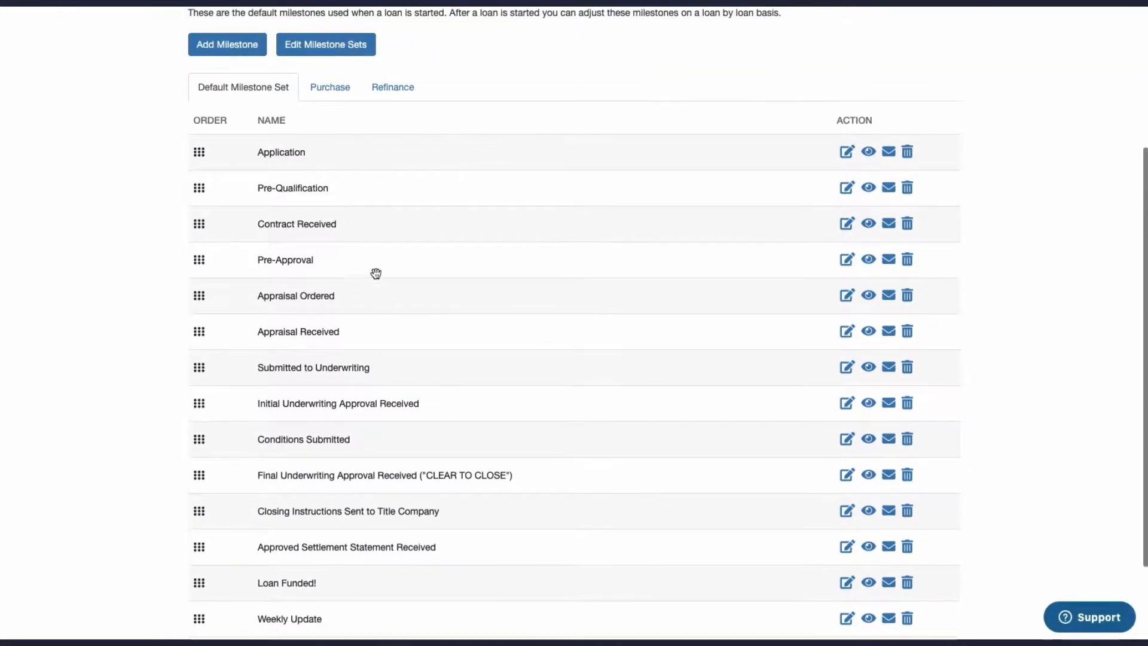
scroll(377, 274, up, 2)
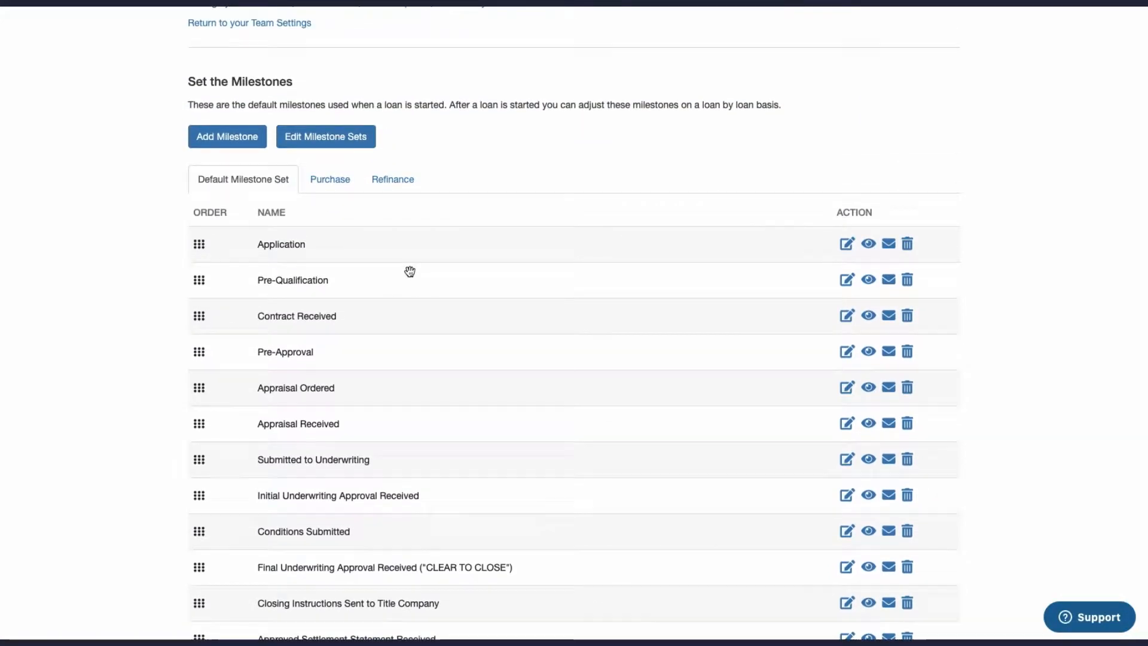
click(313, 179)
click(392, 182)
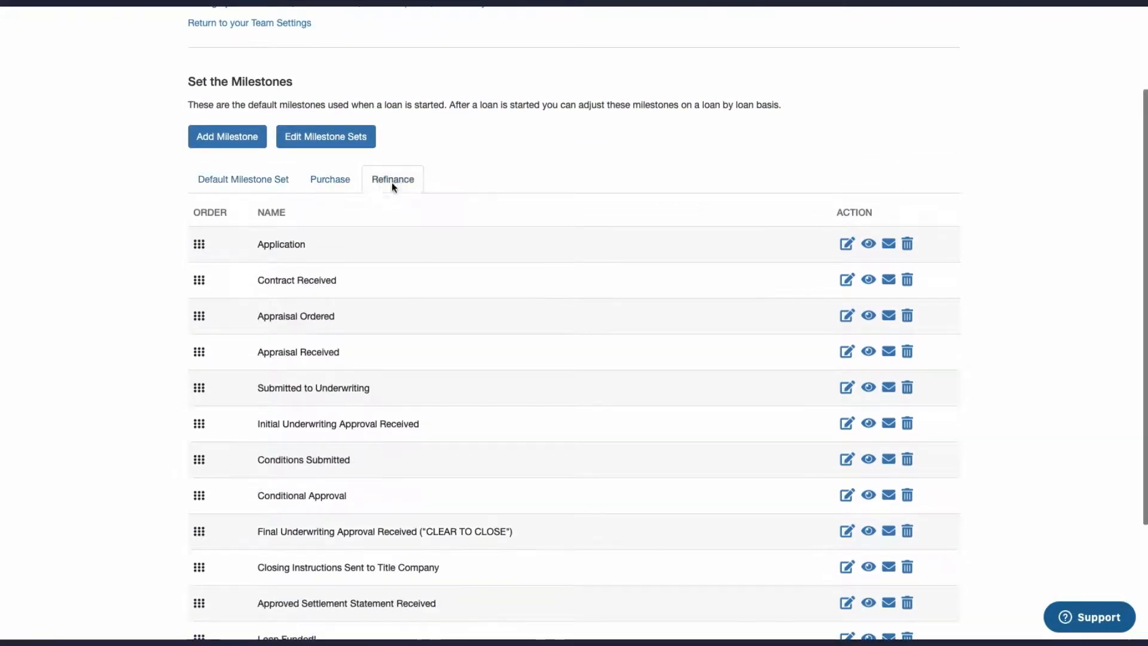
click(352, 190)
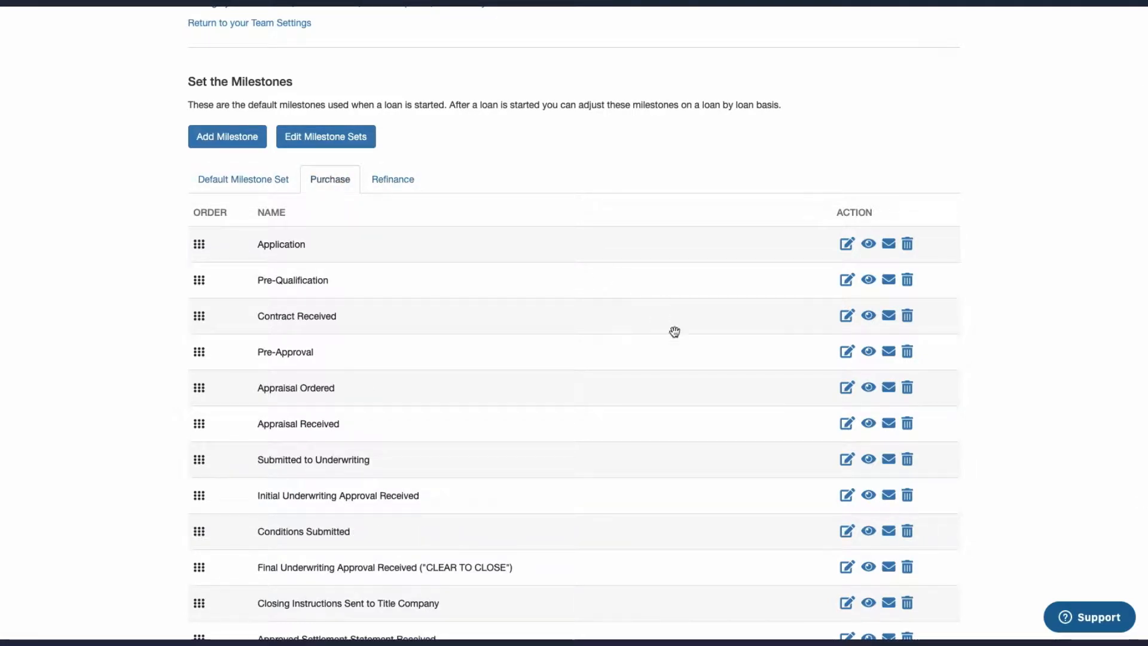
Enable auto-archiving of loan flows immediately after the Purchase set's Loan Funded! milestone is checked, and save the milestone
scroll(682, 358, down, 2)
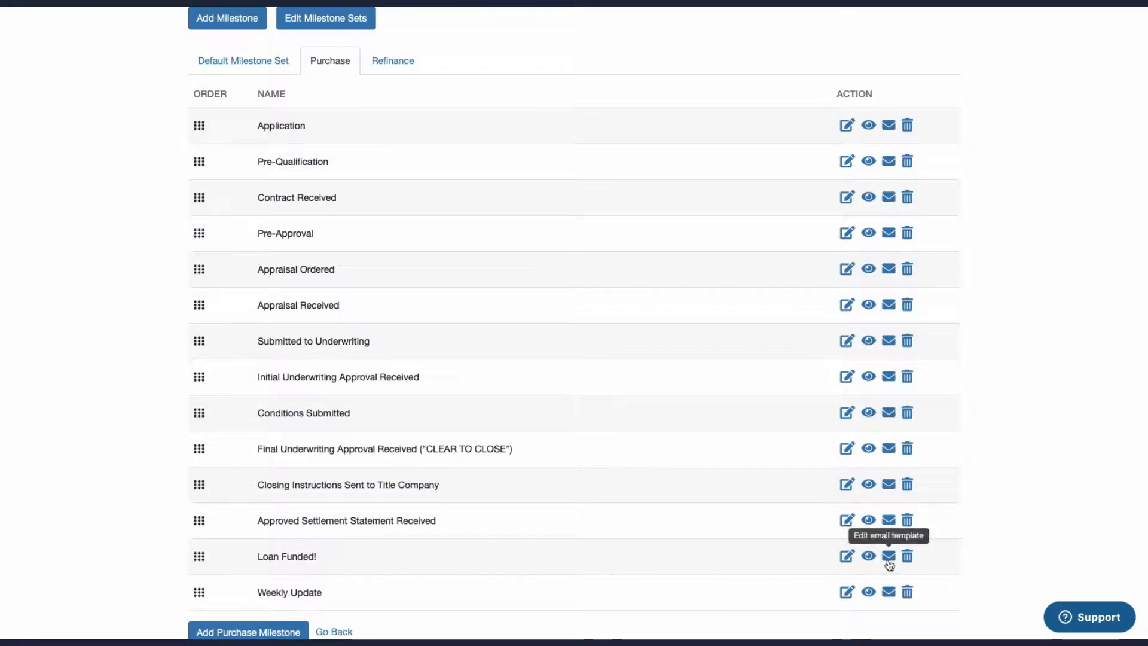
click(846, 559)
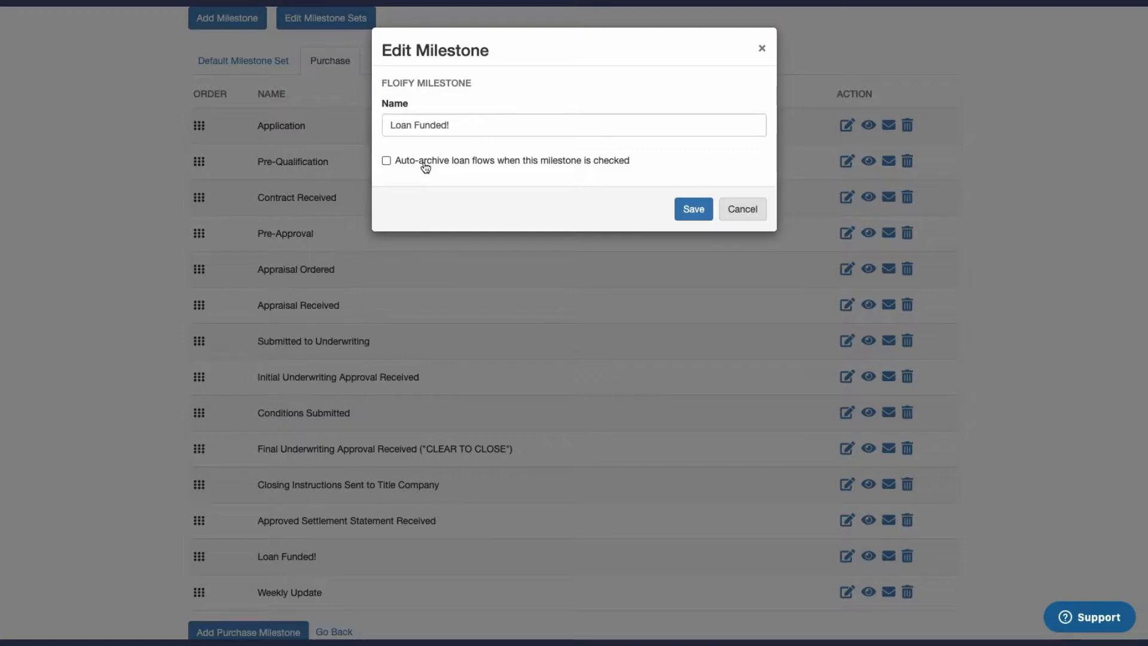
click(386, 162)
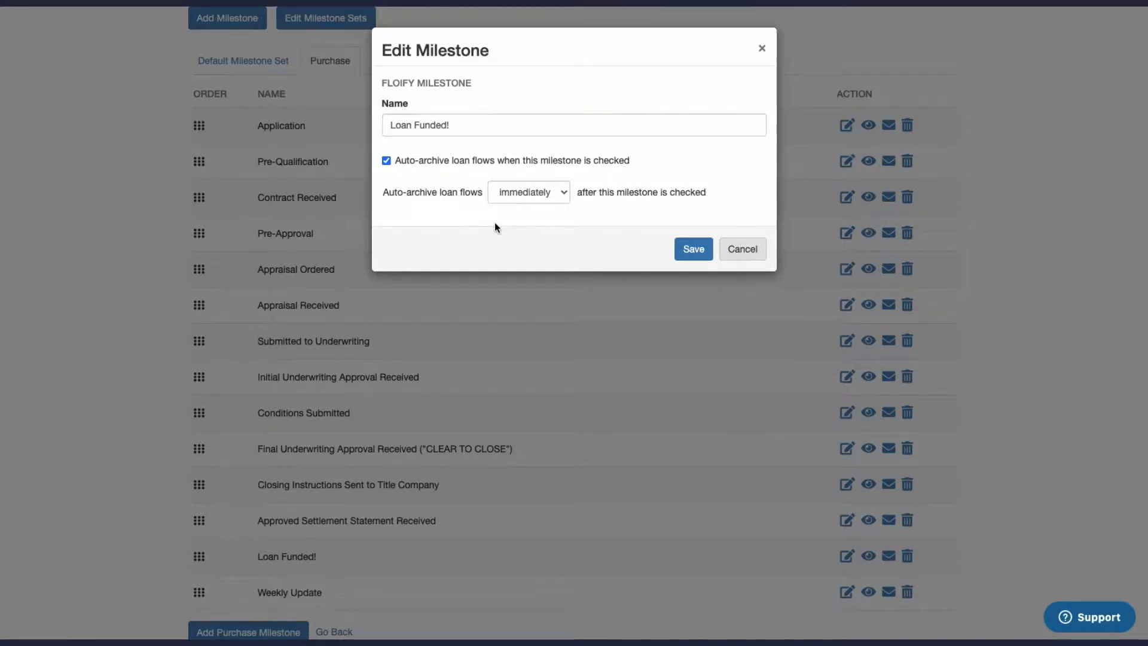
click(508, 202)
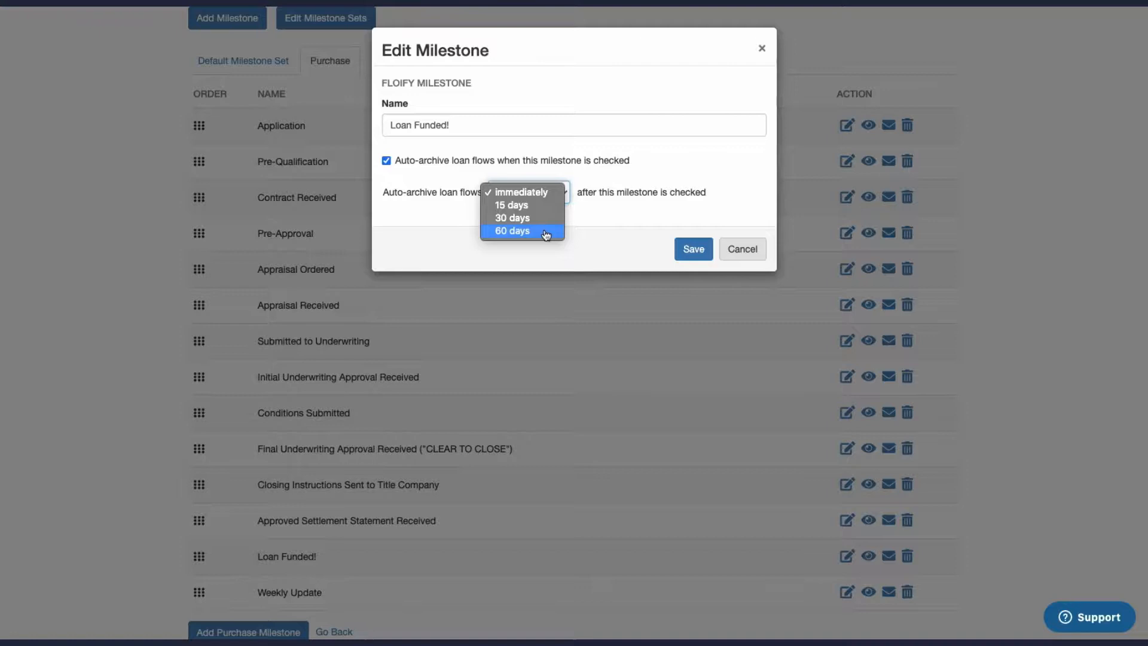
click(537, 199)
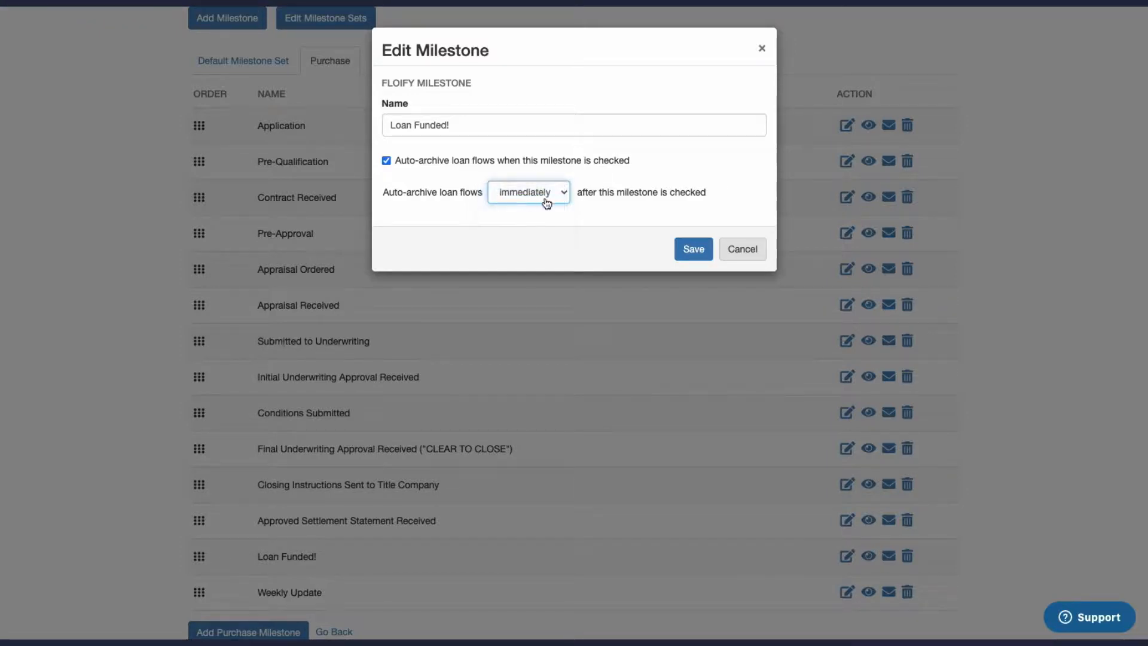
click(693, 256)
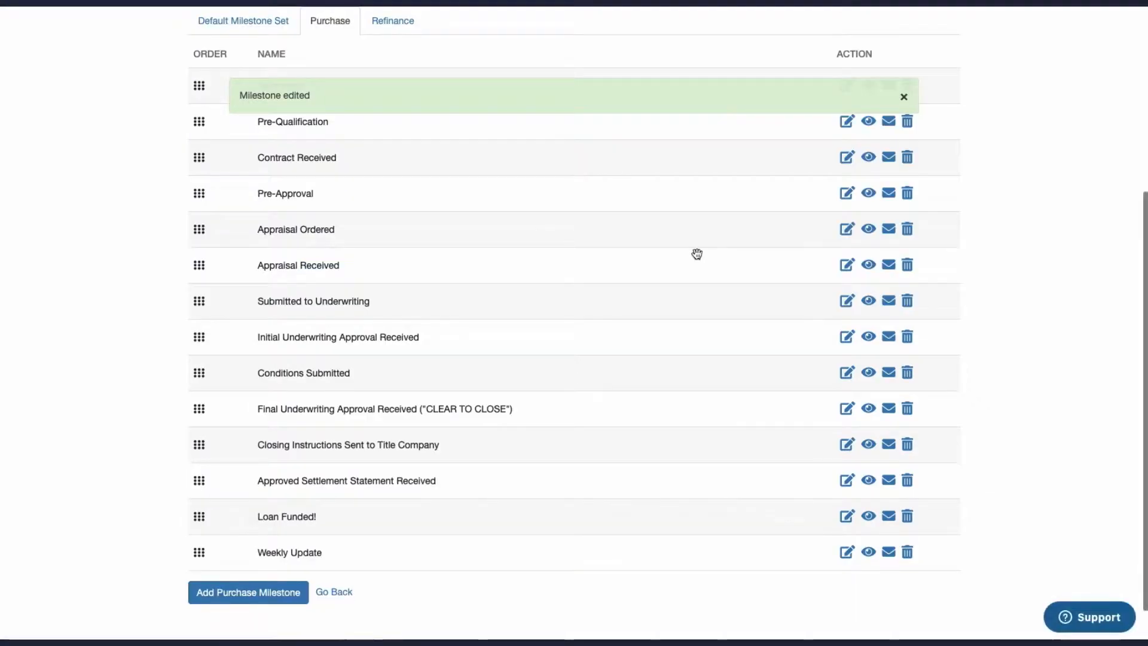
Return to the loan pipeline with the active loans
scroll(697, 254, up, 5)
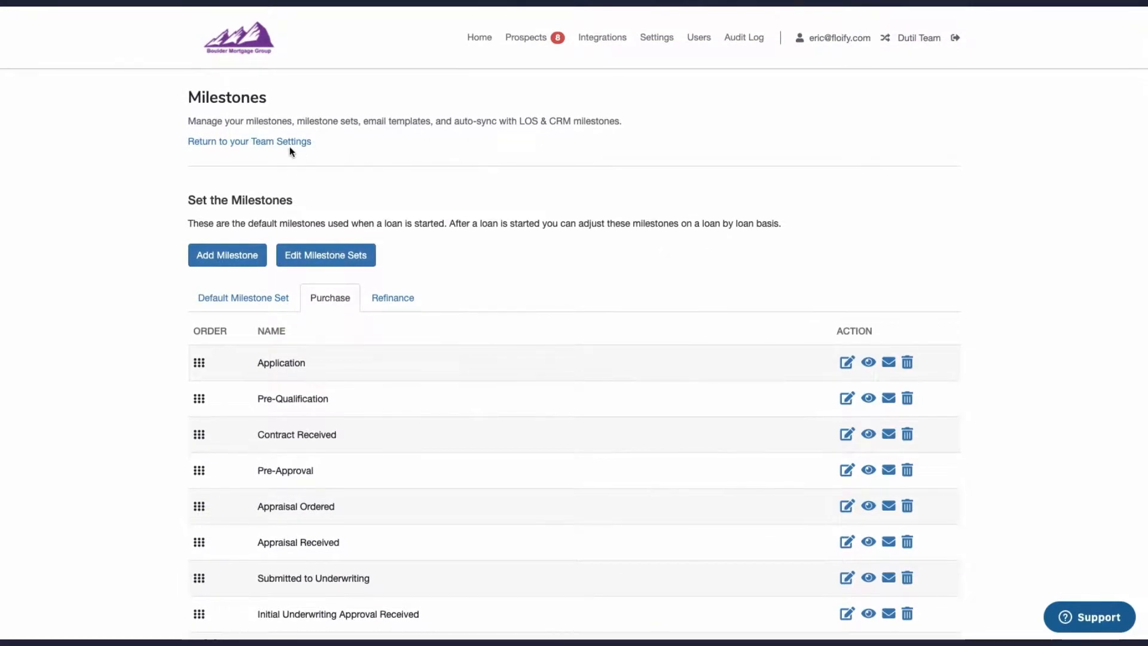
click(476, 42)
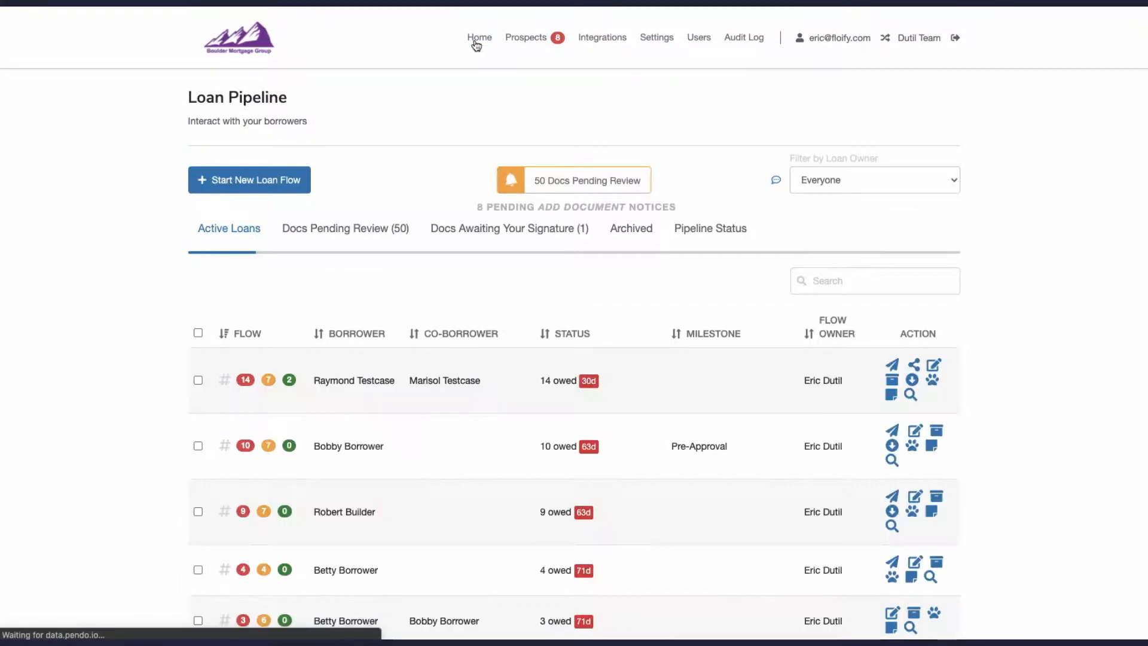
mouse_move(341, 451)
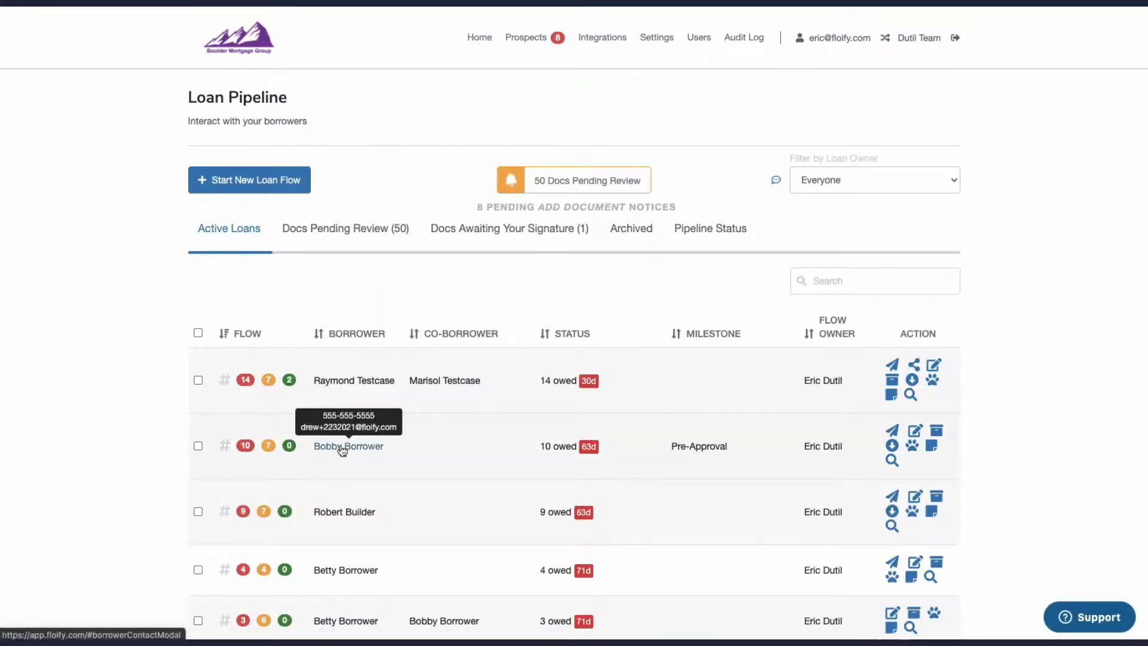
Open the active loan flow at the Pre-Approval milestone and examine the milestone sets available in its loan flow settings
click(245, 453)
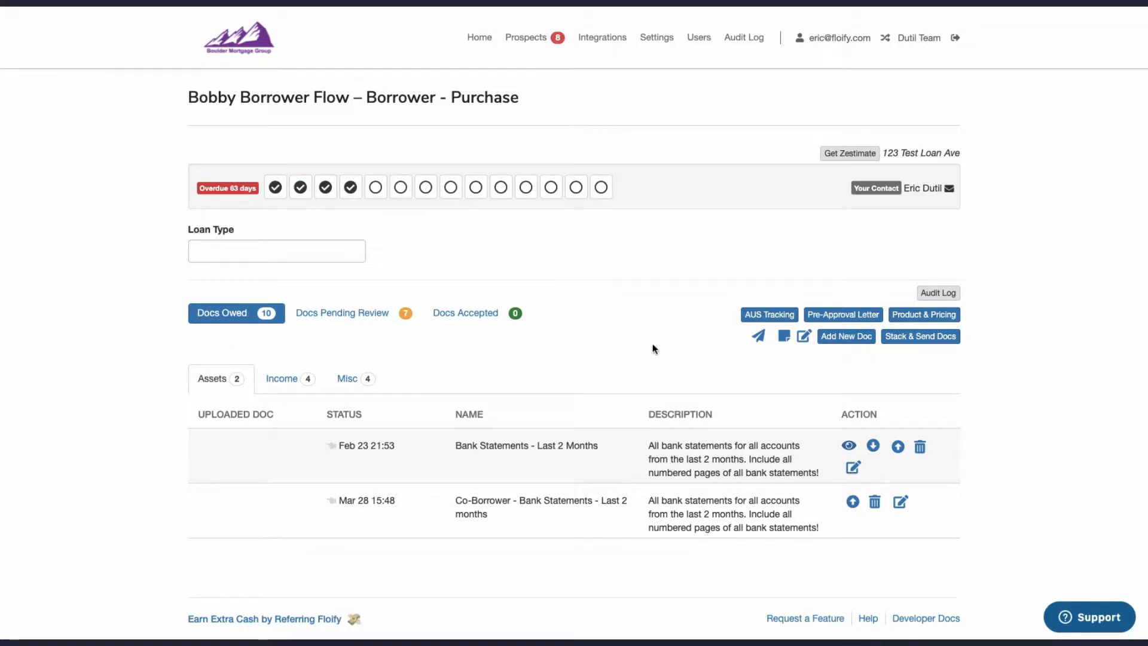
click(804, 339)
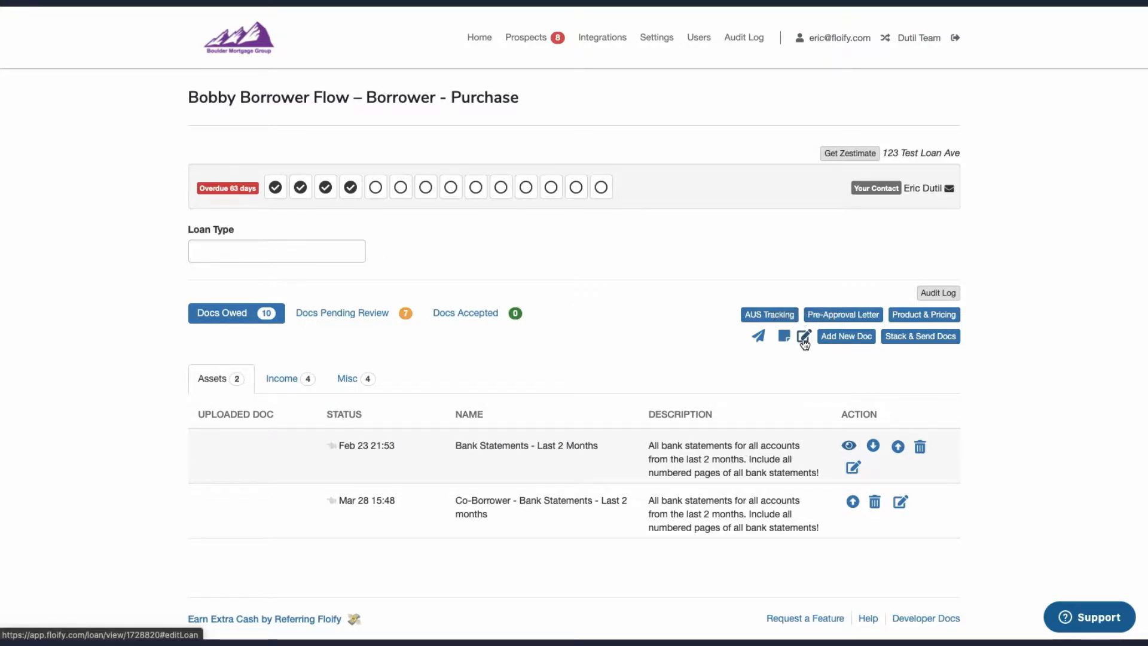
scroll(598, 389, down, 5)
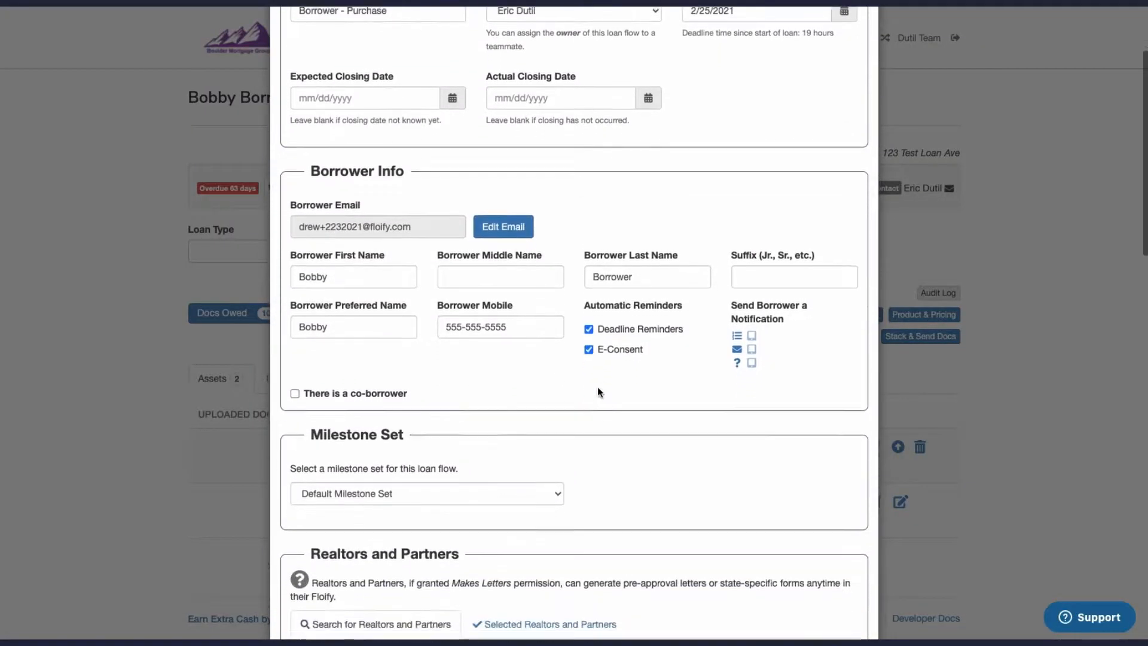
drag(311, 232, 405, 233)
click(469, 250)
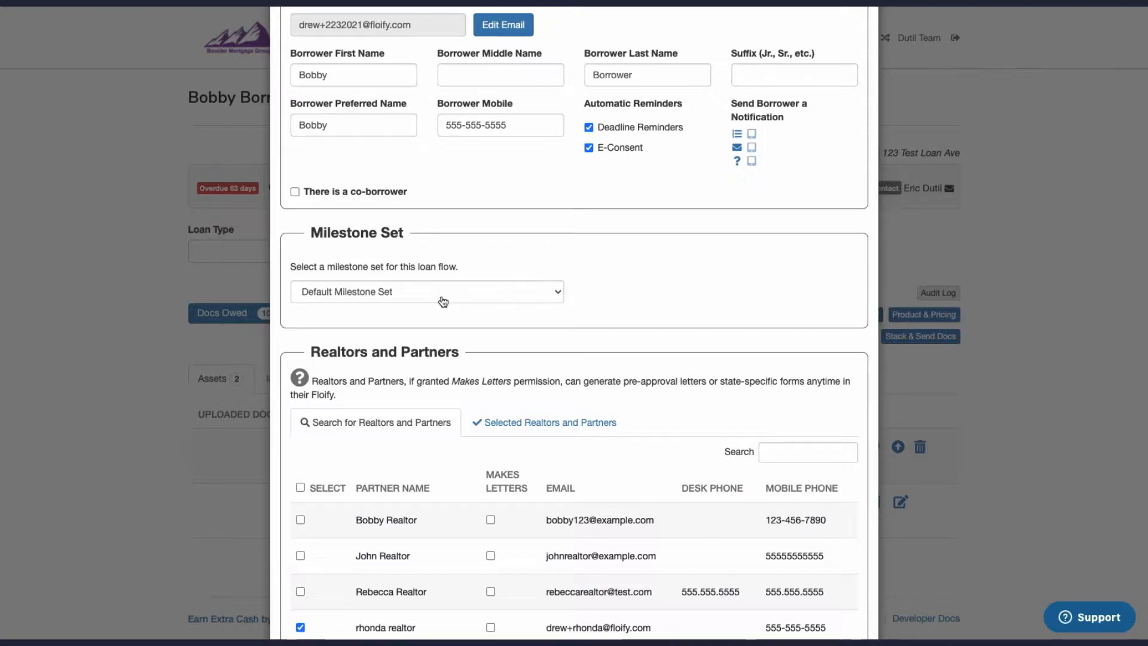
click(447, 301)
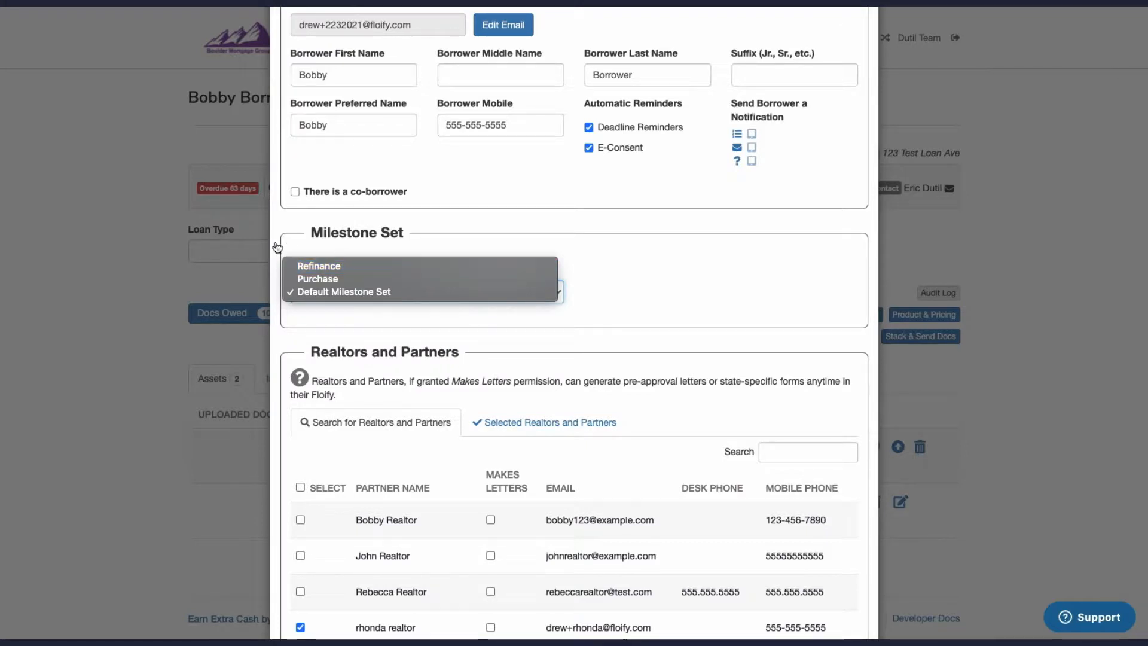
click(196, 251)
click(252, 230)
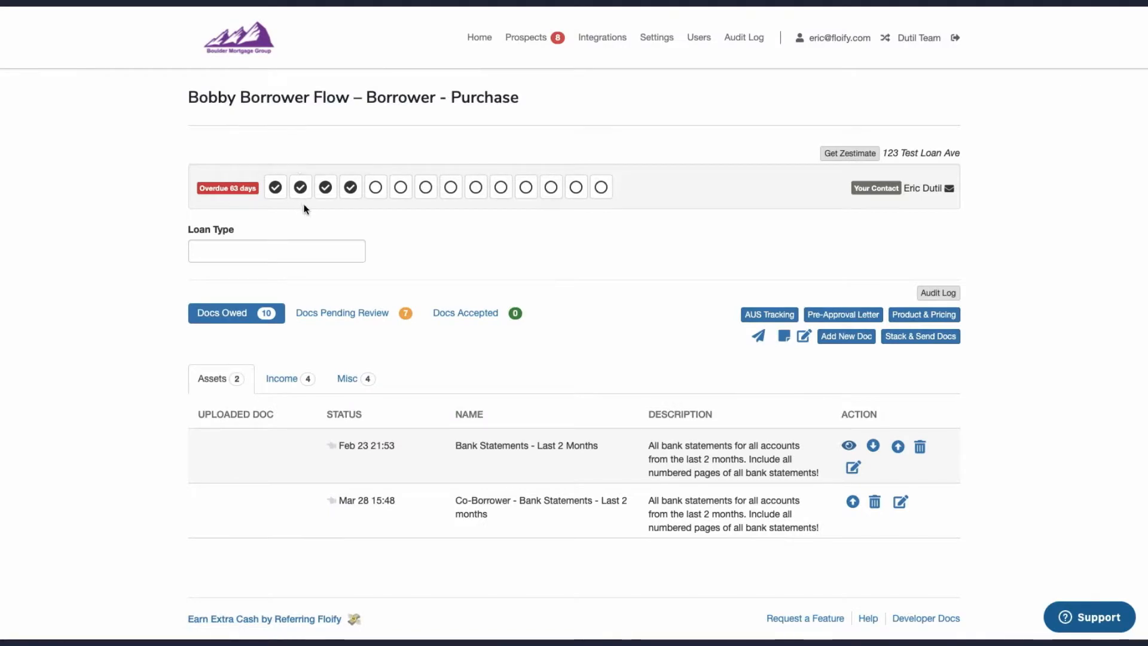
Assign the Refinance milestone set to the Borrower - Purchase loan flow and save it
click(804, 339)
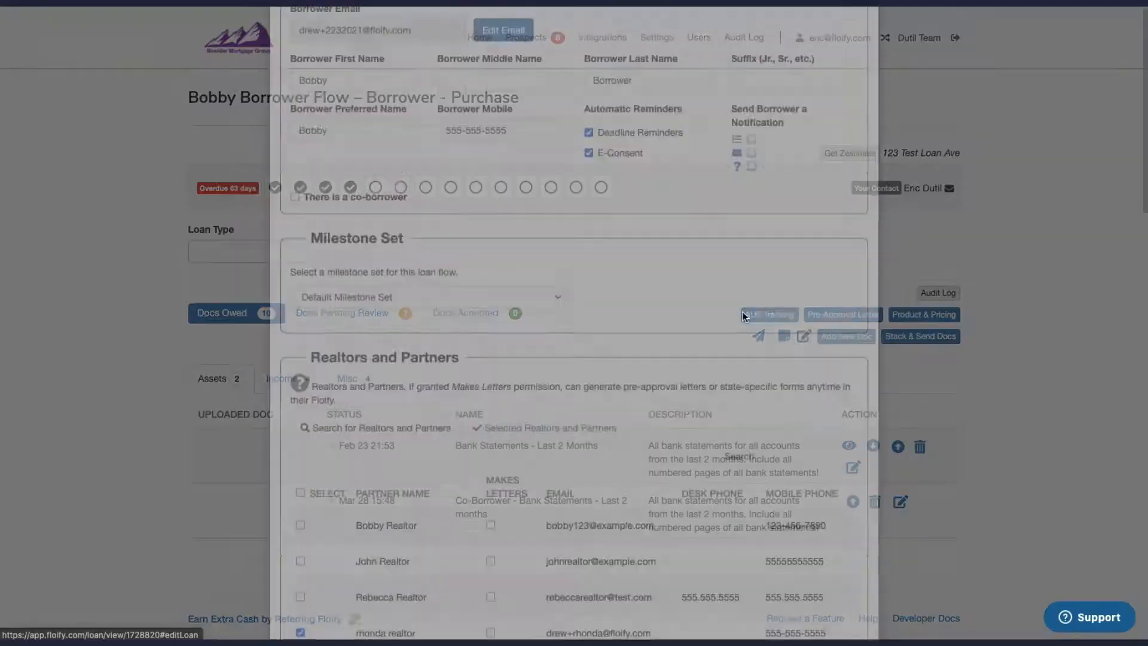
scroll(512, 410, down, 5)
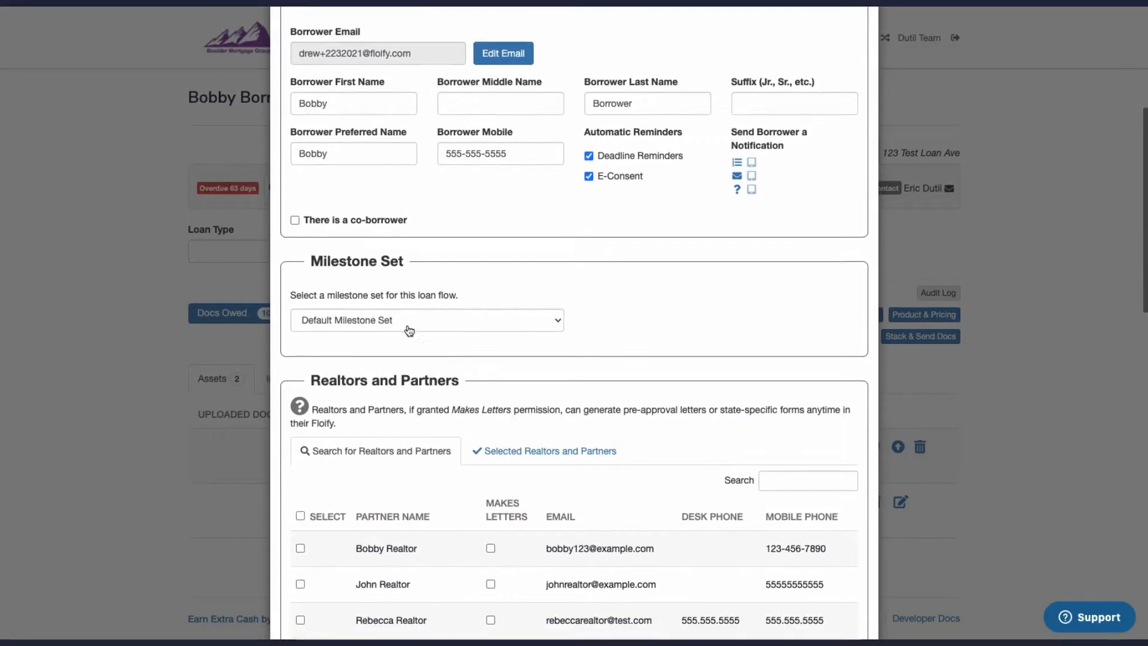
click(405, 326)
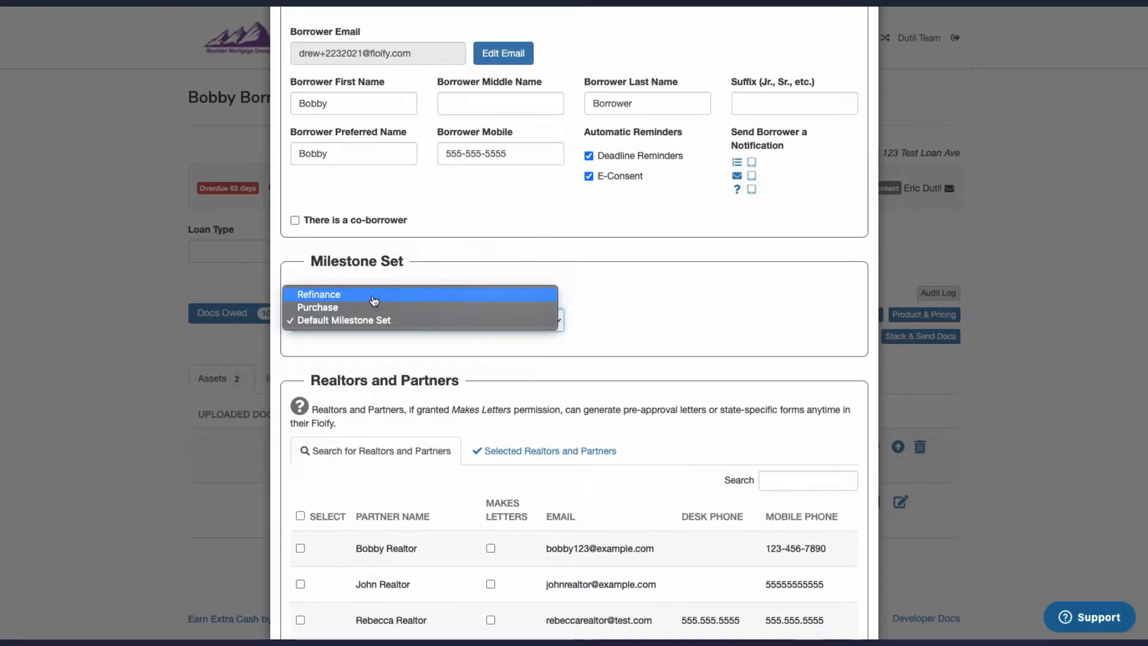
click(374, 296)
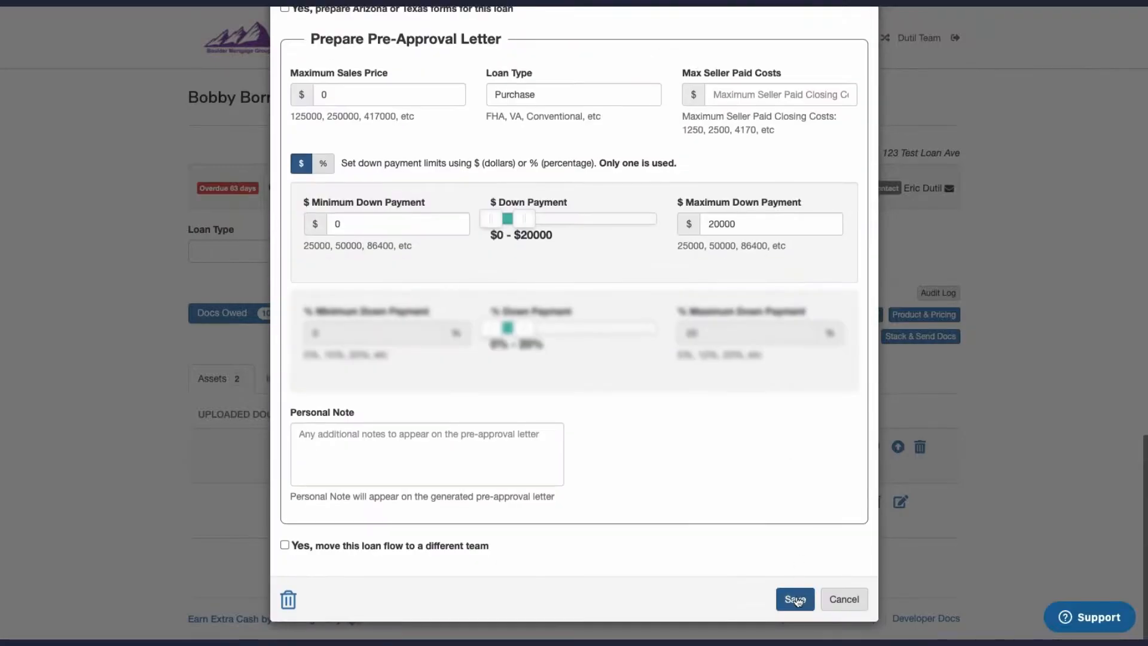
click(795, 597)
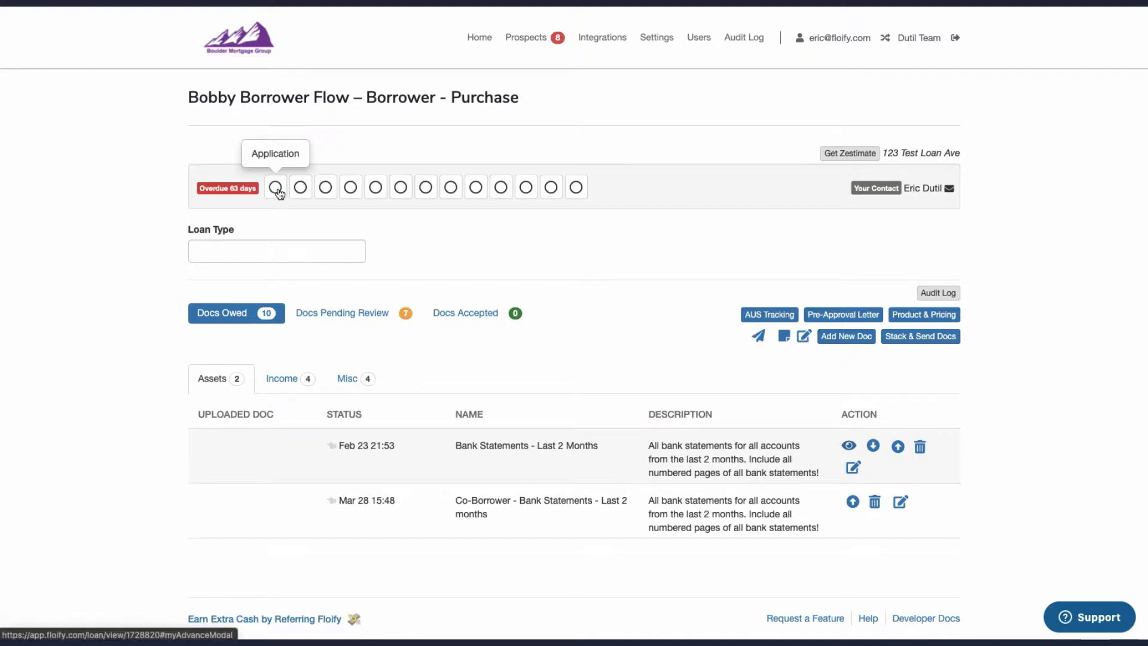
Examine the Appraisal Received milestone with notifications set to send no email or texts, and leave it without saving
click(350, 187)
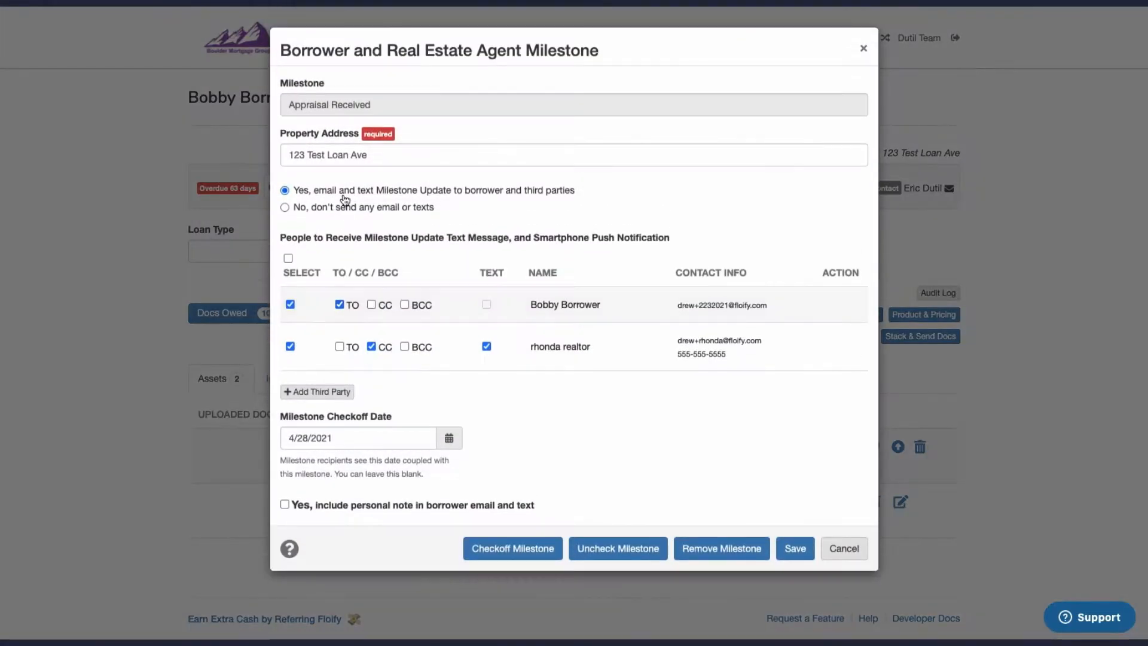
click(294, 208)
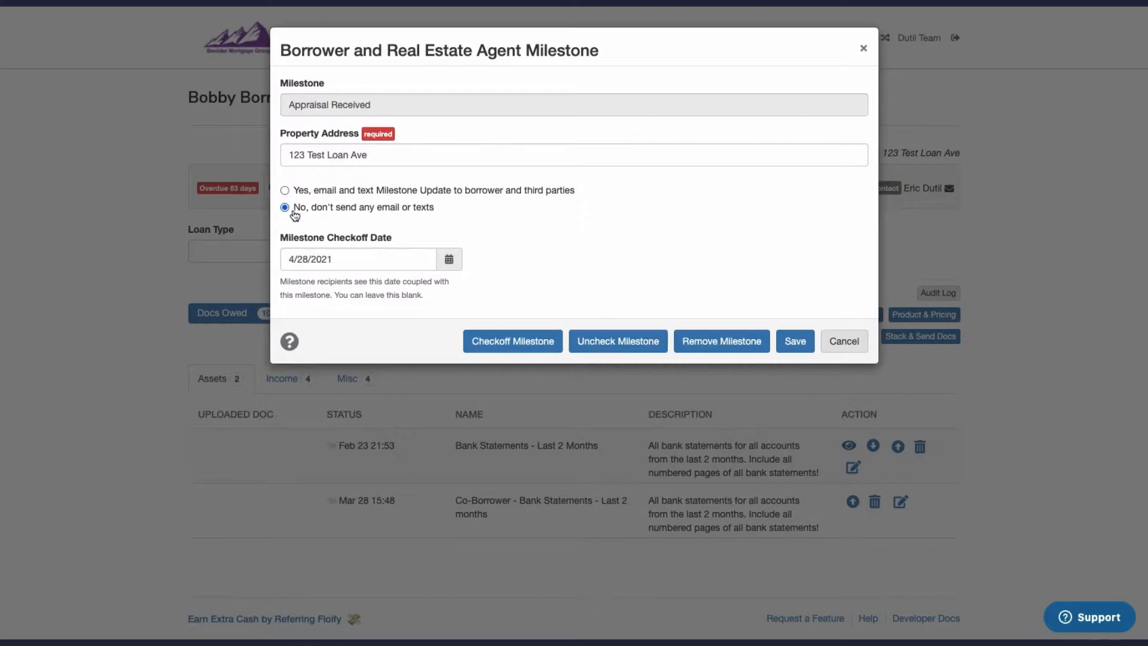
click(862, 49)
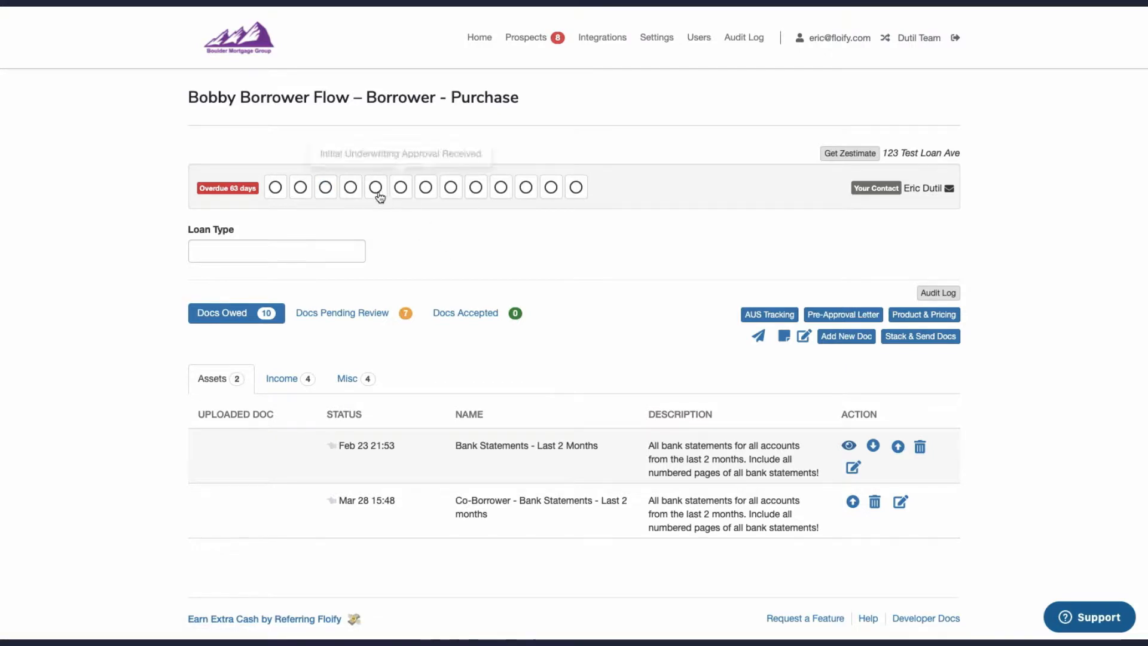
Change the loan flow's milestone set to Purchase and save the loan flow
click(803, 336)
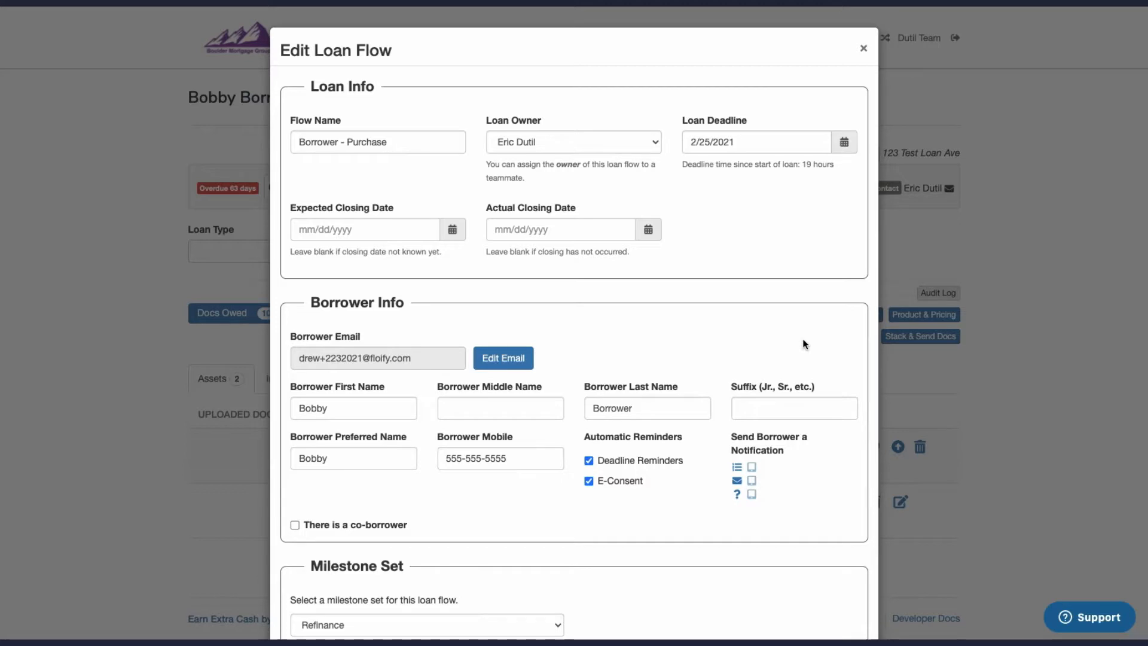
scroll(396, 437, down, 3)
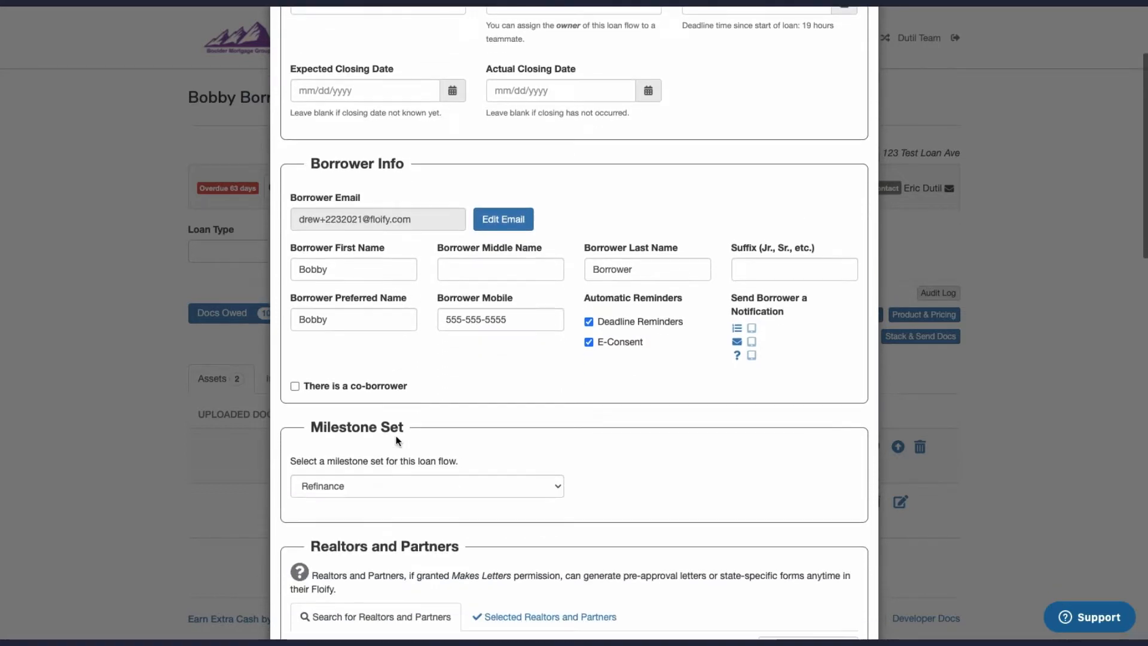
click(400, 486)
click(400, 501)
scroll(660, 514, down, 10)
click(784, 600)
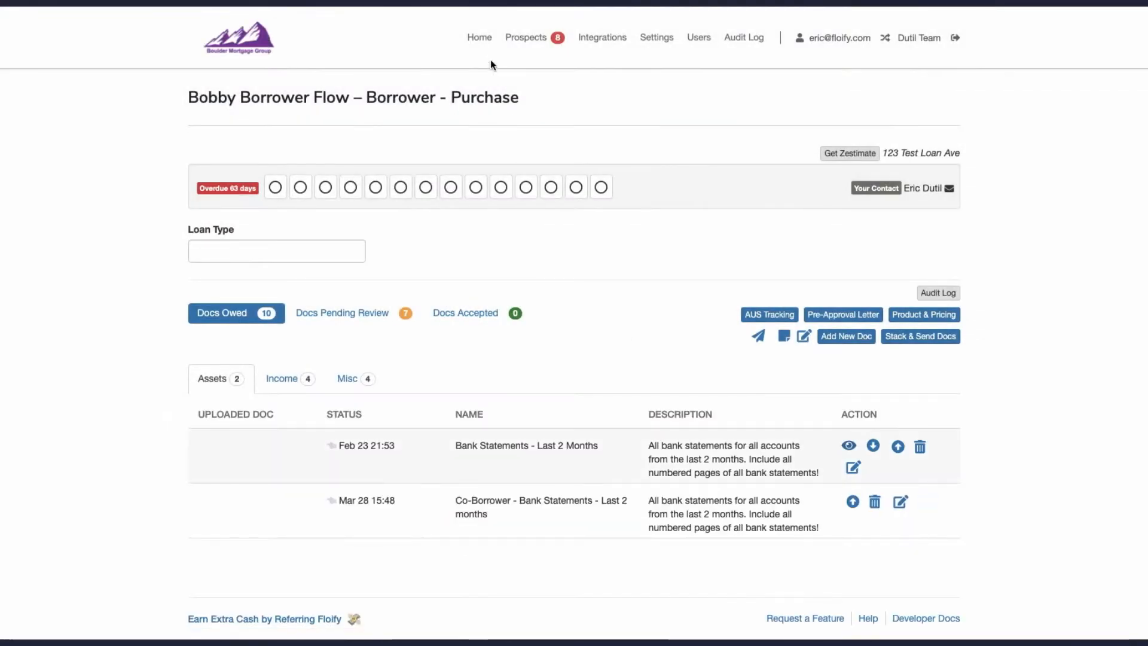
Reopen the Borrower - Purchase loan flow from the pipeline and set its Loan Funded! milestone to send no email or texts
click(483, 47)
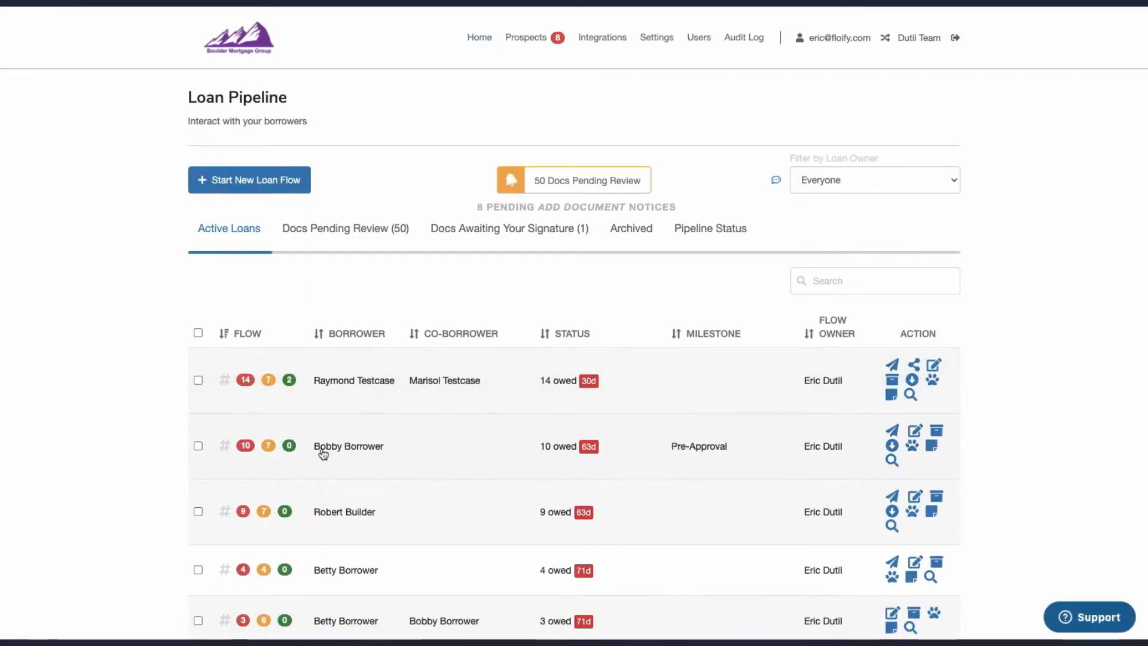
click(246, 443)
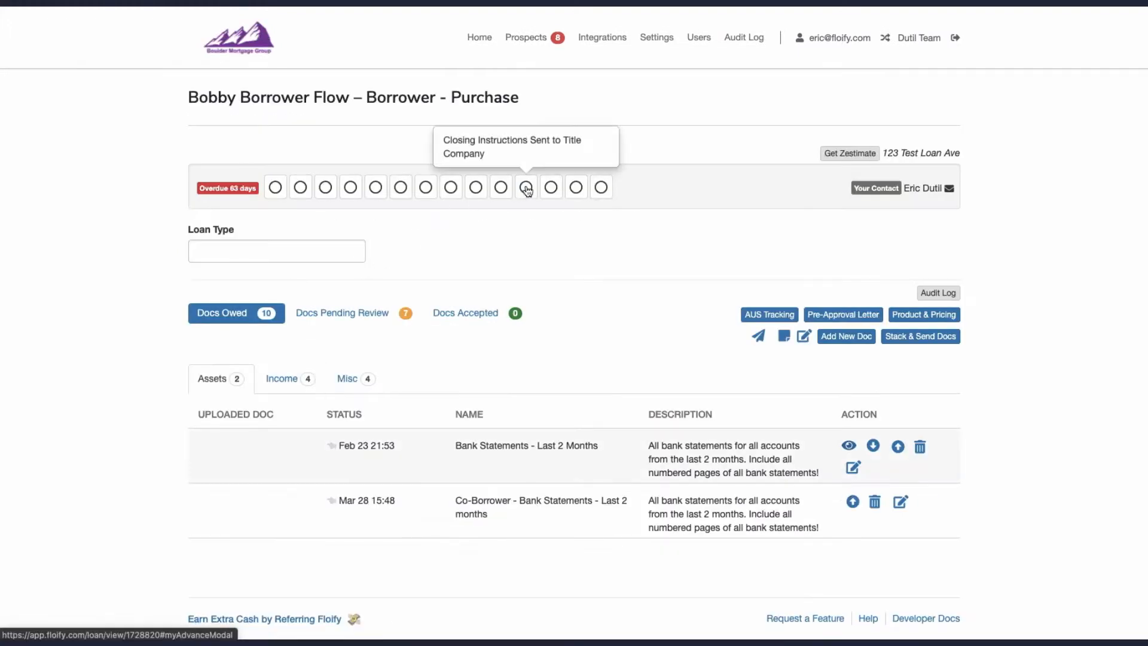
click(575, 190)
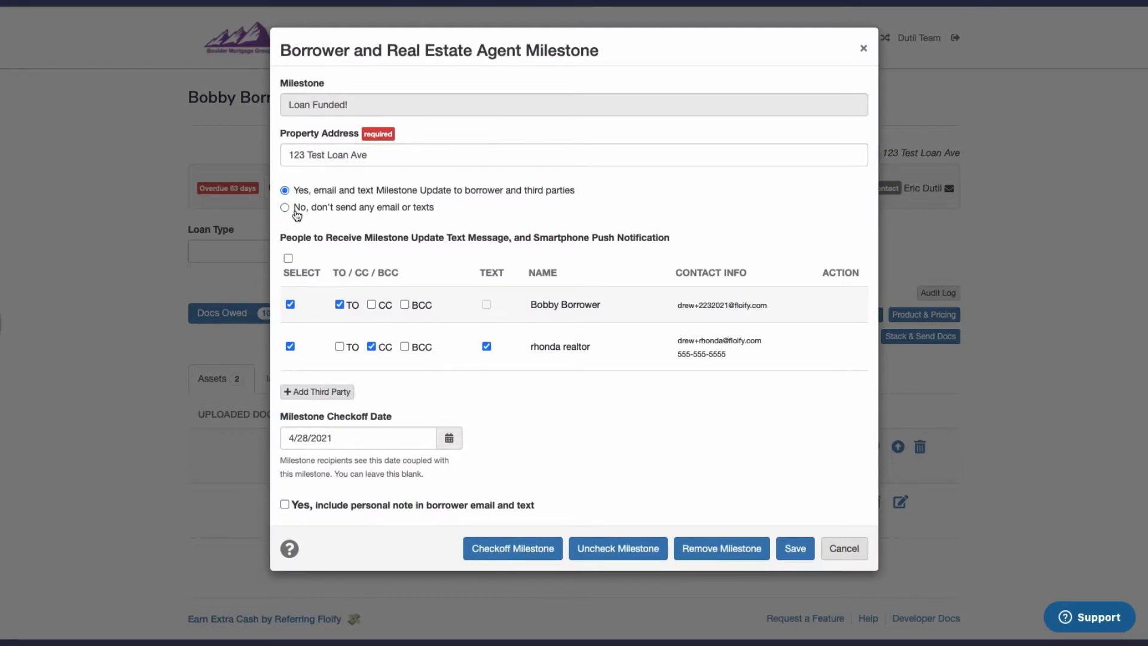
click(285, 207)
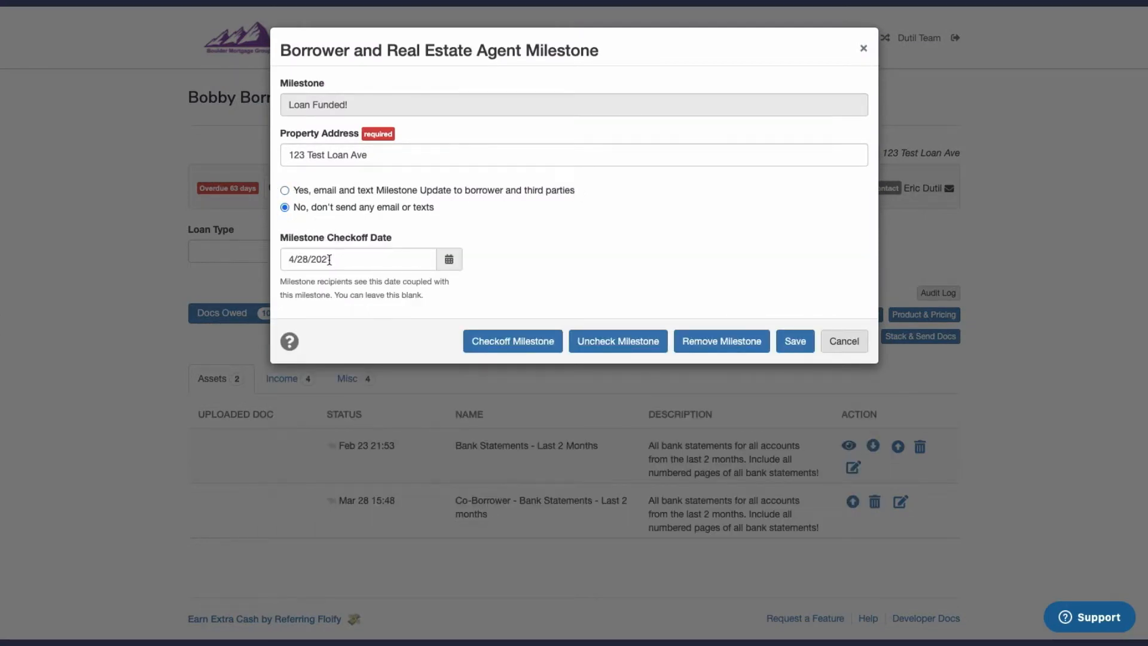
Clear the checkoff date of the Loan Funded! milestone and check the milestone off
click(329, 259)
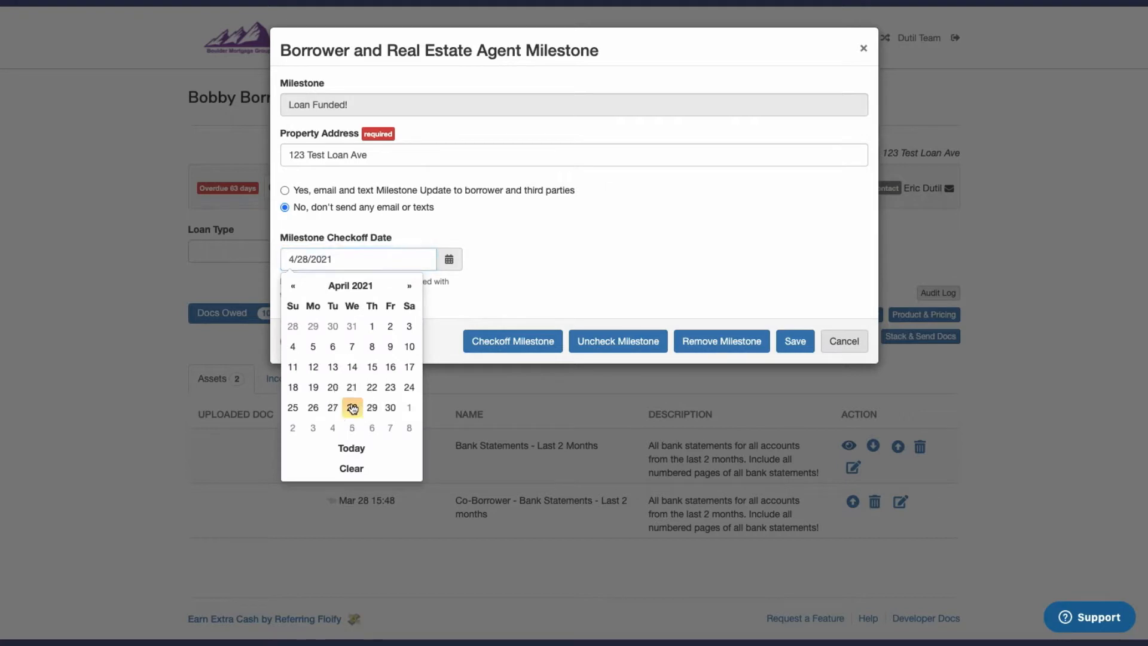
click(353, 409)
click(298, 257)
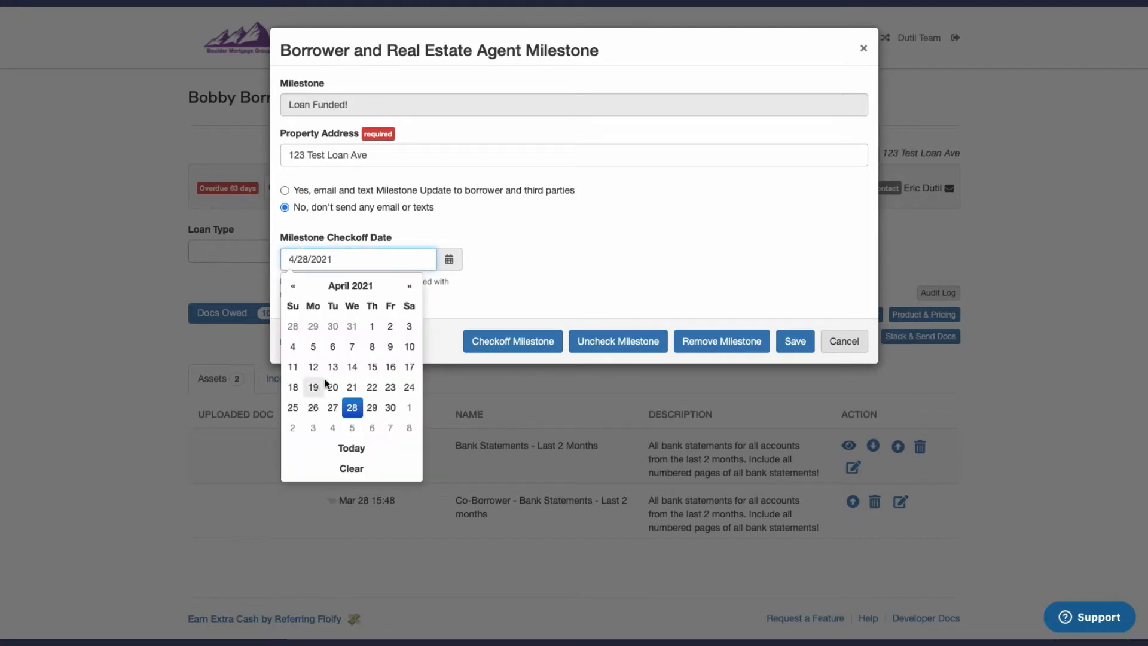
click(556, 259)
click(397, 257)
triple_click(365, 260)
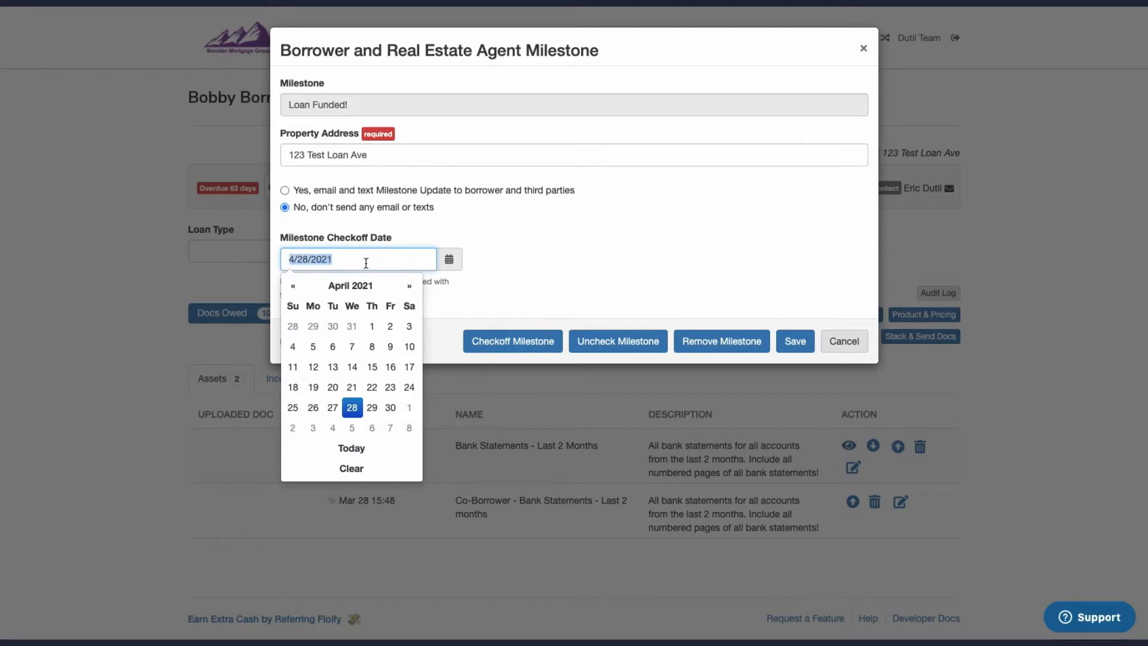
key(BackSpace)
click(554, 263)
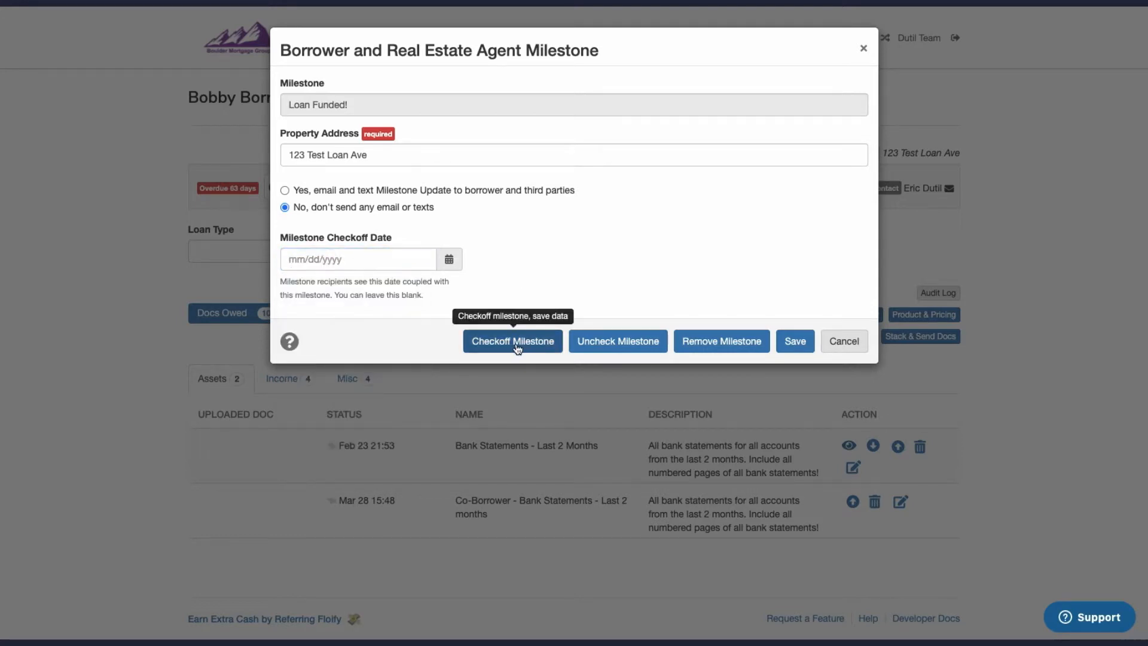
click(517, 347)
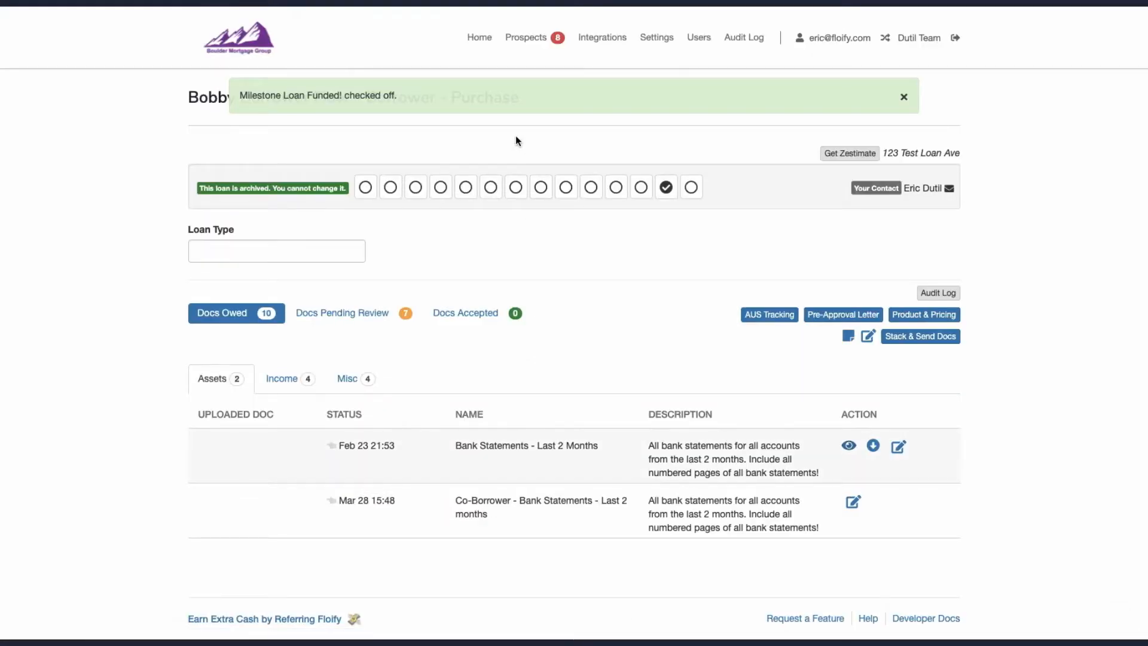
Return to the loan pipeline and look for the Borrower - Purchase flow among the active and archived loans
click(481, 38)
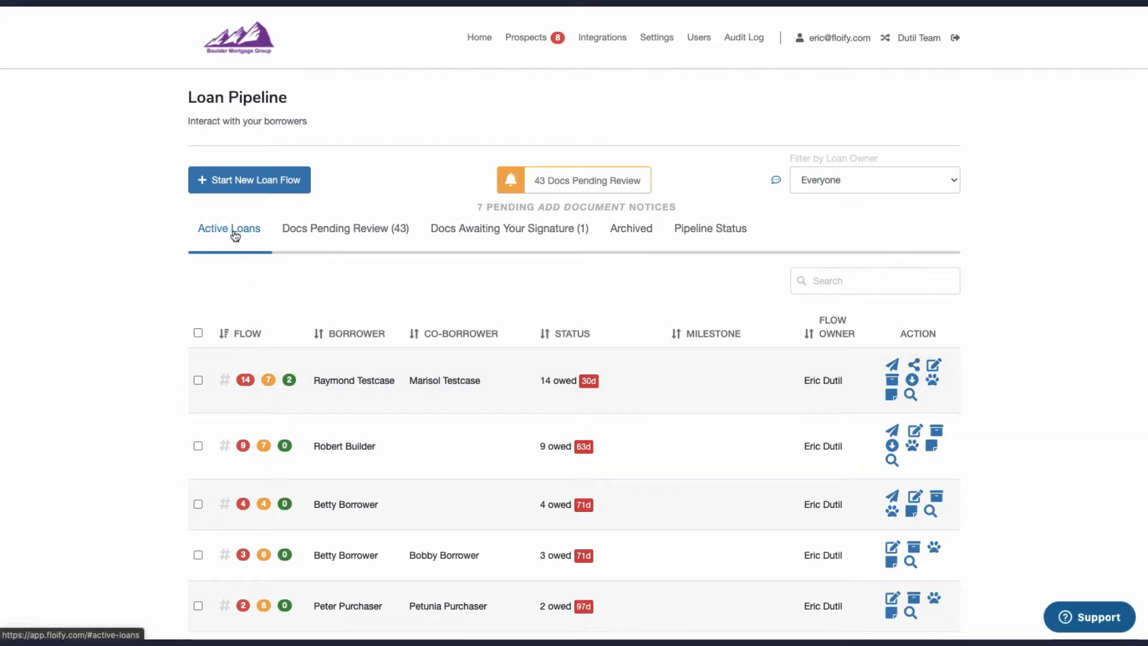
click(622, 238)
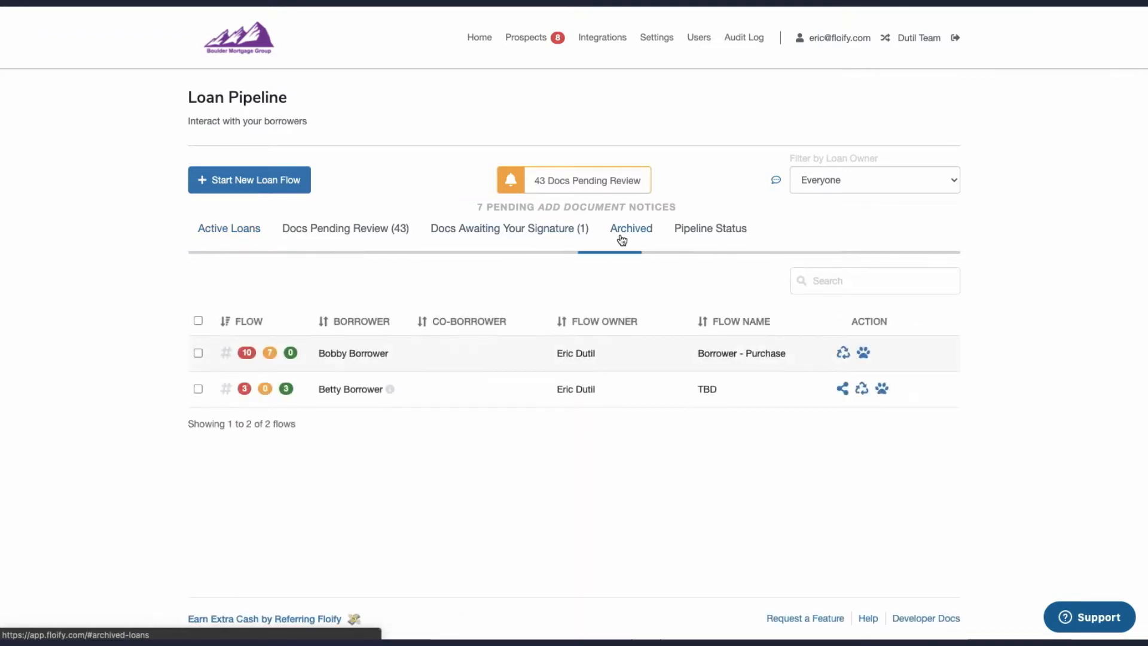
mouse_move(376, 362)
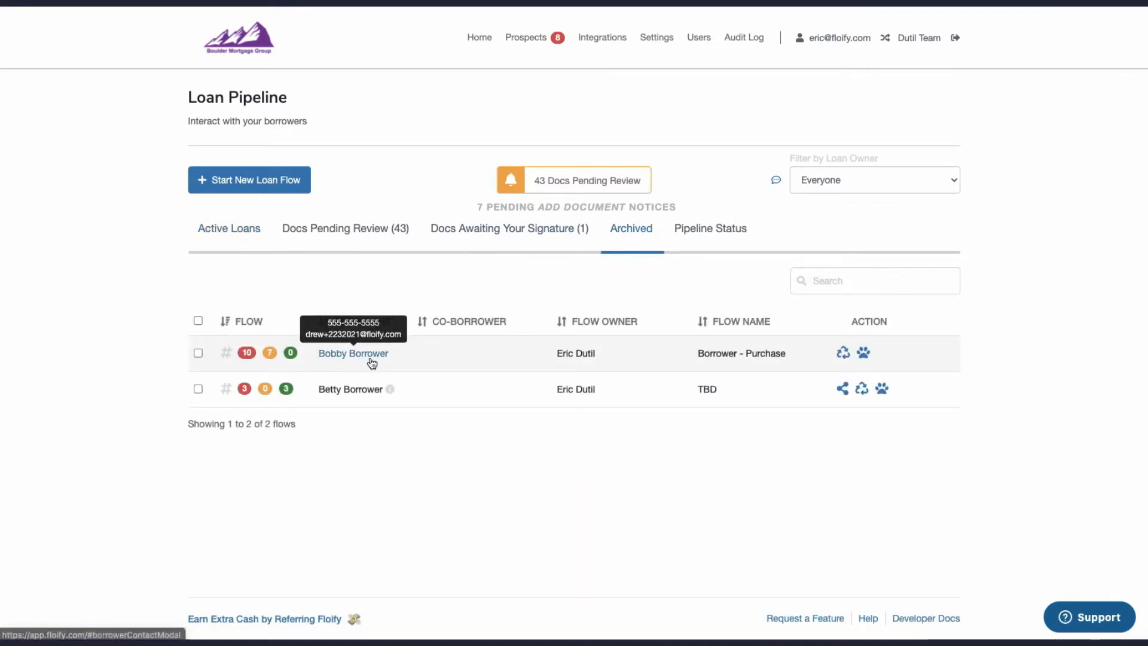